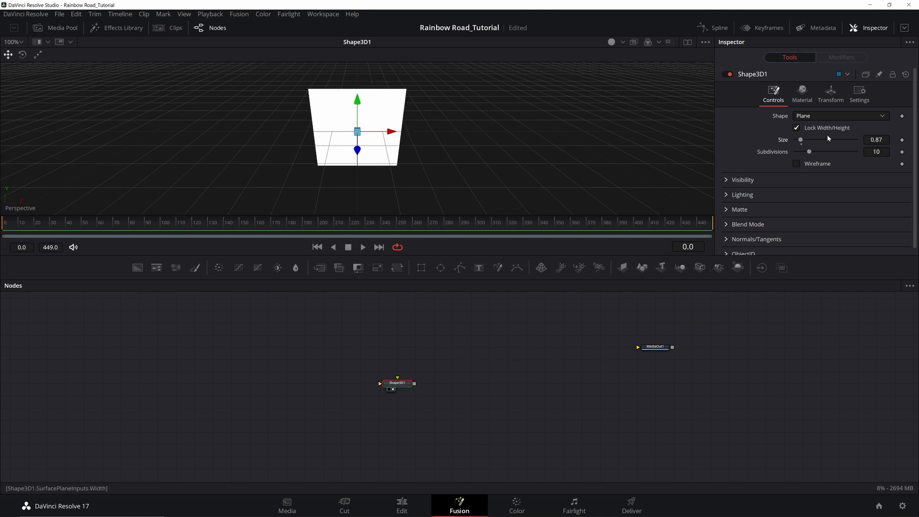
- Unlock the plane's proportions, set width 2.36 and height 1.34, and display it as wireframe with 27 width and 29 height subdivisions
click(796, 127)
mouse_move(802, 139)
mouse_down()
mouse_move(815, 144)
mouse_move(804, 152)
mouse_up()
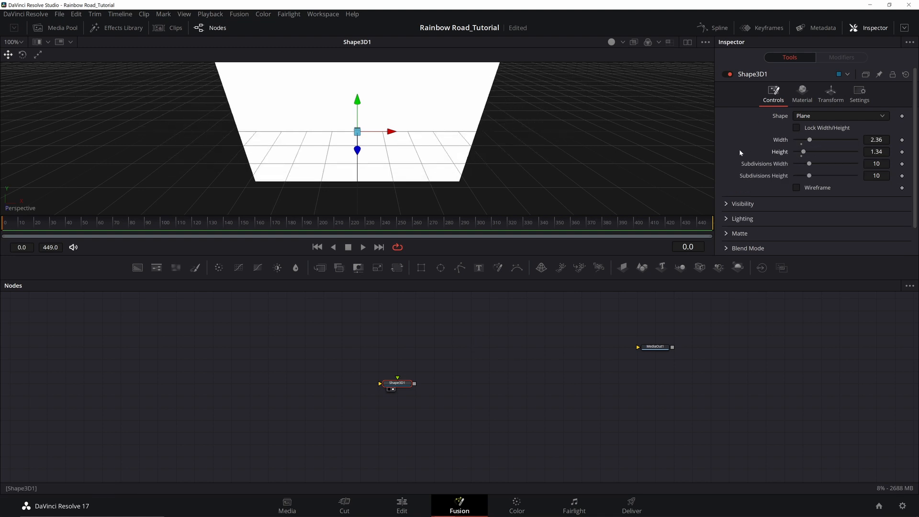
click(797, 186)
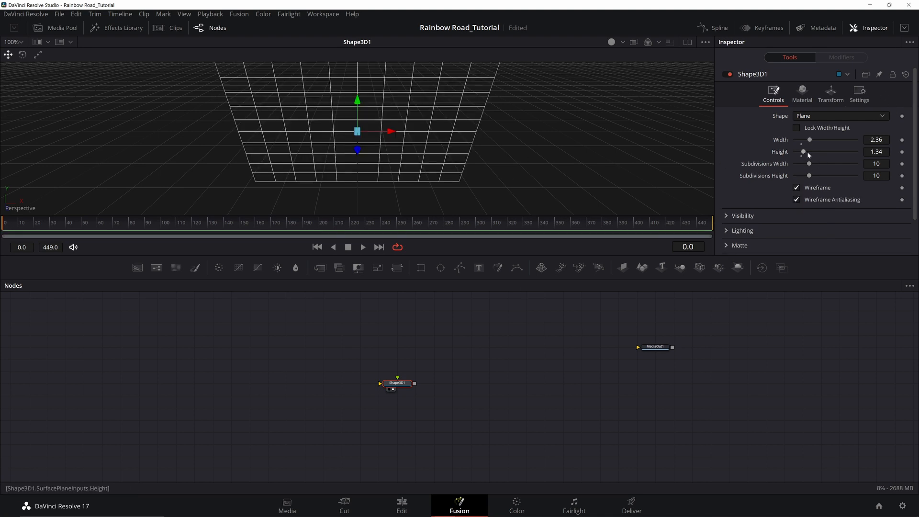
drag(809, 164, 836, 164)
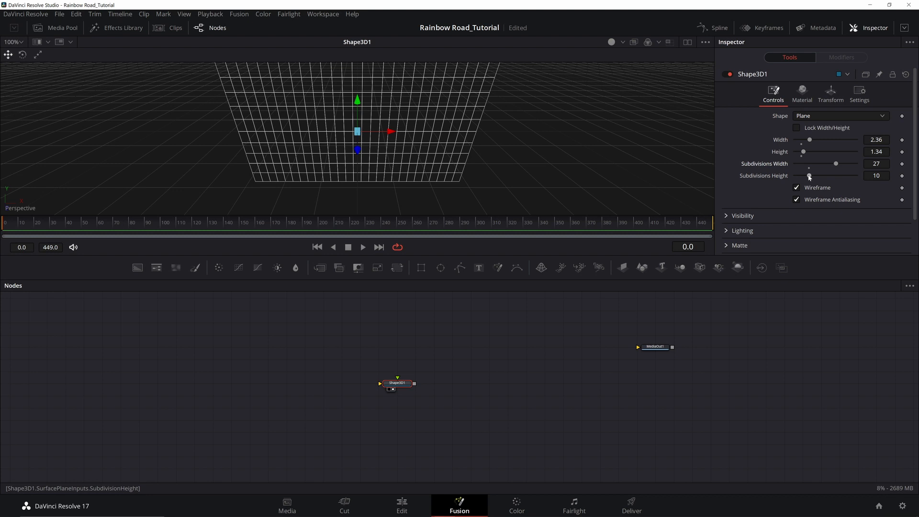
drag(809, 177, 840, 180)
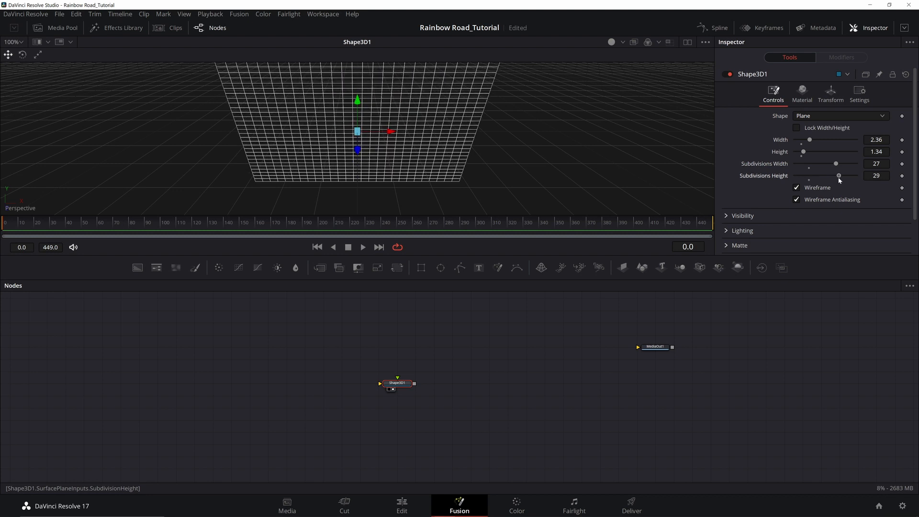
- Change the shape to Cube and adjust its dimensions
click(820, 115)
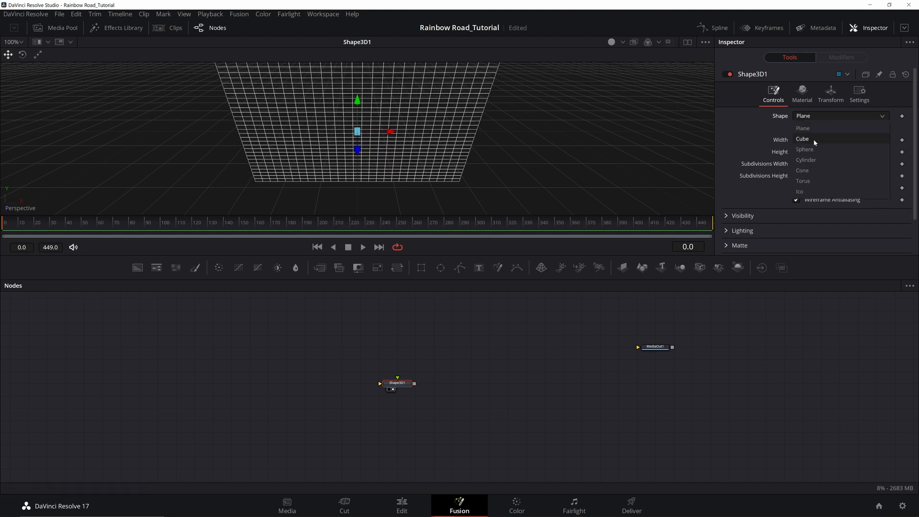
click(814, 138)
drag(803, 139, 808, 166)
- Change the shape to Sphere and reduce its base subdivisions to 3 and height subdivisions to 19
click(816, 116)
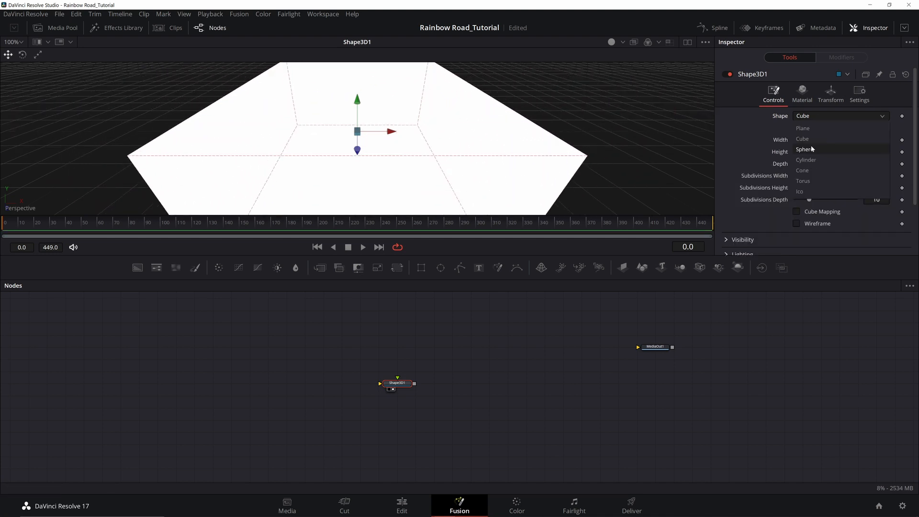
click(812, 149)
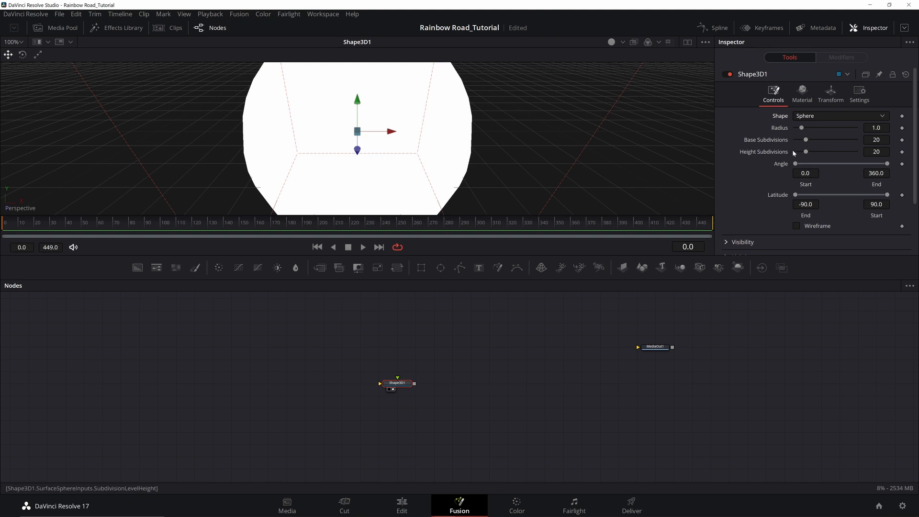
scroll(812, 146, down, 1)
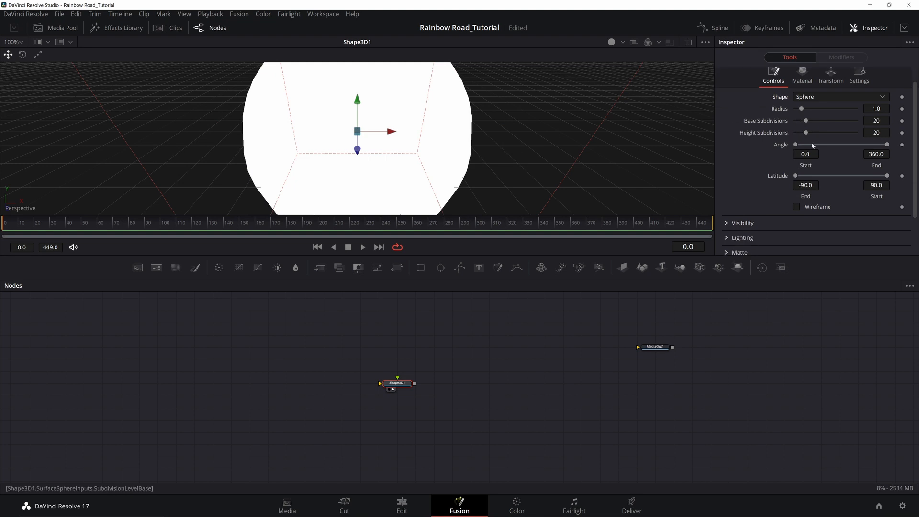
scroll(812, 146, up, 1)
scroll(479, 144, down, 4)
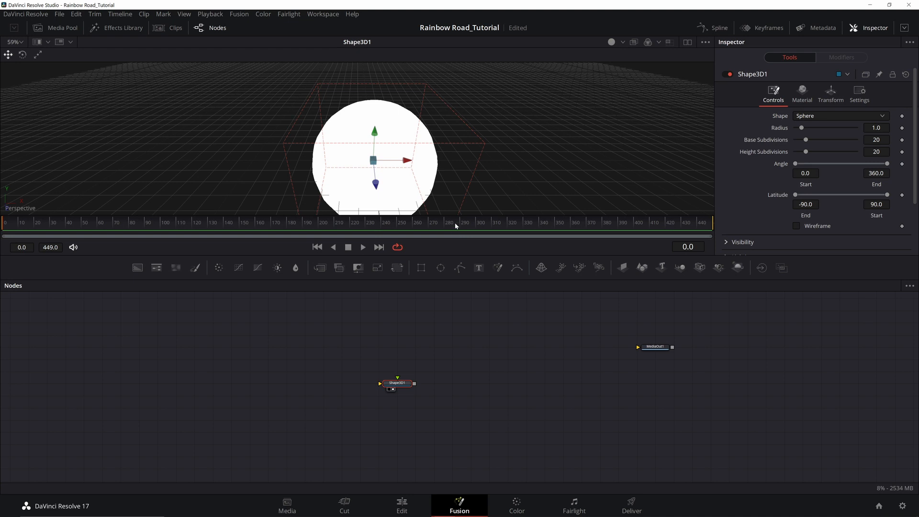
drag(455, 215, 460, 272)
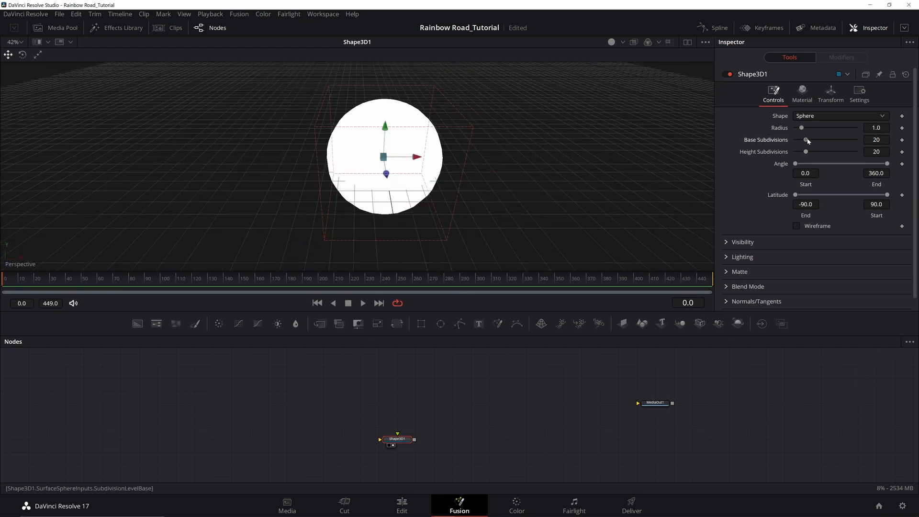
mouse_move(808, 141)
mouse_down()
mouse_move(793, 140)
mouse_move(806, 154)
mouse_up()
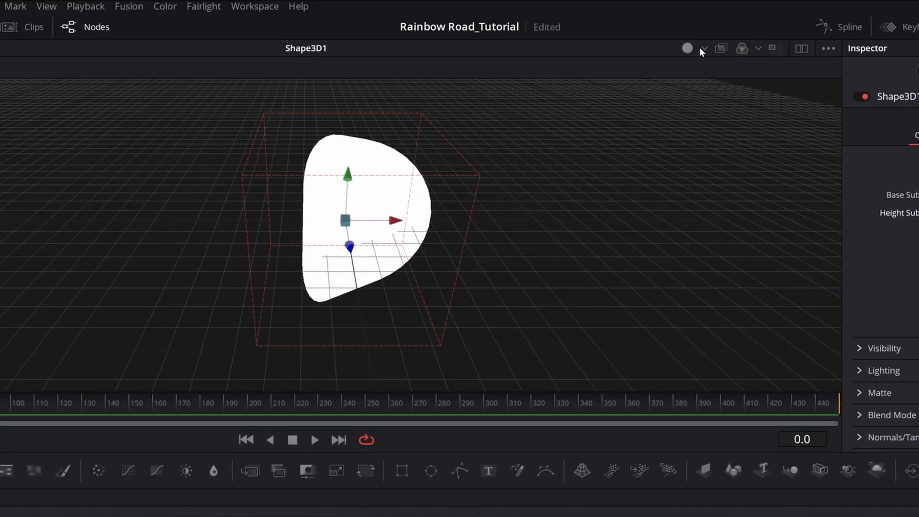
- Turn on lighting in the 3D viewer and reduce the sphere's height subdivisions to 3
click(705, 49)
click(712, 106)
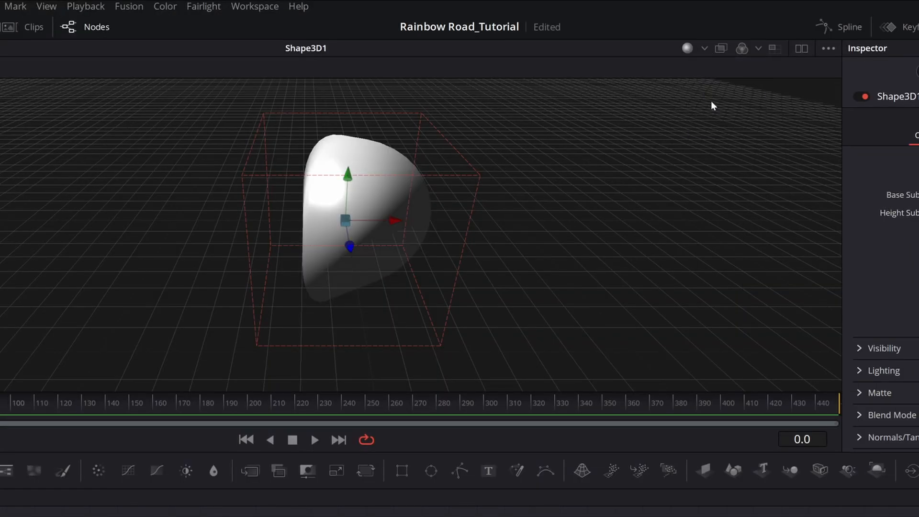
drag(484, 249, 352, 223)
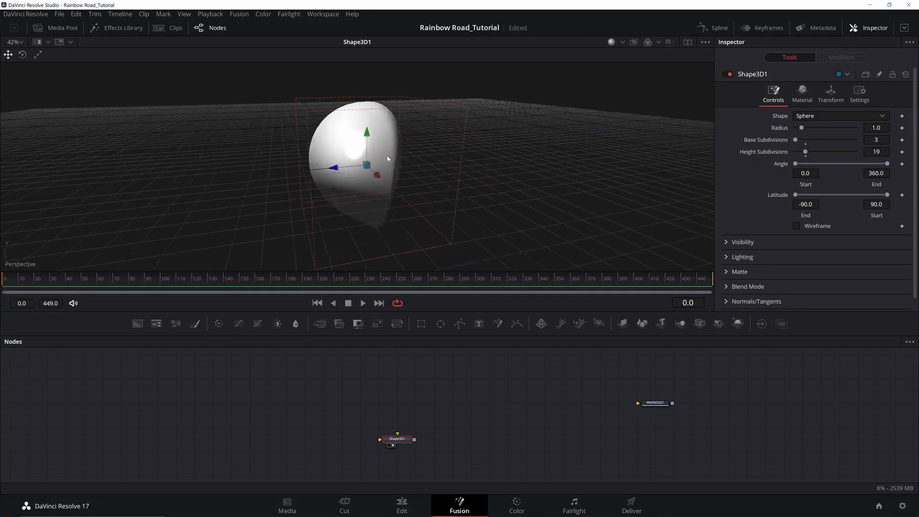
drag(388, 158, 443, 181)
drag(806, 151, 784, 153)
drag(435, 171, 482, 236)
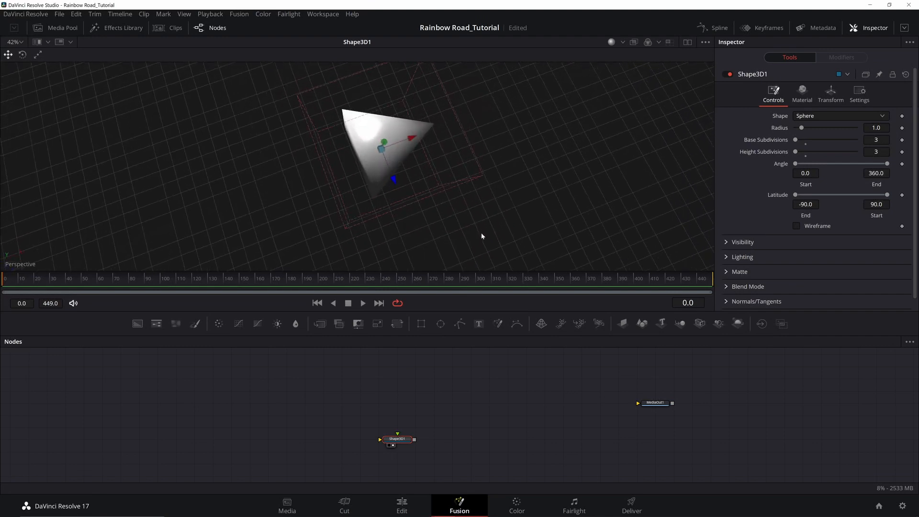
- Change the shape to Ico and set its size to 1.89
click(833, 116)
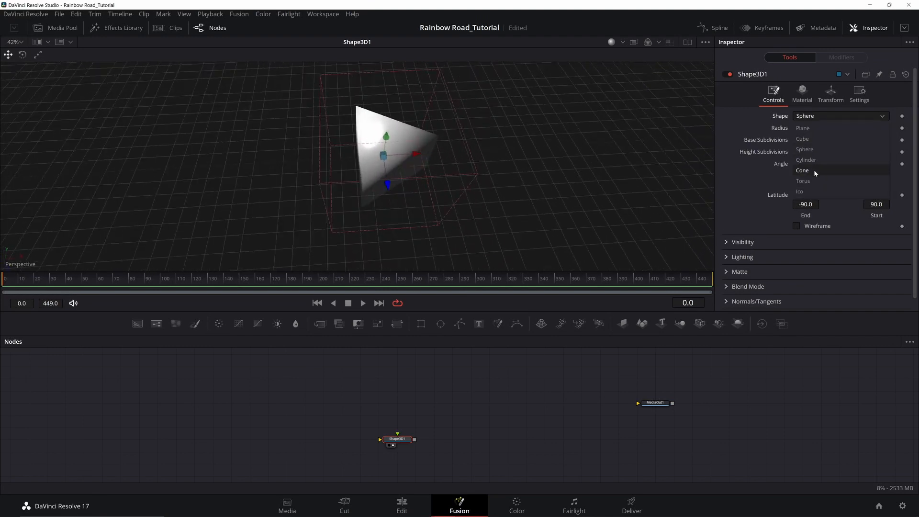
click(812, 191)
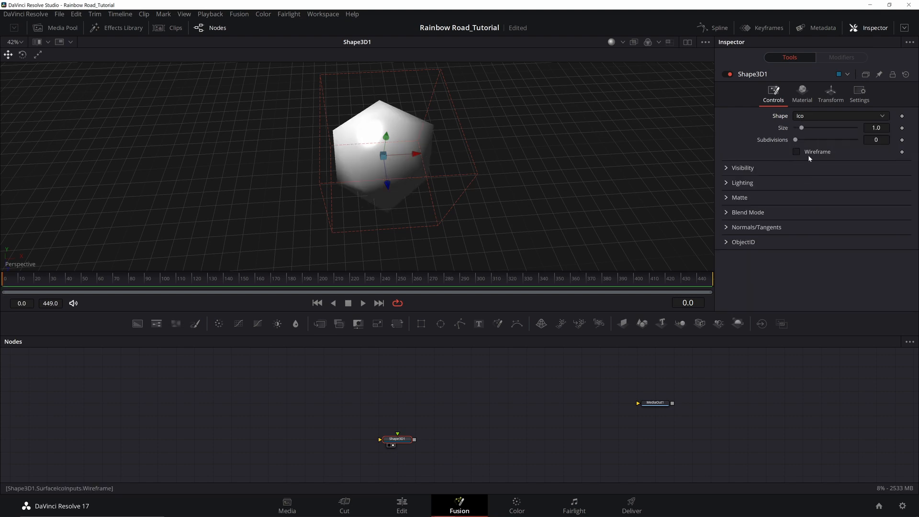
mouse_move(802, 128)
mouse_down()
mouse_move(816, 132)
mouse_move(808, 129)
mouse_up()
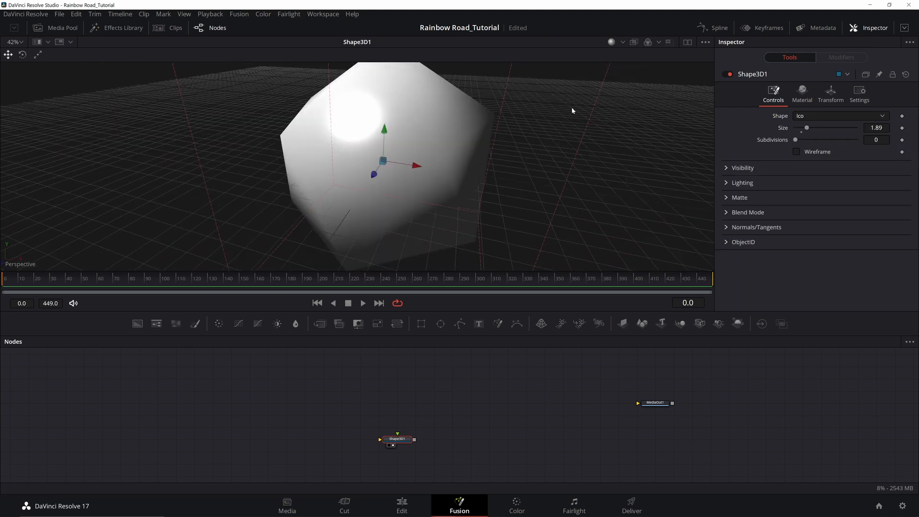
drag(572, 107, 584, 131)
- Change the shape to Cylinder and close only its bottom cap, leaving the top open
click(814, 115)
click(807, 160)
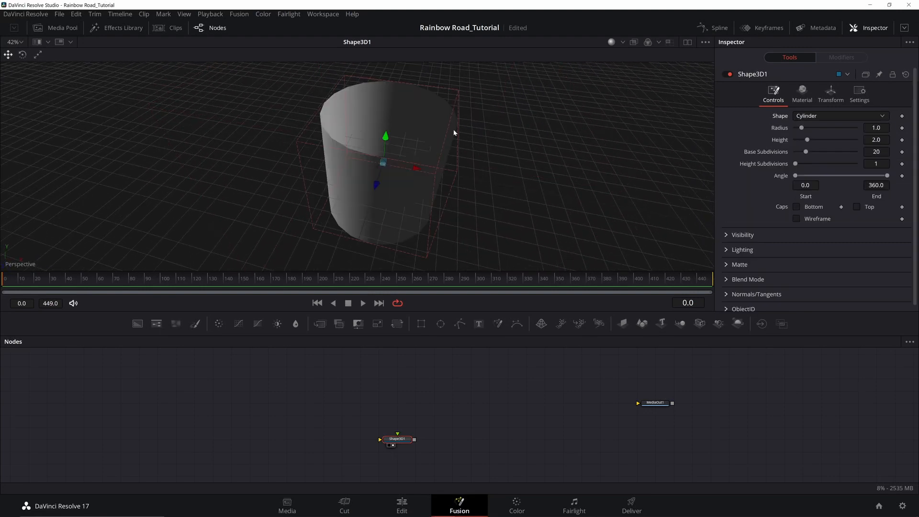
drag(477, 124, 473, 143)
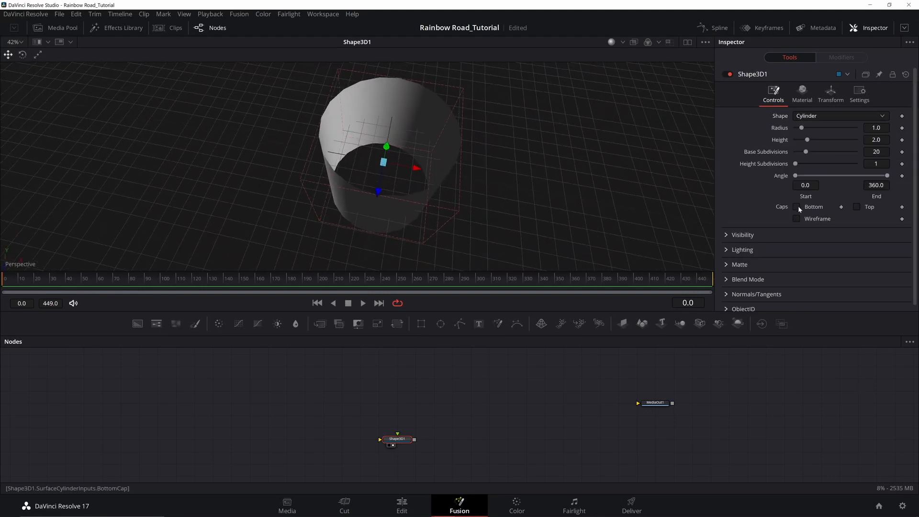
click(797, 207)
click(857, 206)
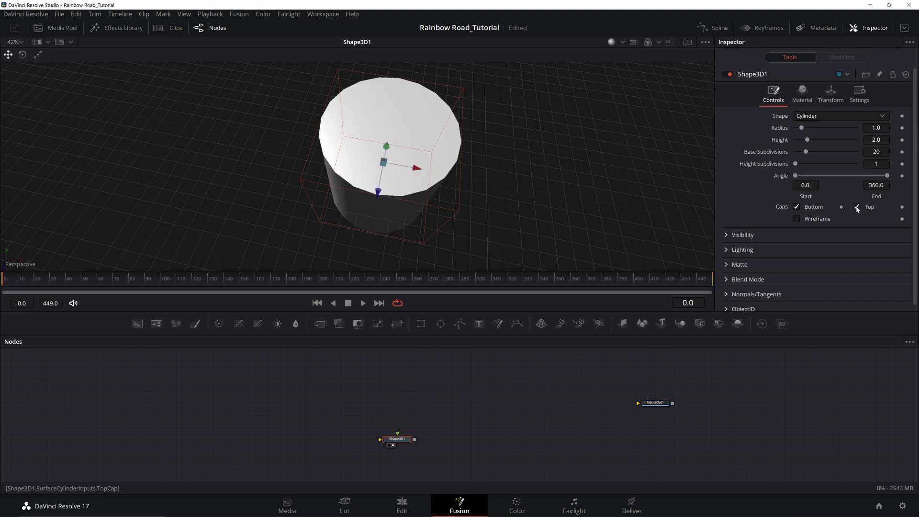
click(857, 206)
mouse_move(517, 203)
mouse_down()
mouse_move(511, 173)
mouse_move(513, 191)
mouse_up()
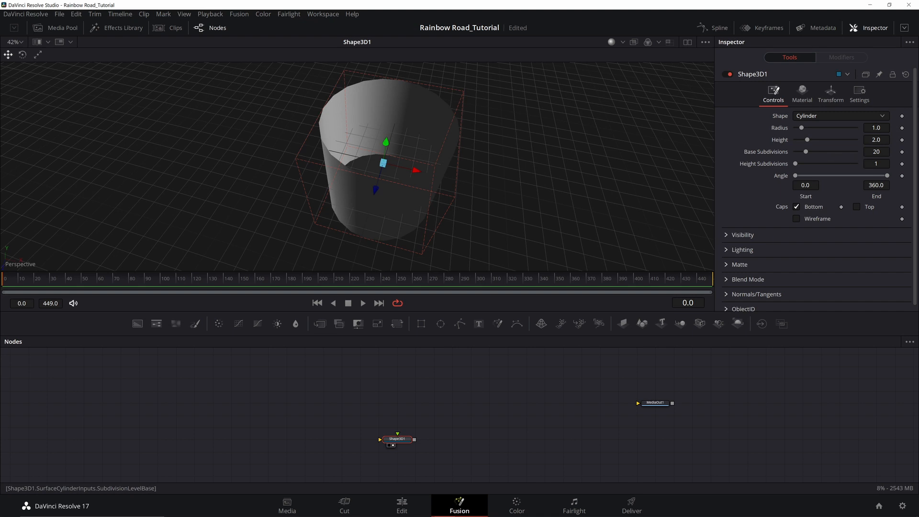
- Set the cylinder's base subdivisions to 4, and reduce them further to the minimum
click(876, 151)
text(4)
key(Tab)
drag(540, 218, 489, 158)
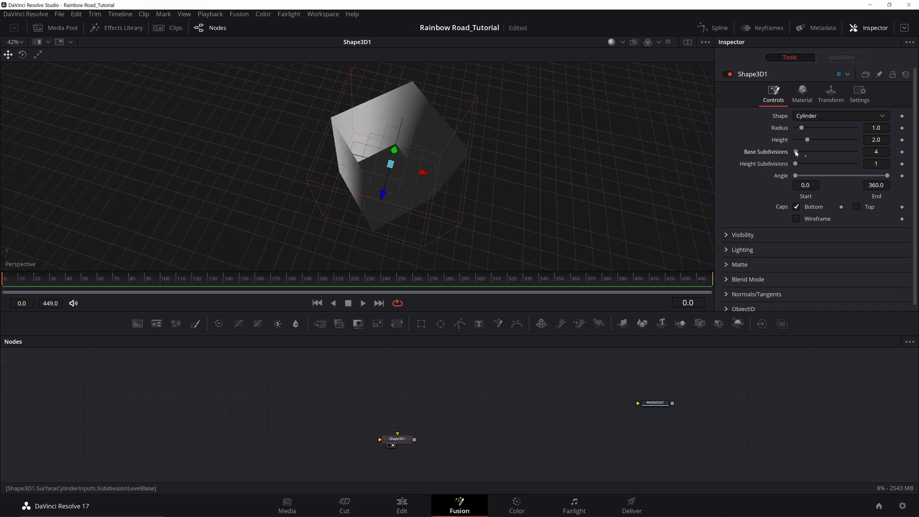
drag(796, 153, 789, 153)
drag(478, 211, 446, 204)
scroll(446, 204, down, 1)
- Change the shape to Torus with section 0.827 and radius 1.26, and lower both its base and height subdivisions to 3
click(817, 113)
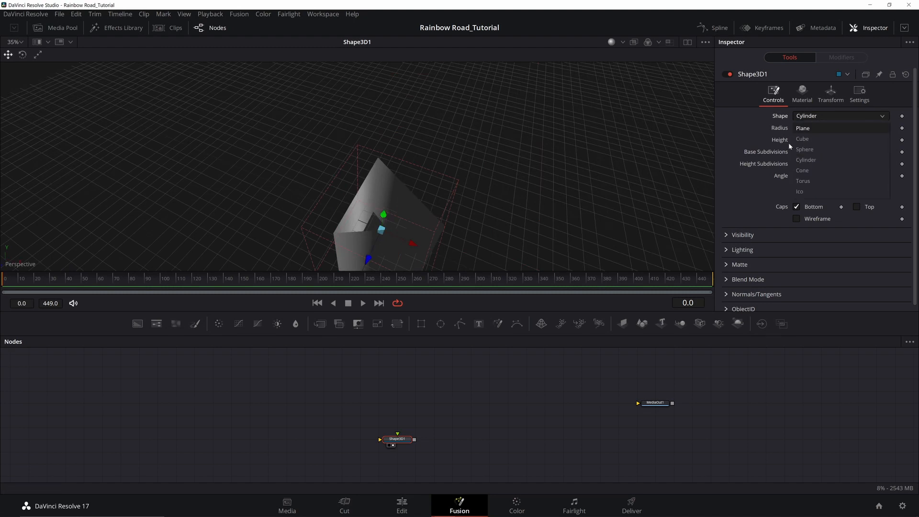
click(812, 180)
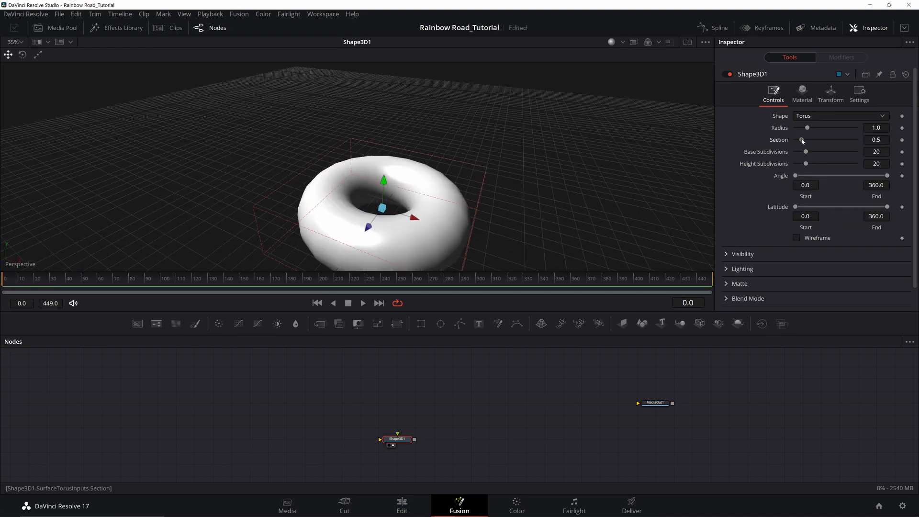
drag(801, 140, 806, 152)
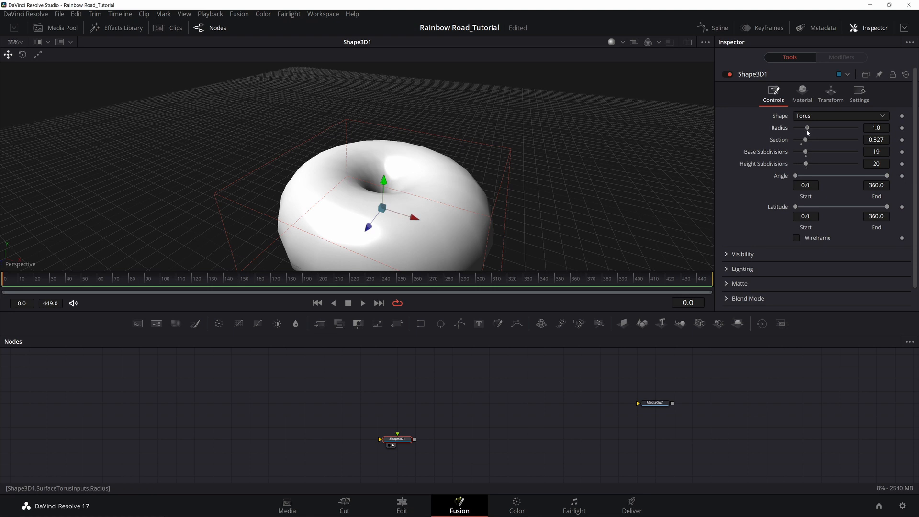
drag(807, 128, 787, 164)
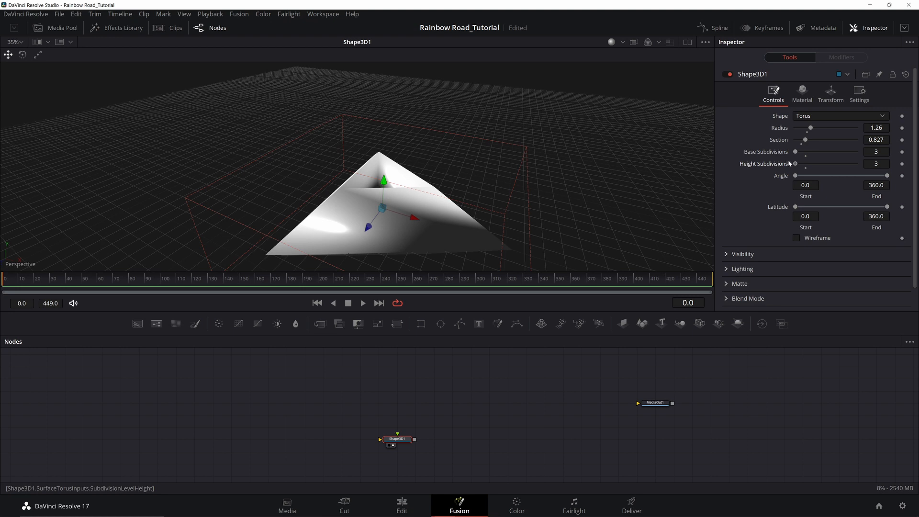
- Raise the torus's base and height subdivisions to 100 each
drag(597, 166, 635, 140)
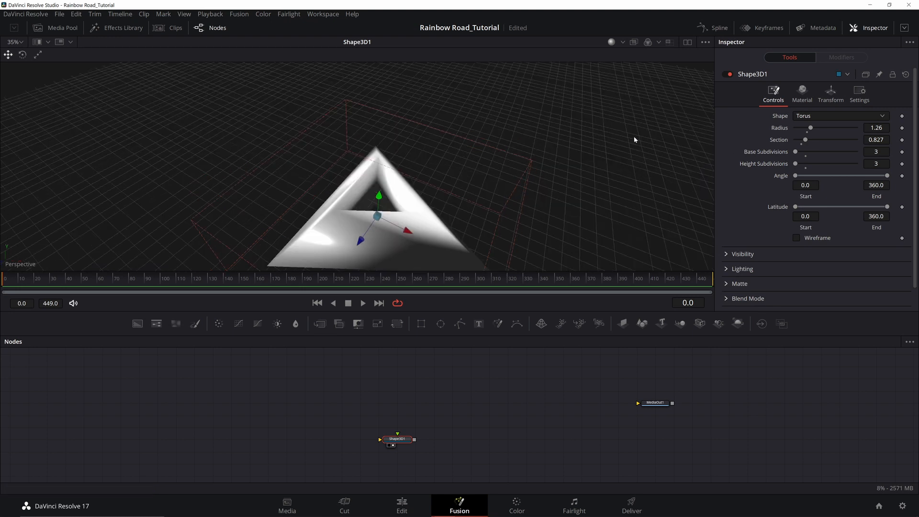
scroll(527, 200, down, 1)
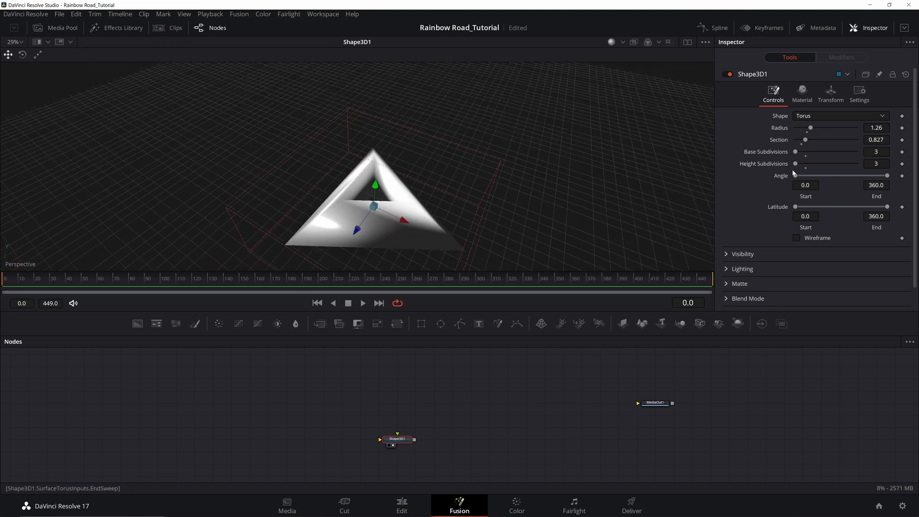
drag(795, 152, 865, 160)
drag(796, 163, 804, 166)
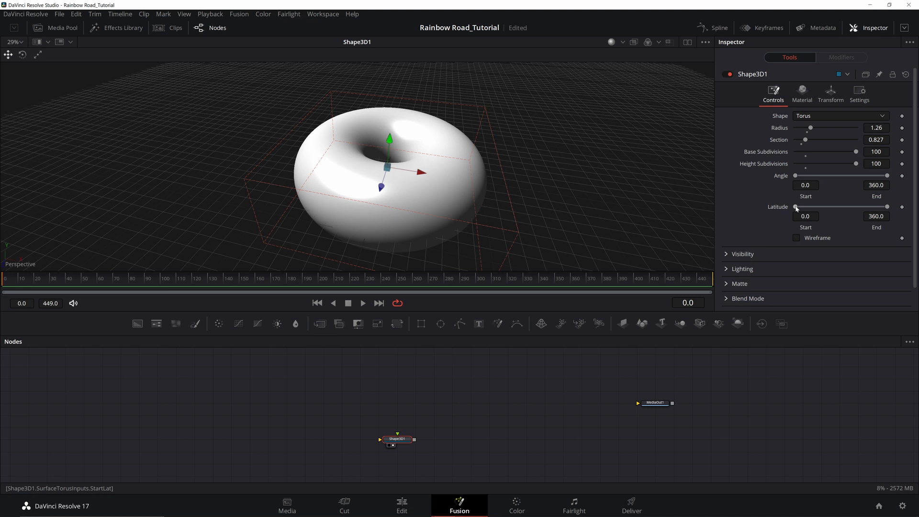
- Cut the torus open with a latitude range of 76 to 314 and a start angle of 174
drag(796, 208, 814, 207)
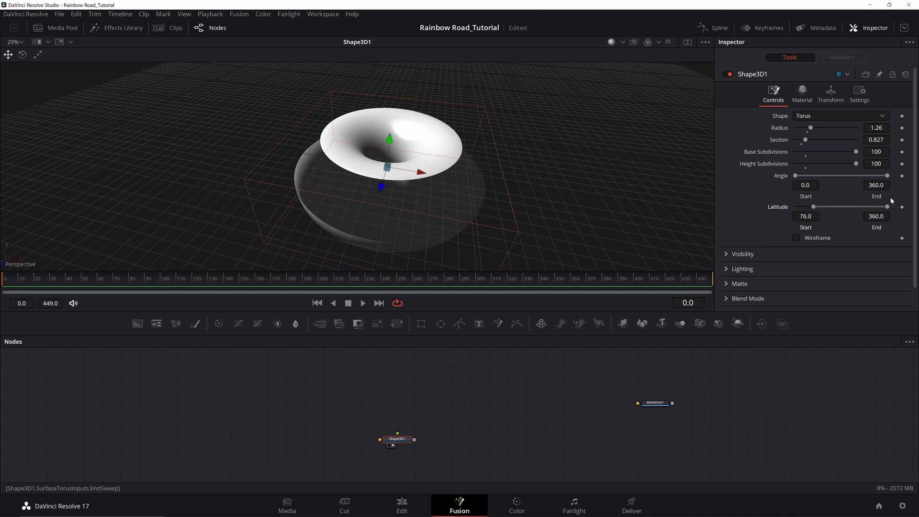
drag(888, 207, 876, 206)
drag(795, 175, 840, 172)
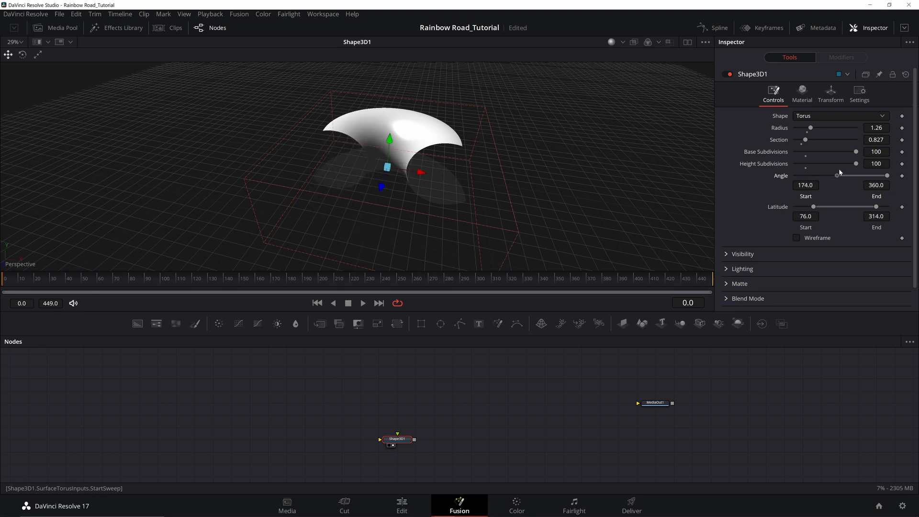
- Restore the torus's latitude range to 0 to 360 and save the project
drag(813, 206, 787, 214)
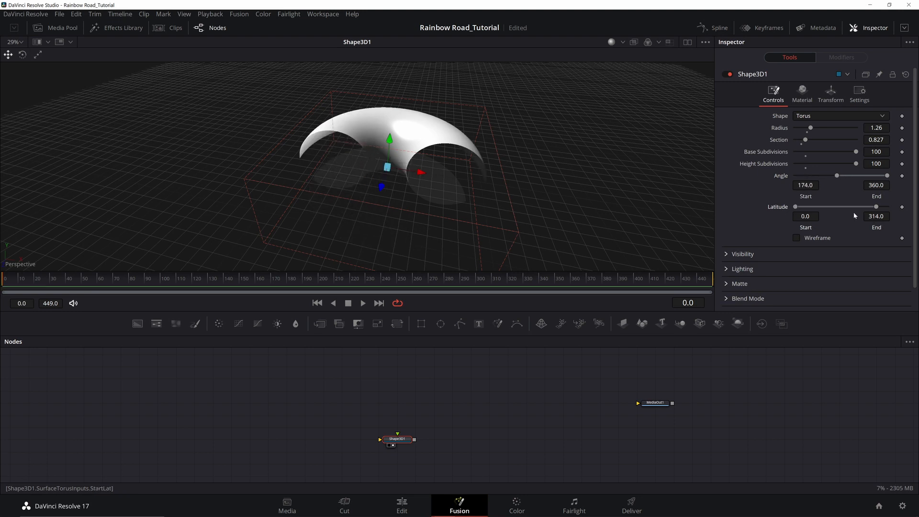
drag(876, 207, 888, 206)
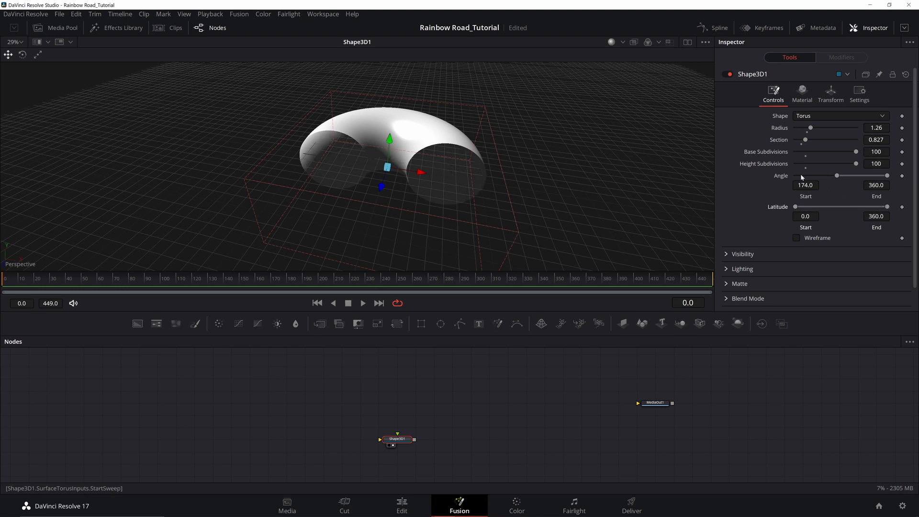
mouse_move(490, 221)
mouse_down()
mouse_move(517, 187)
mouse_move(490, 258)
mouse_move(507, 215)
mouse_up()
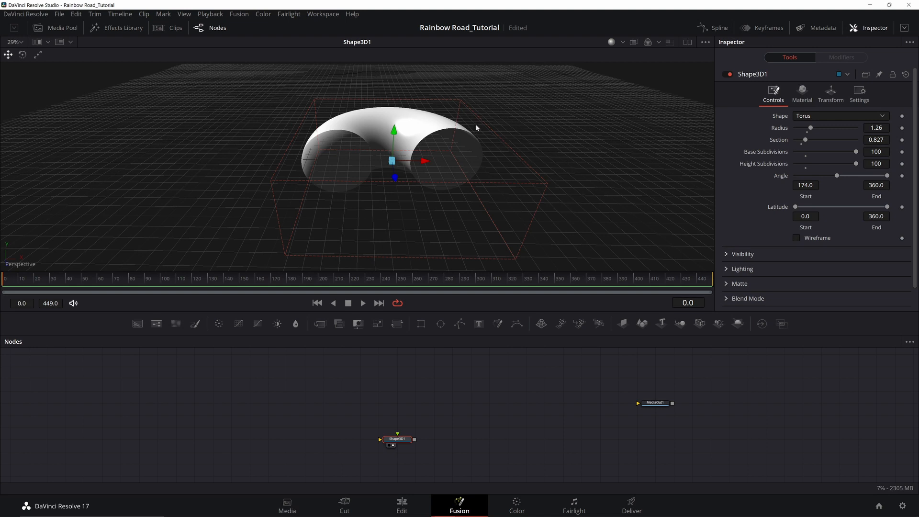
key(ctrl+s)
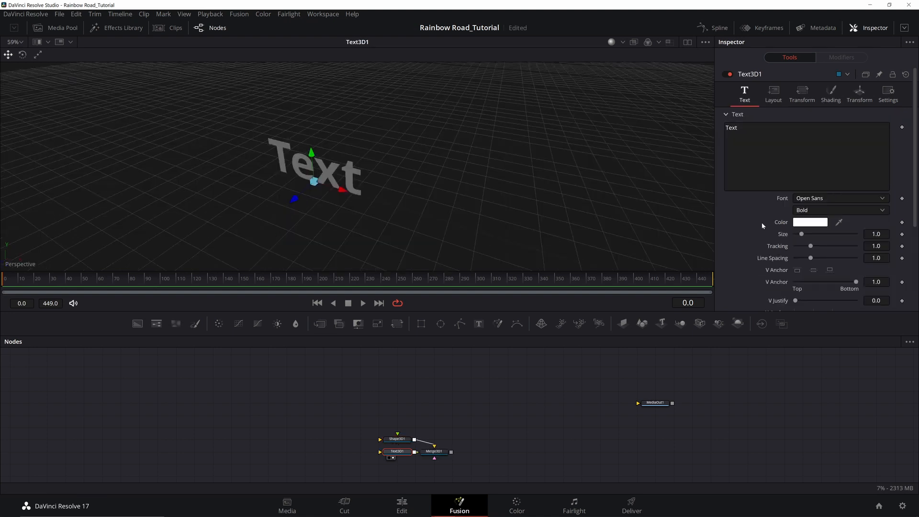
- Extrude the 3D text with an extrusion depth of 0.0866
scroll(762, 211, down, 4)
scroll(757, 190, down, 2)
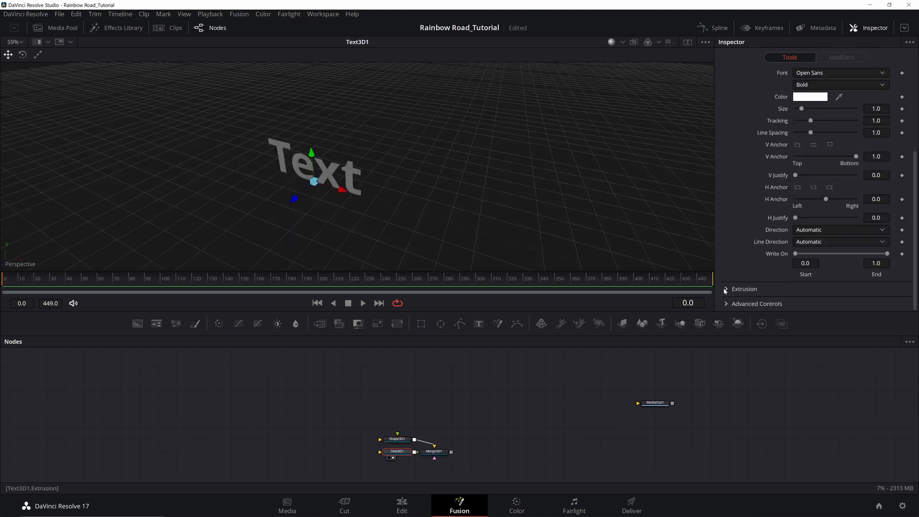
click(745, 289)
scroll(814, 269, down, 2)
scroll(832, 268, down, 1)
drag(795, 256, 821, 257)
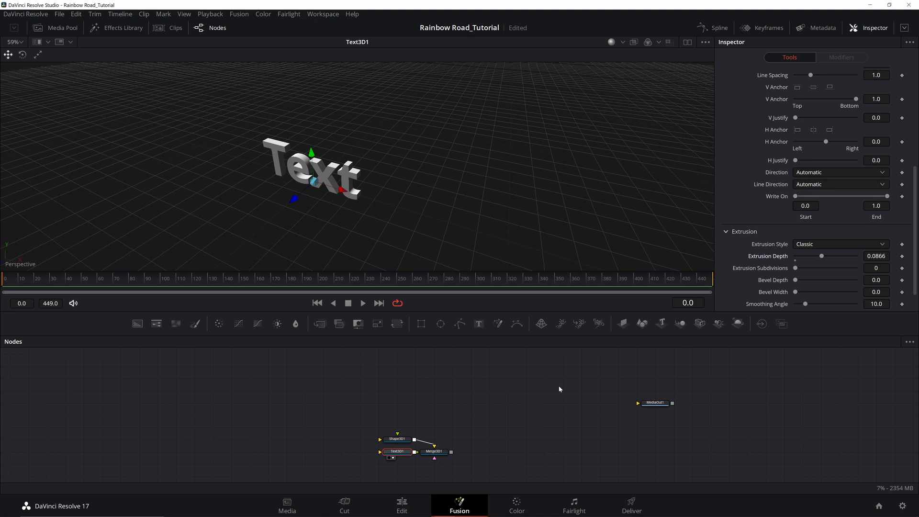
- Show the Shape3D half torus in the viewer and inspect it from a different angle
key(1)
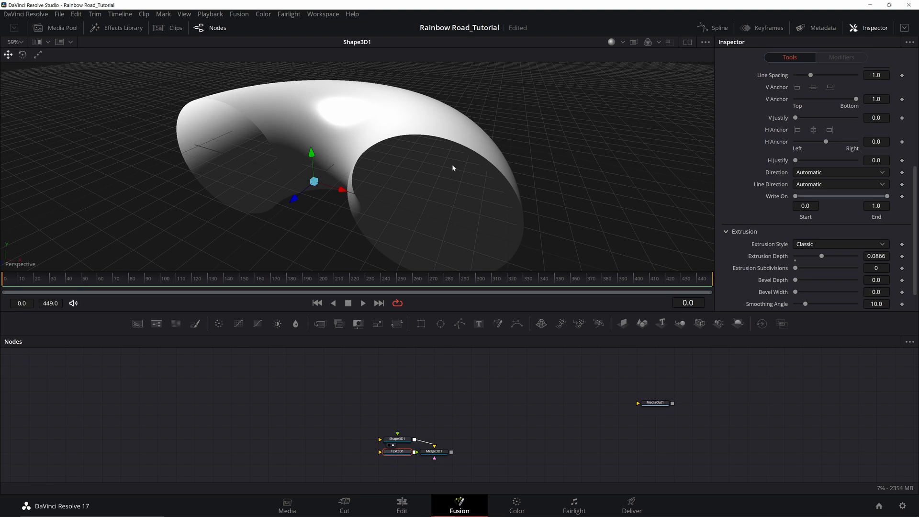
scroll(437, 168, down, 3)
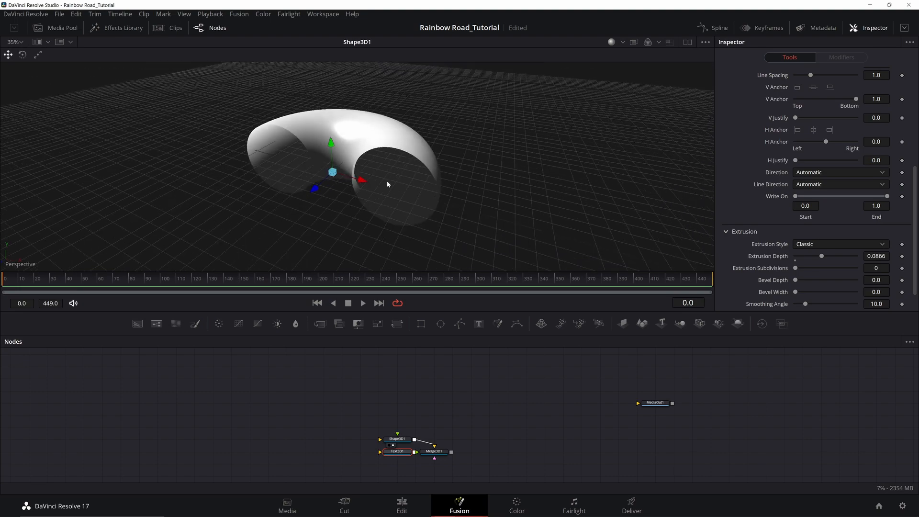
drag(388, 185, 361, 136)
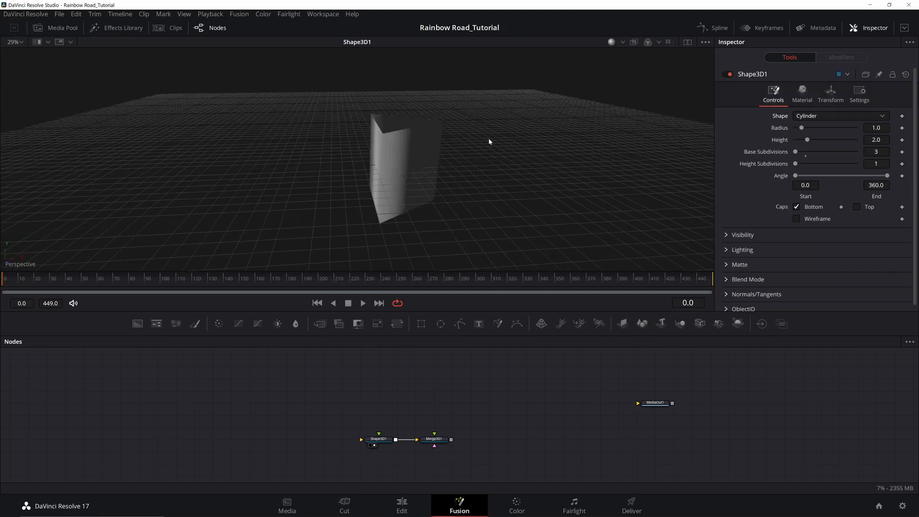
- Remove the three-sided cylinder's bottom cap and reduce its height to 0.39
drag(471, 129, 412, 130)
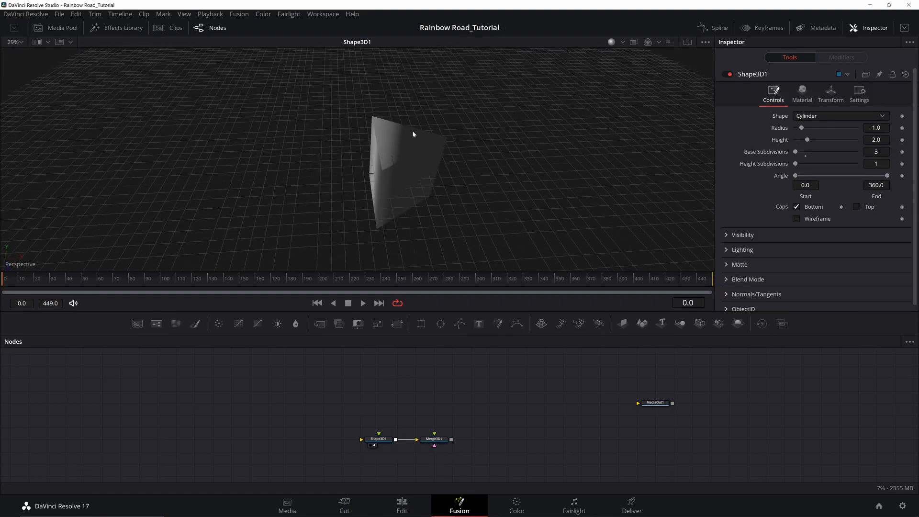
drag(507, 140, 455, 197)
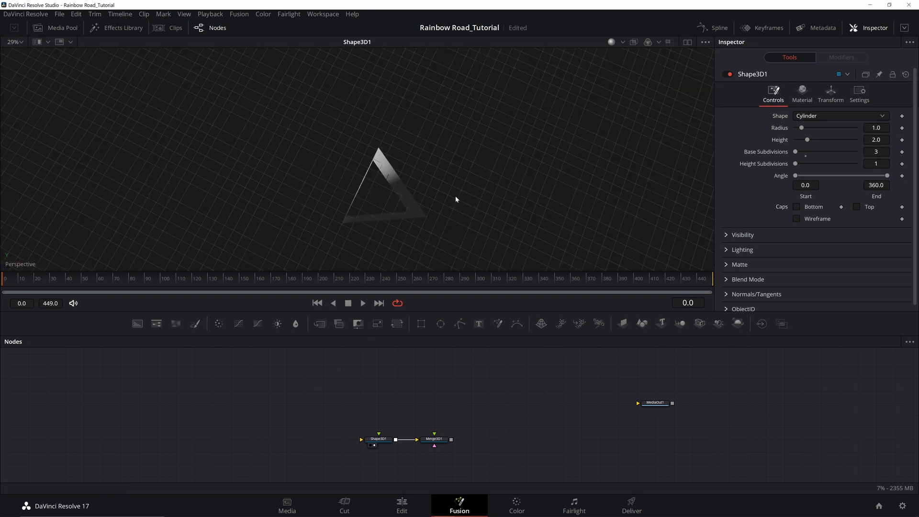
scroll(372, 206, up, 1)
drag(532, 224, 460, 185)
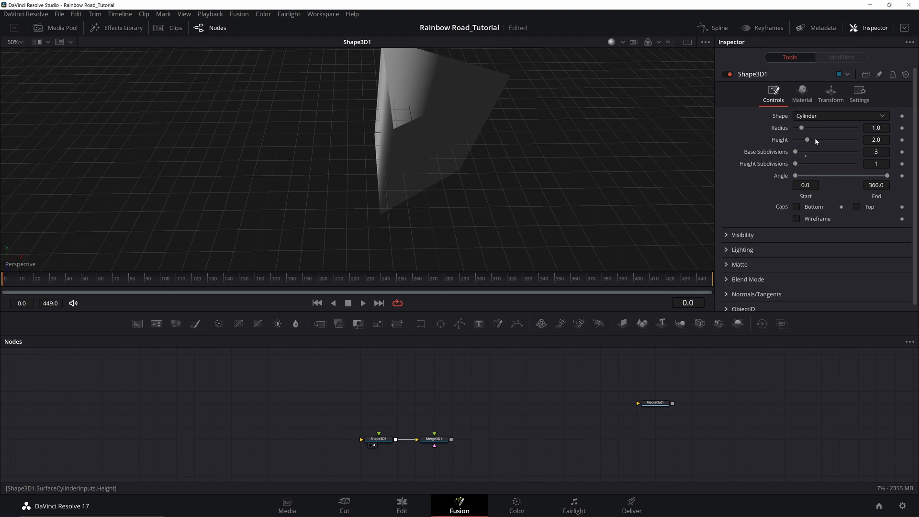
drag(815, 139, 805, 139)
scroll(463, 168, down, 1)
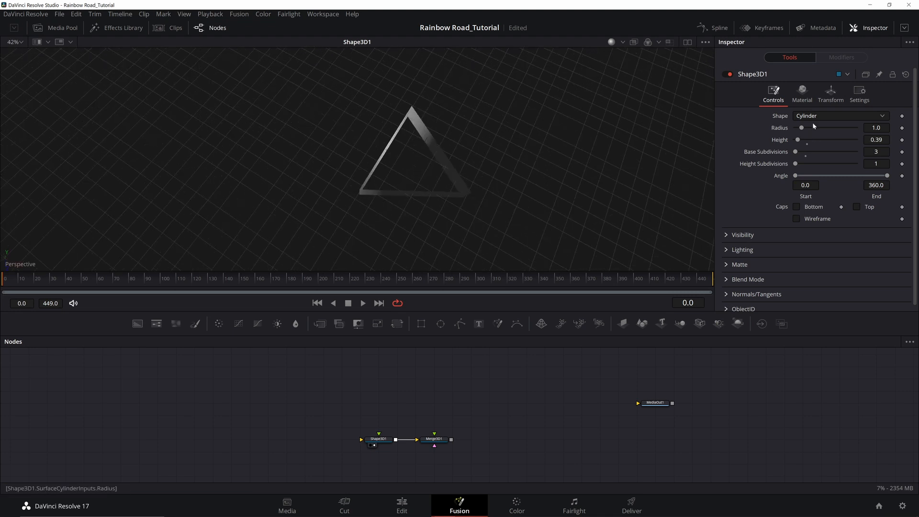
- Set the cylinder's base subdivisions to 4 and rotate it 90 on X and 45 on Z
text(4)
key(Tab)
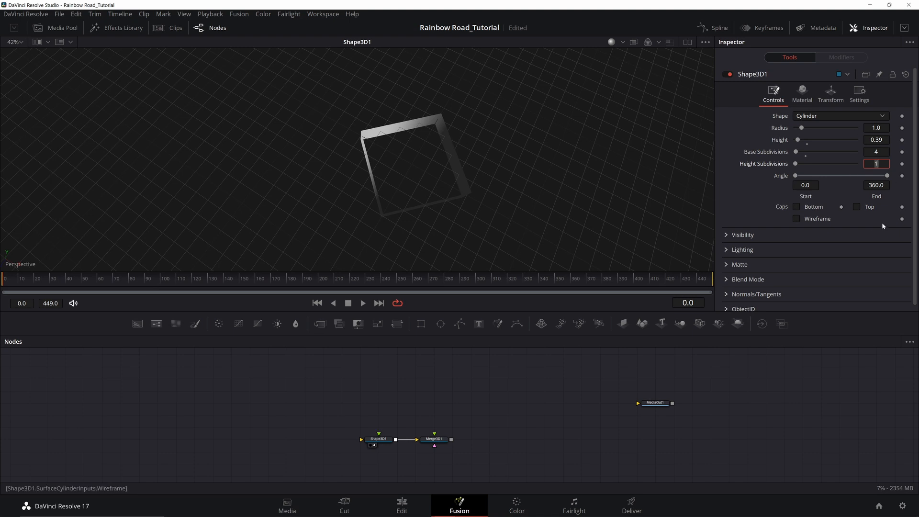
click(832, 95)
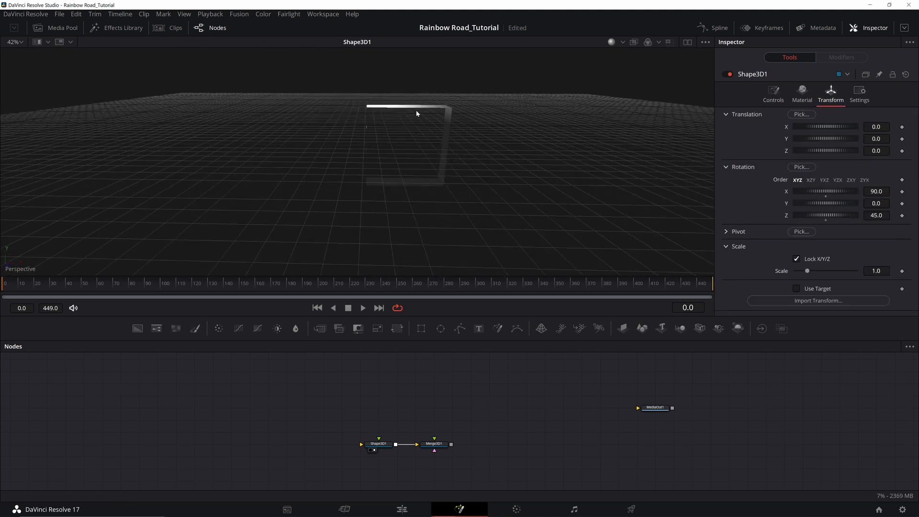
scroll(417, 113, up, 3)
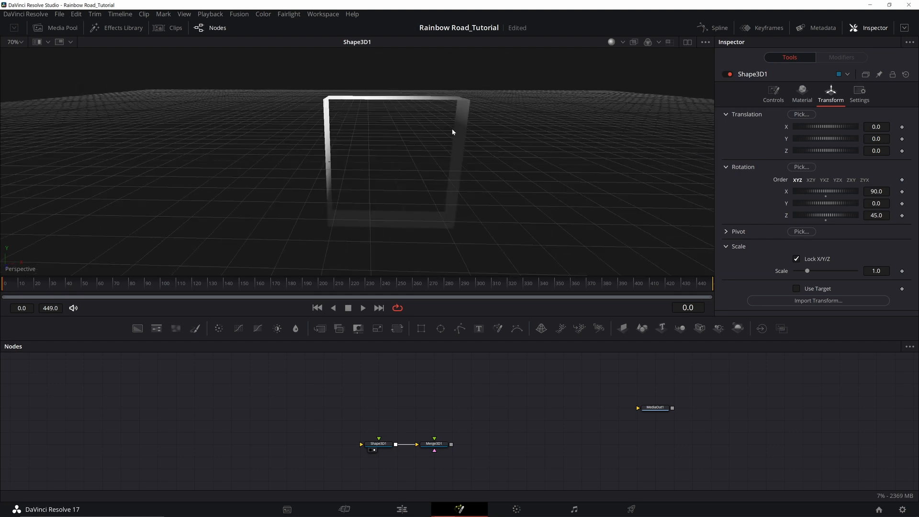
scroll(423, 160, down, 2)
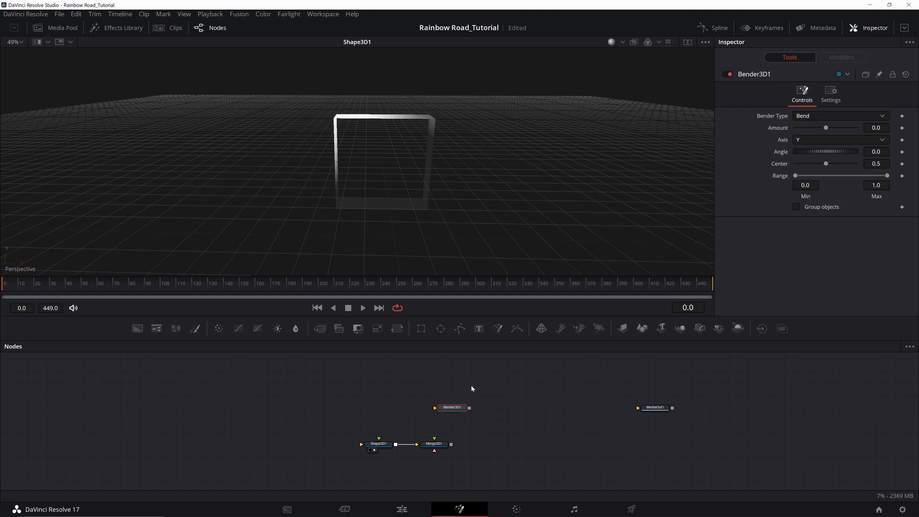
- Review the available bender types of the Bender3D node and show the Bend node in the viewer
click(819, 115)
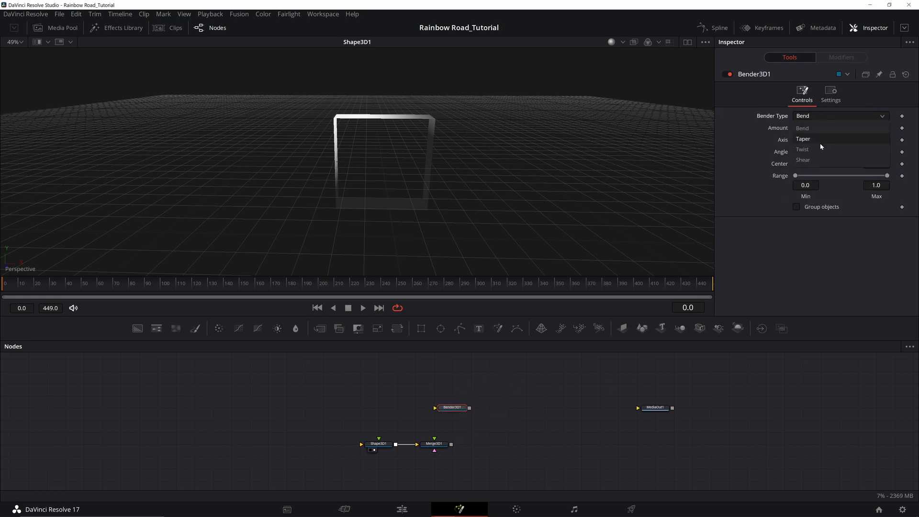
click(761, 164)
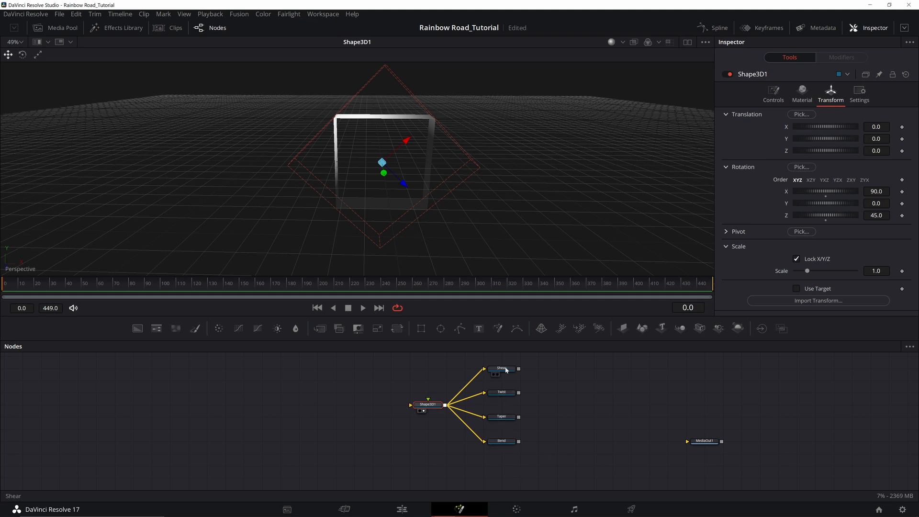
drag(565, 404, 555, 421)
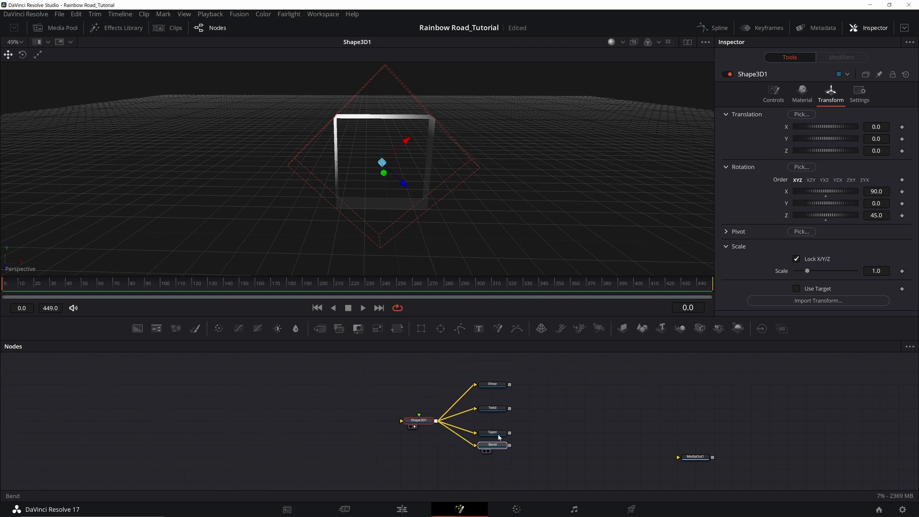
click(492, 457)
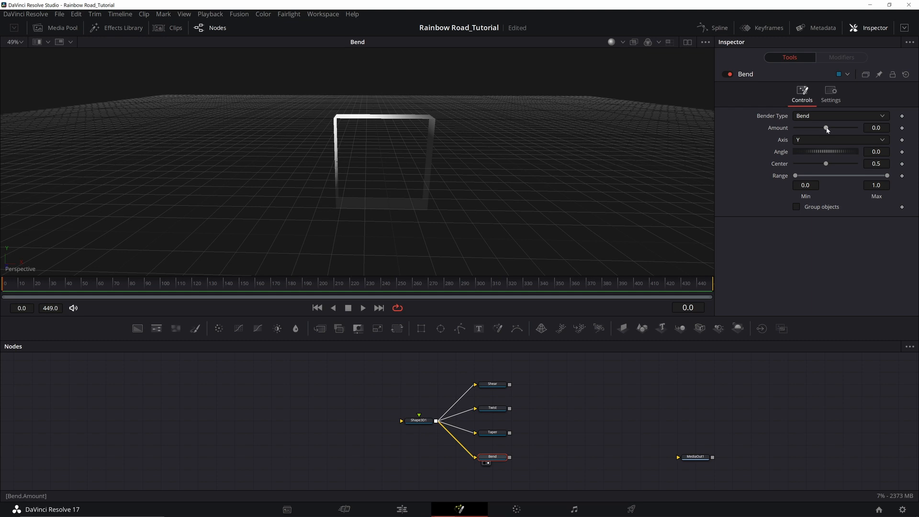
- Bend the square frame along the Z axis with an amount of -0.25
mouse_move(827, 129)
mouse_down()
mouse_move(810, 128)
mouse_move(815, 118)
mouse_up()
drag(383, 187, 446, 189)
mouse_move(817, 128)
mouse_down()
mouse_move(842, 124)
mouse_move(814, 126)
mouse_up()
click(837, 139)
click(833, 150)
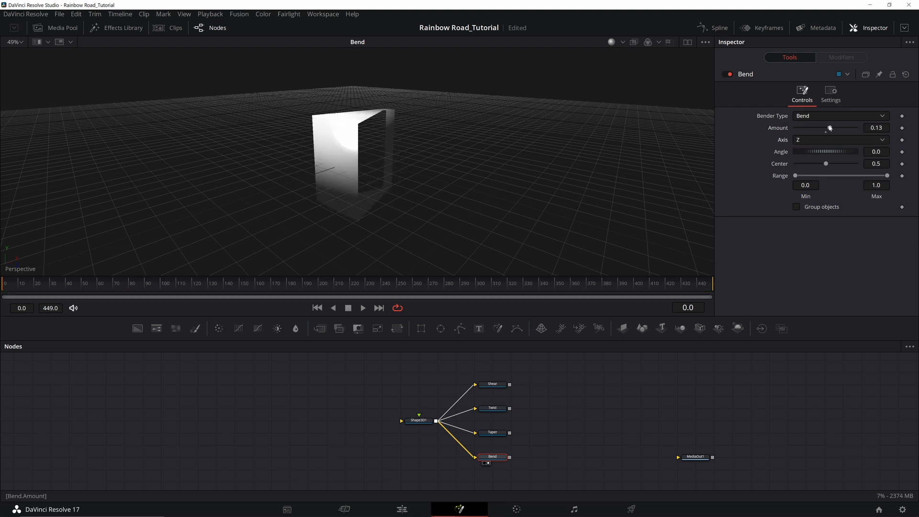
drag(829, 126, 825, 168)
- Try a bend center of 0.551 and a range minimum of 0.094, restoring them to 0.5 and 0.0
click(826, 157)
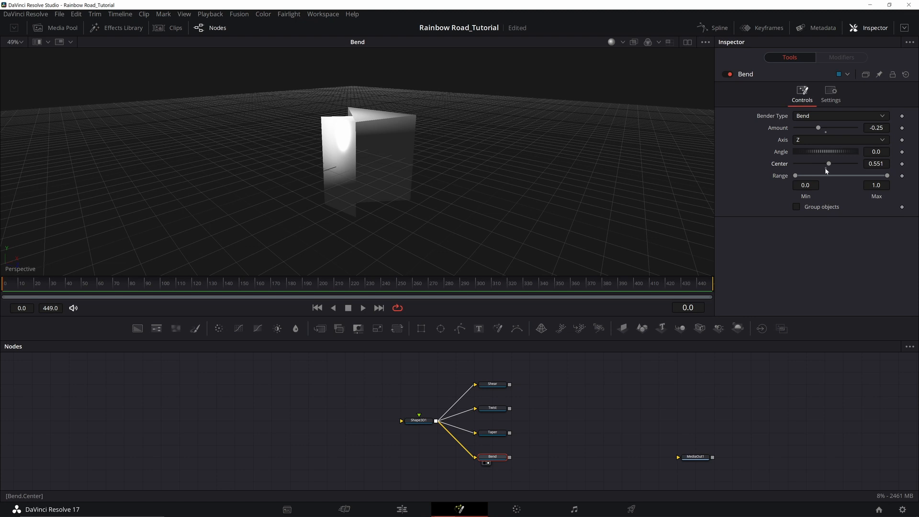
click(825, 168)
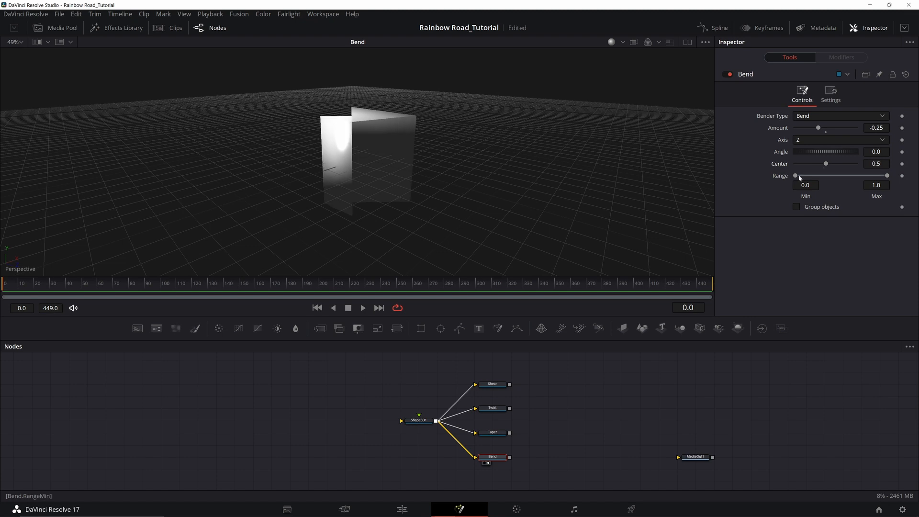
drag(795, 176, 803, 175)
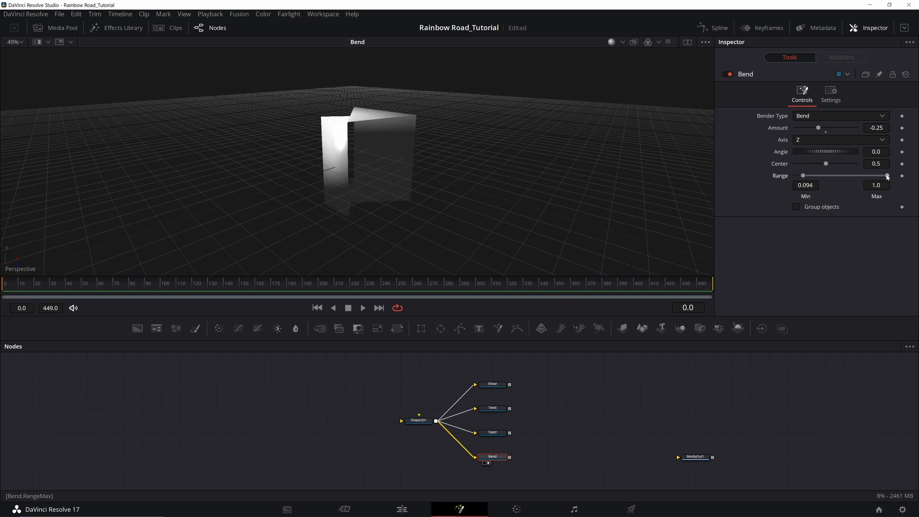
mouse_move(886, 176)
mouse_down()
mouse_move(796, 176)
mouse_move(888, 176)
mouse_up()
drag(802, 176, 793, 176)
- Show the Taper node in the viewer and taper the frame along the Z axis by 0.87
drag(492, 434, 510, 213)
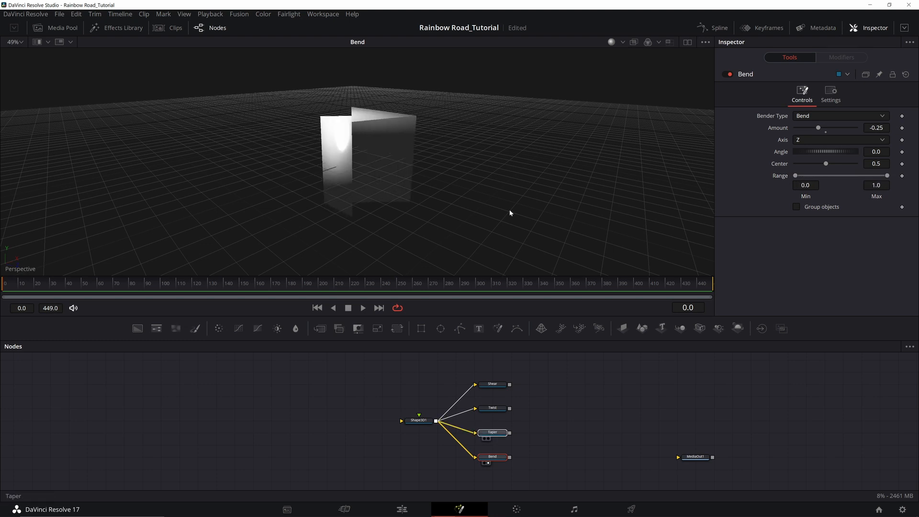
drag(826, 128, 852, 128)
drag(402, 181, 476, 169)
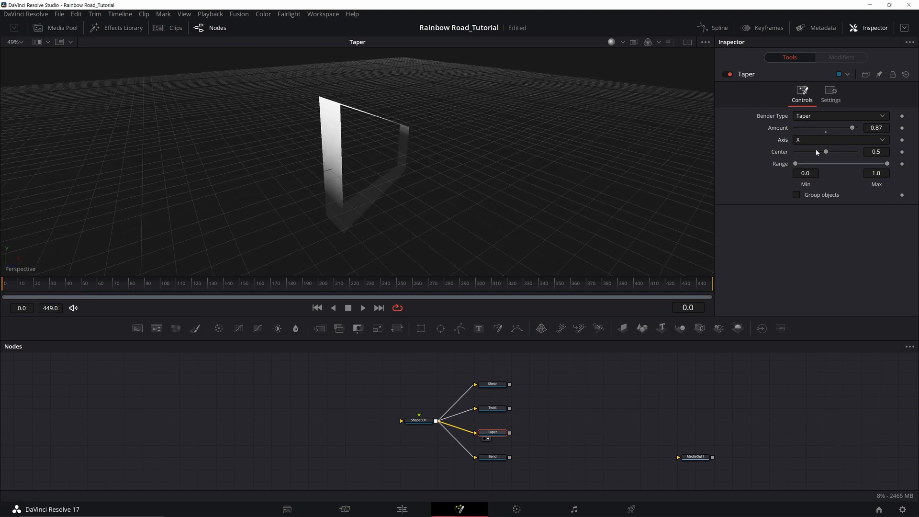
click(820, 138)
click(809, 172)
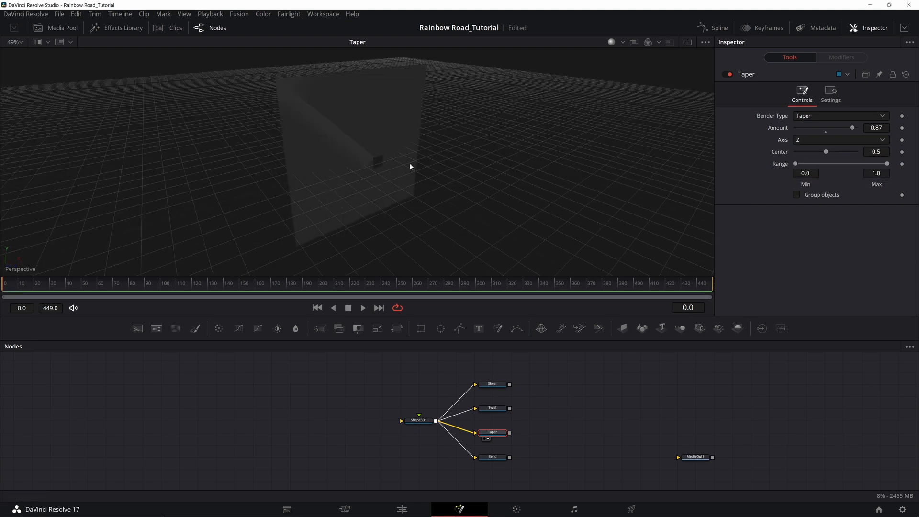
drag(410, 167, 478, 166)
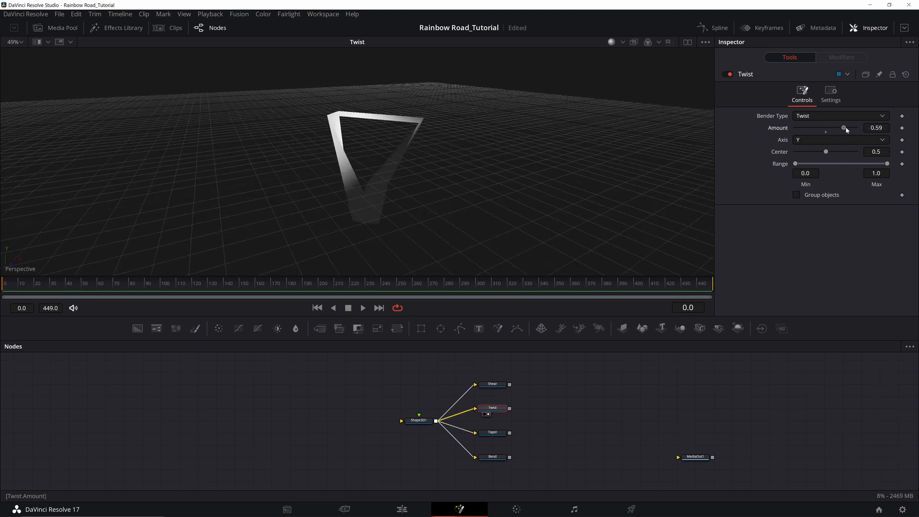
- Try twist amounts of -0.94 and 1.0 on the frame and inspect the twisted shape
drag(837, 128, 797, 128)
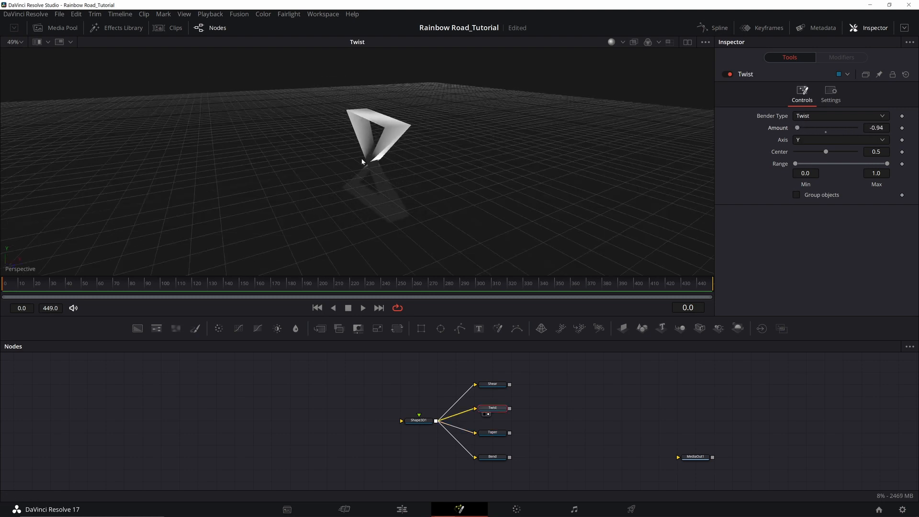
mouse_move(352, 159)
mouse_down()
mouse_move(469, 138)
mouse_move(426, 186)
mouse_move(366, 163)
mouse_up()
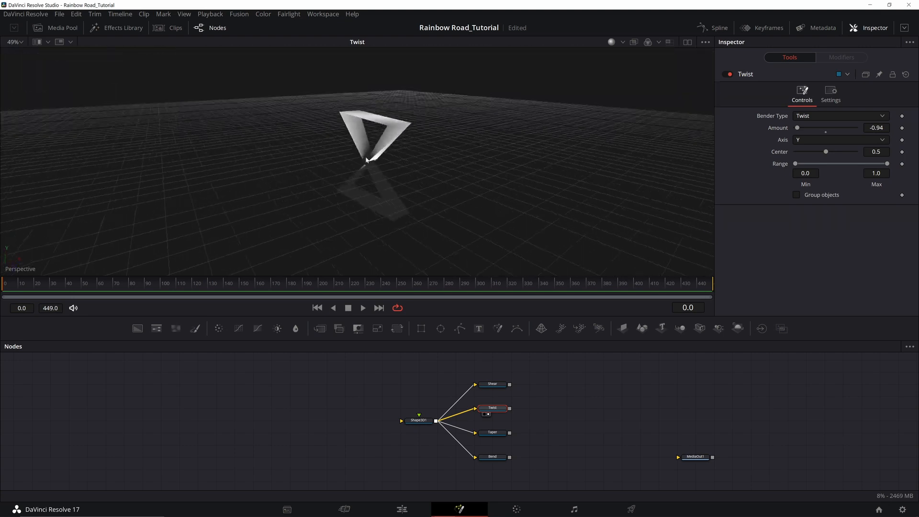
drag(797, 127, 871, 133)
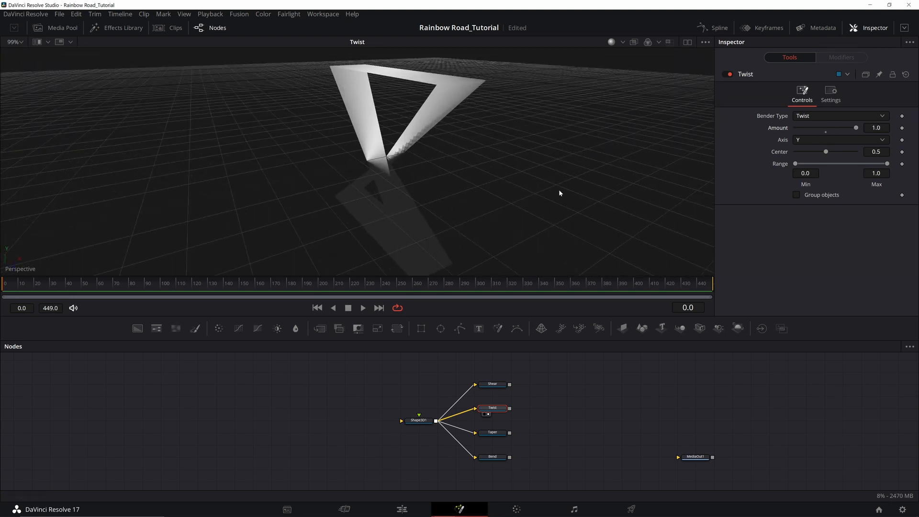
drag(423, 188, 428, 160)
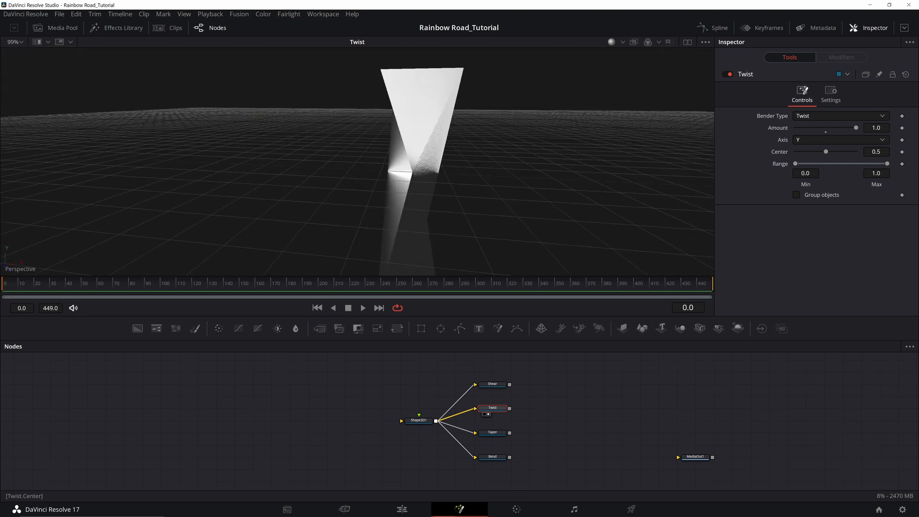
- Push the twist amount beyond its normal range to 1.5, and reduce it to 1.08
click(877, 128)
text(1.5)
key(Tab)
drag(848, 128, 842, 128)
drag(426, 168, 526, 177)
- Try the twist about the X axis and restore it to the Y axis
click(815, 136)
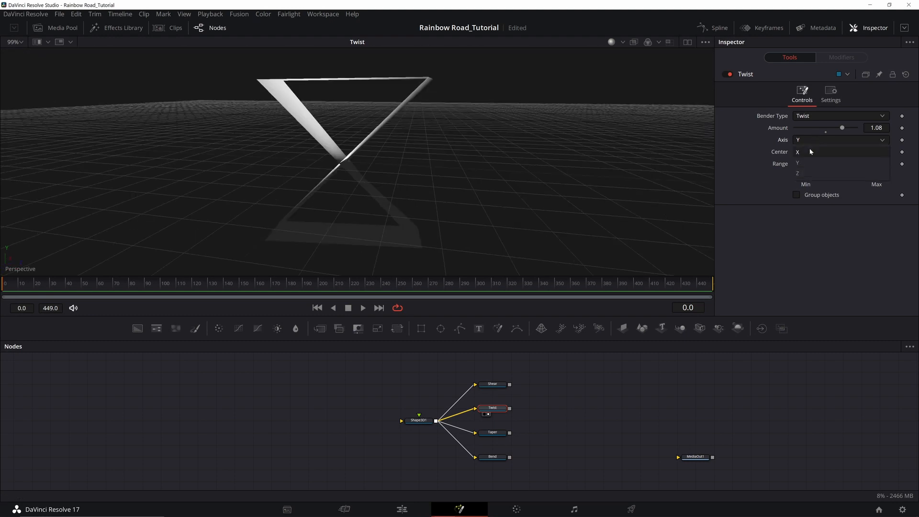
click(811, 152)
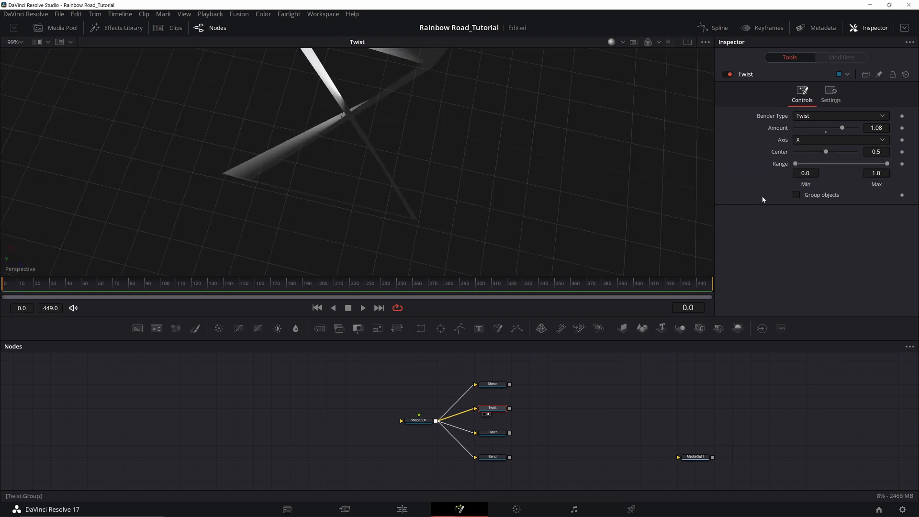
click(816, 139)
click(815, 138)
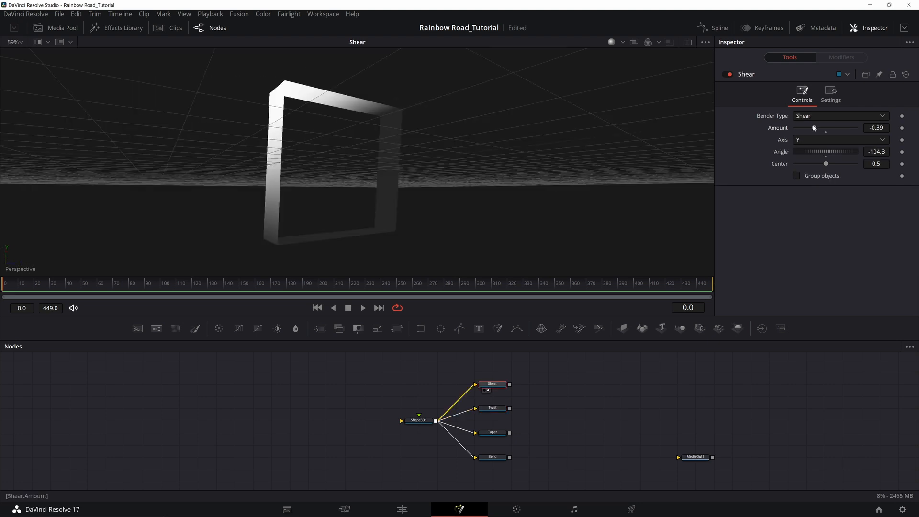
- Shear the frame along the Z axis with an amount of -1.0, and inspect the Twist node's result again
mouse_move(813, 128)
mouse_down()
mouse_move(870, 128)
mouse_move(825, 131)
mouse_up()
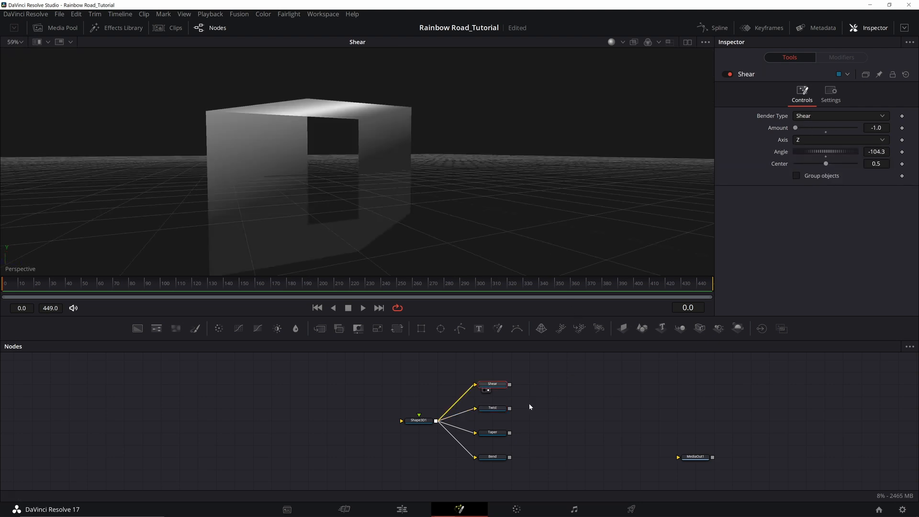
drag(493, 409, 470, 171)
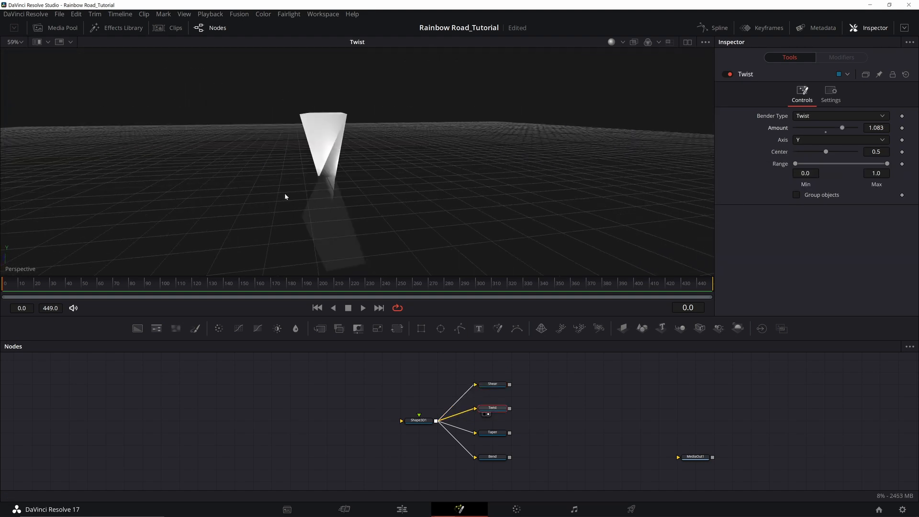
drag(285, 196, 375, 188)
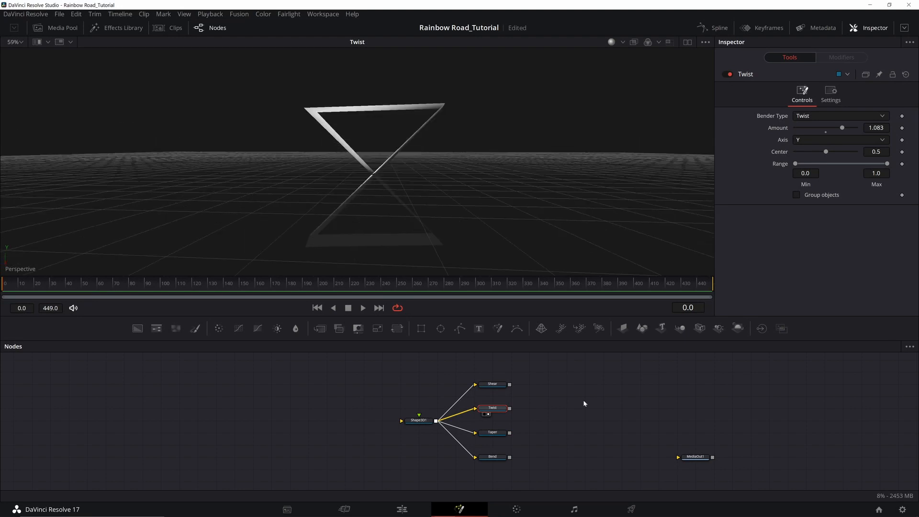
- Add a Duplicate3D node after the Twist node and set its last copy to 10
key(shift+space)
text(dup)
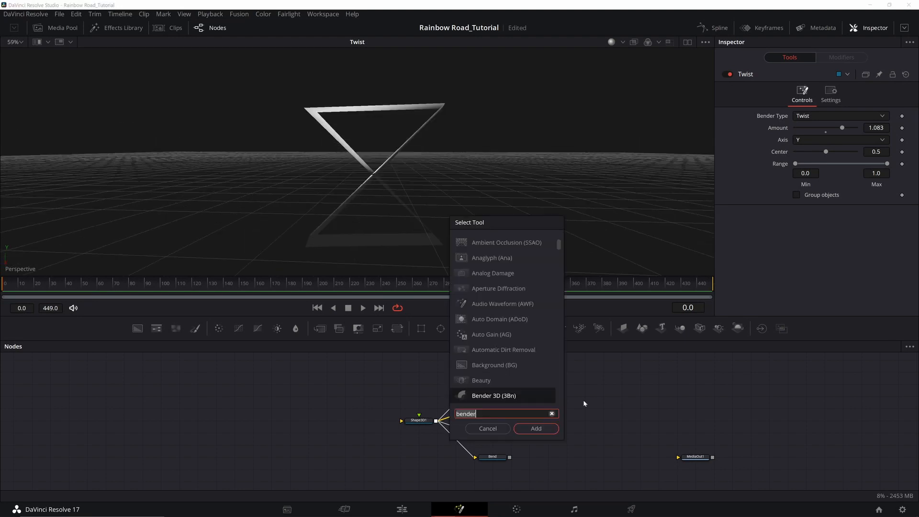
key(Return)
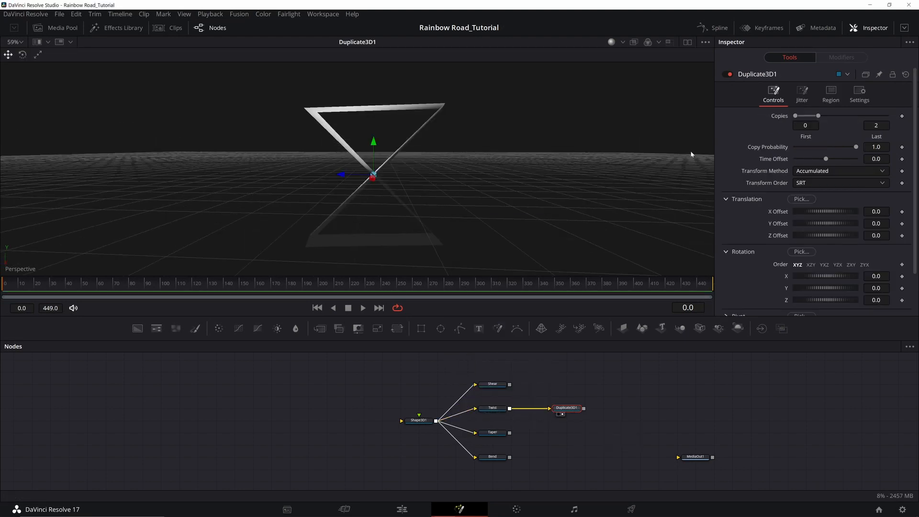
drag(819, 116, 846, 117)
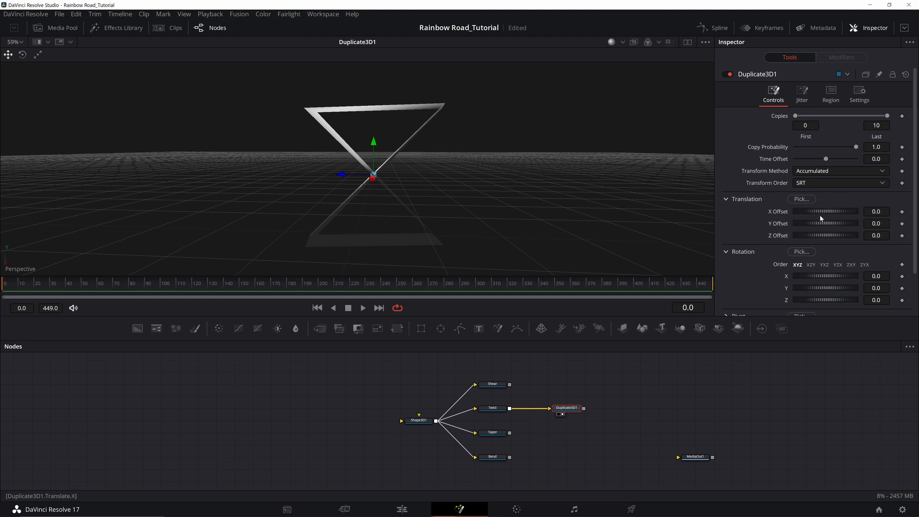
- Rotate each copy in the Duplicate3D node by 18 about the Y axis and inspect the hourglass shape
scroll(827, 203, down, 2)
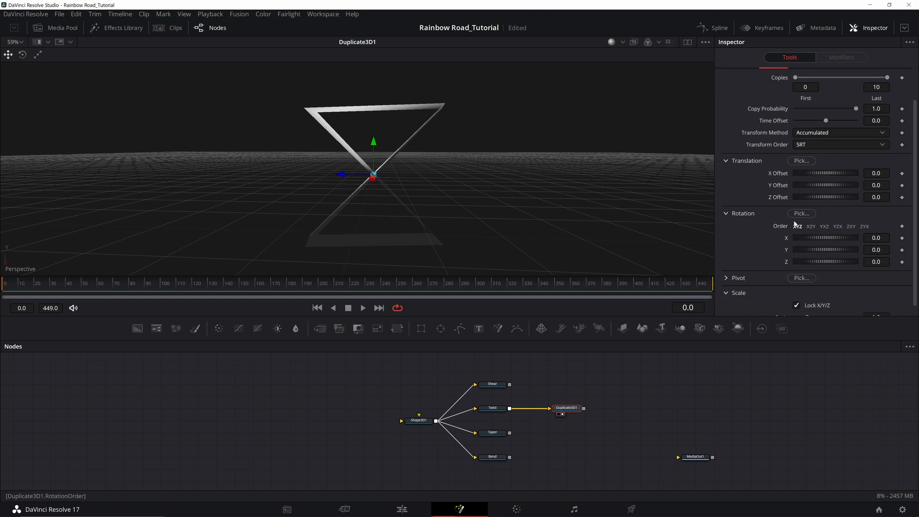
drag(824, 239, 843, 250)
click(825, 243)
click(876, 249)
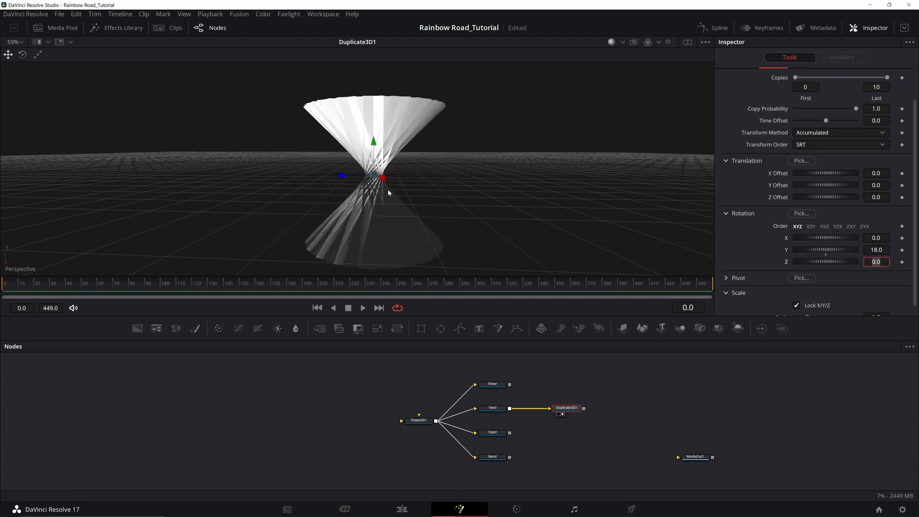
drag(402, 158, 276, 221)
scroll(395, 182, up, 3)
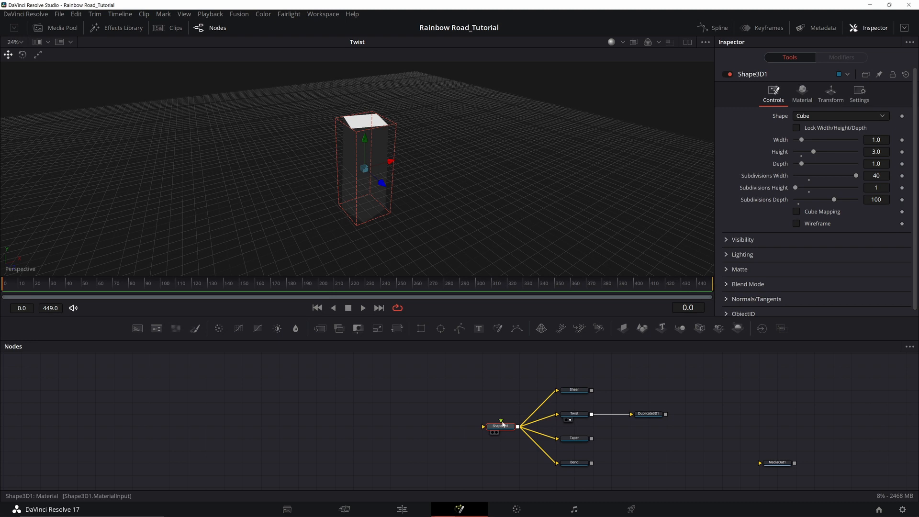
- Preview the Shape3D1 cube, return to the Twist node's result and set the twist amount to 0.5
key(2)
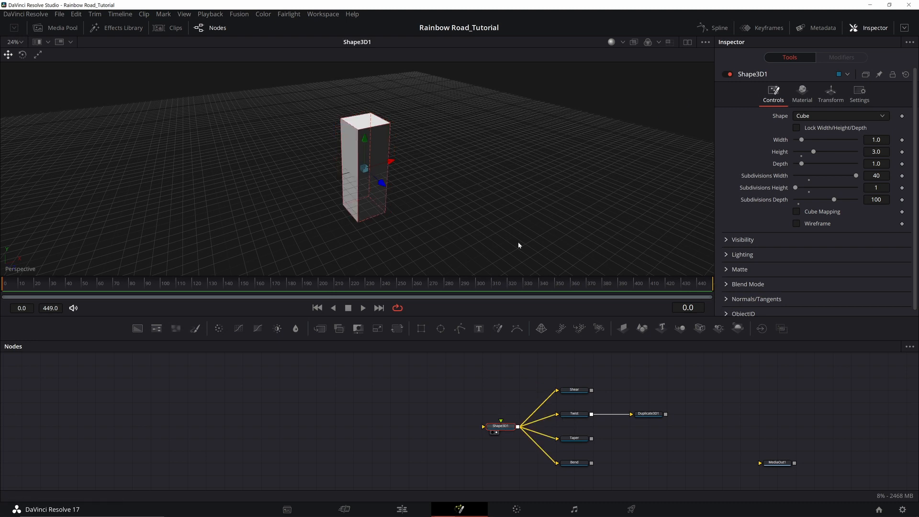
drag(570, 414, 519, 211)
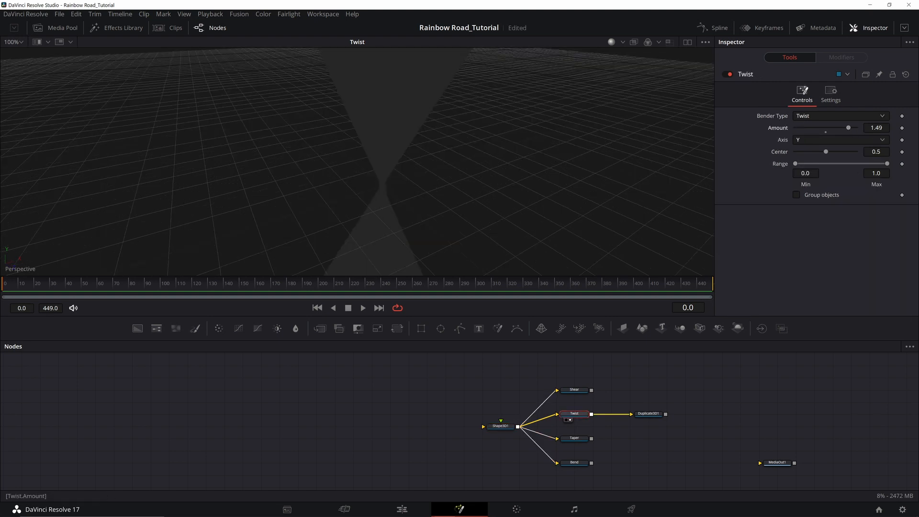
drag(851, 129, 835, 130)
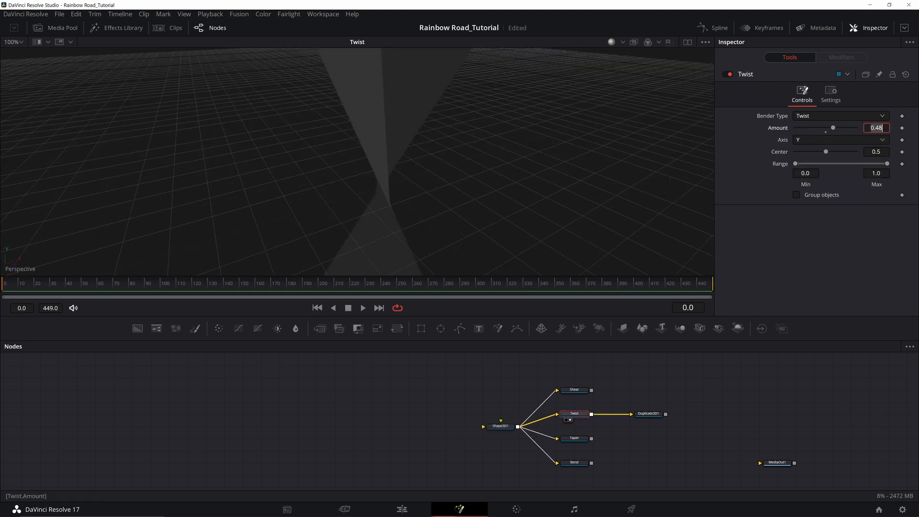
scroll(411, 191, down, 2)
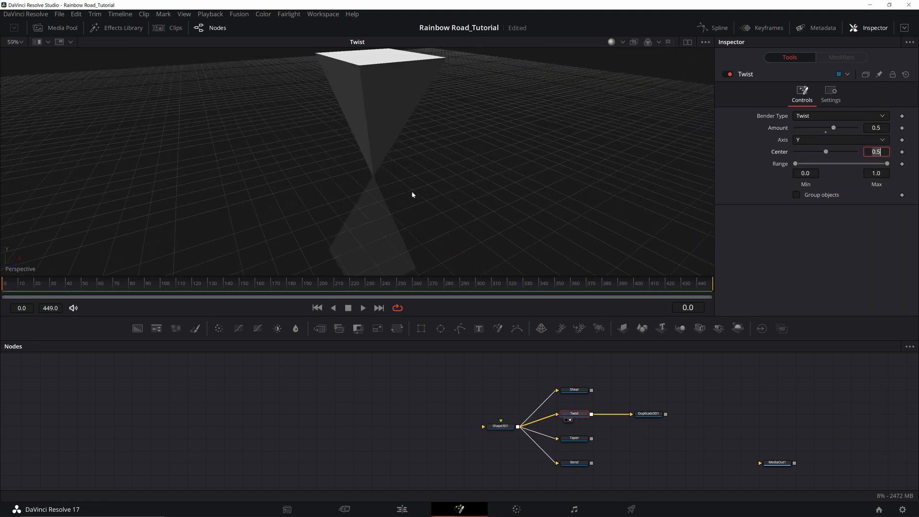
- Move Duplicate3D1 aside, paste a copy of the Bend node fed by Twist, and bend by 1.0 about the Z axis
click(650, 415)
drag(650, 415, 705, 415)
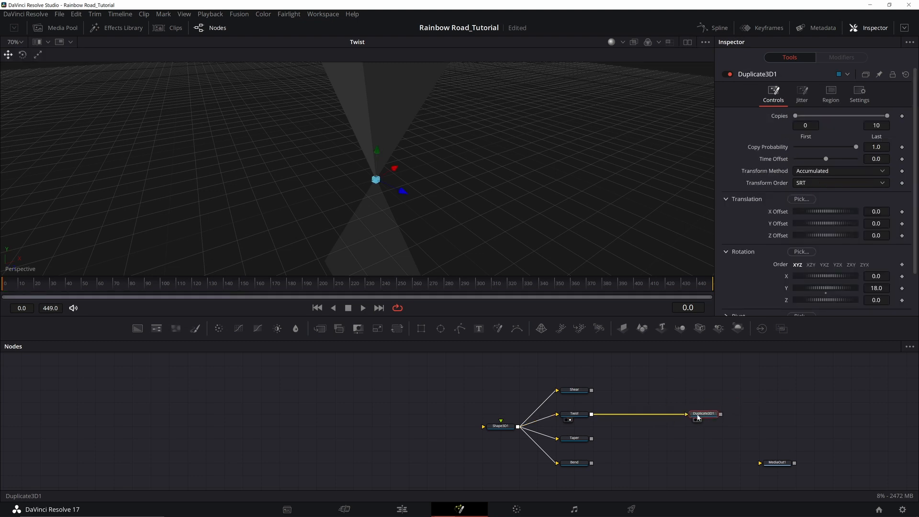
click(575, 465)
key(ctrl+c)
key(ctrl+v)
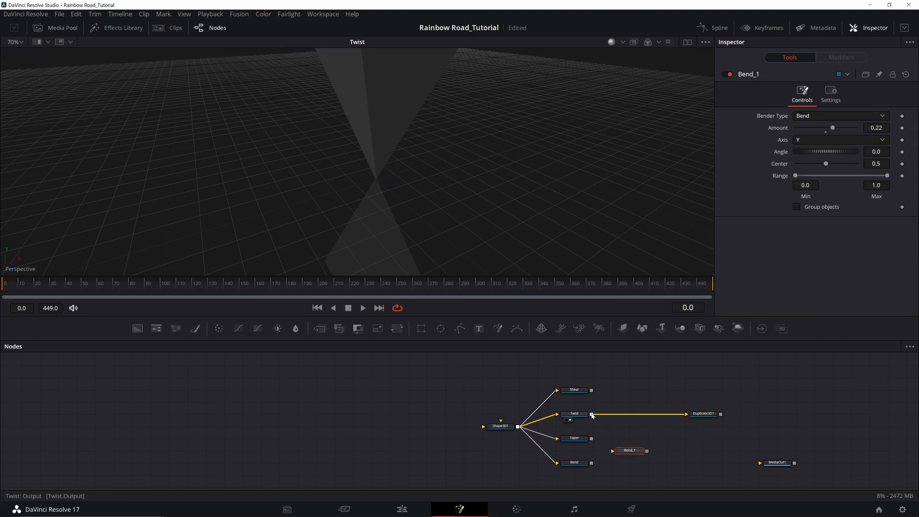
drag(592, 414, 633, 453)
drag(833, 128, 861, 127)
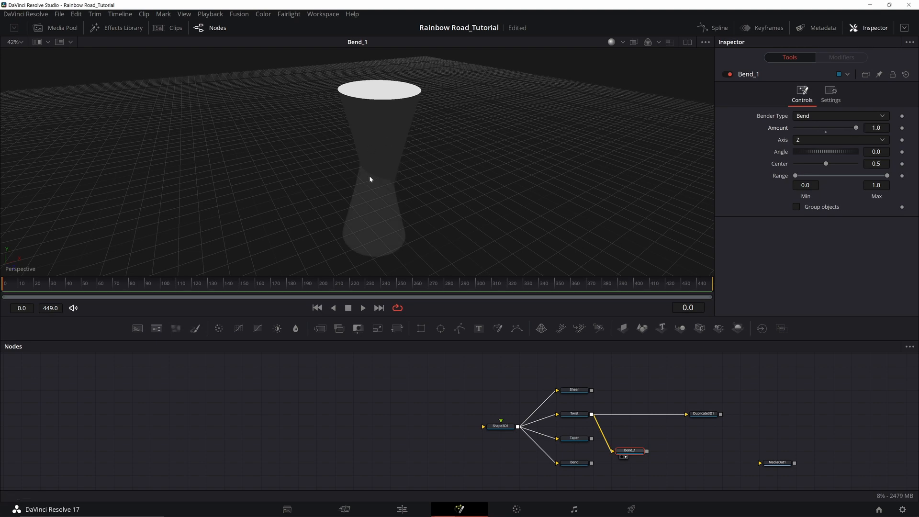
- Inspect the bent twist up close, reduce the bend amount to 0.41, and try shifting its center before restoring 0.5
scroll(369, 175, up, 2)
drag(390, 182, 356, 183)
scroll(391, 194, up, 5)
scroll(391, 195, down, 3)
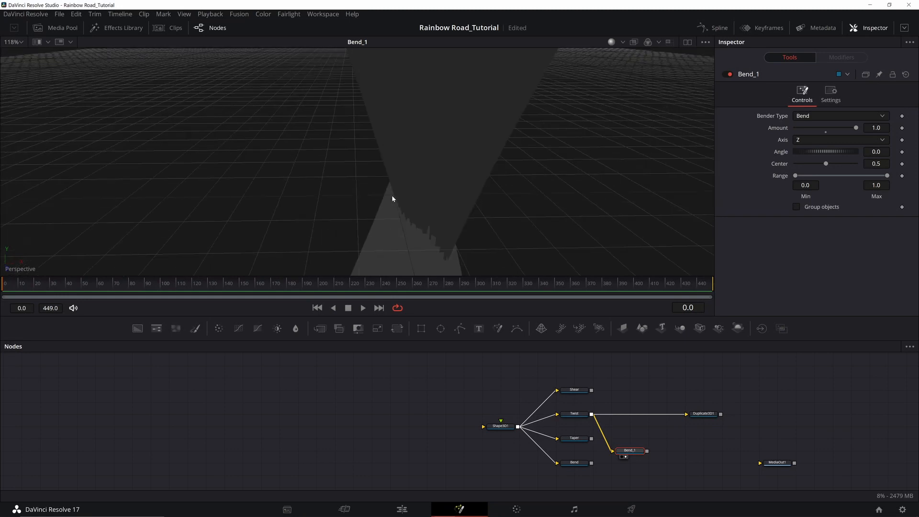
drag(855, 130, 837, 134)
mouse_move(826, 164)
mouse_down()
mouse_move(812, 165)
mouse_move(831, 163)
mouse_up()
click(826, 168)
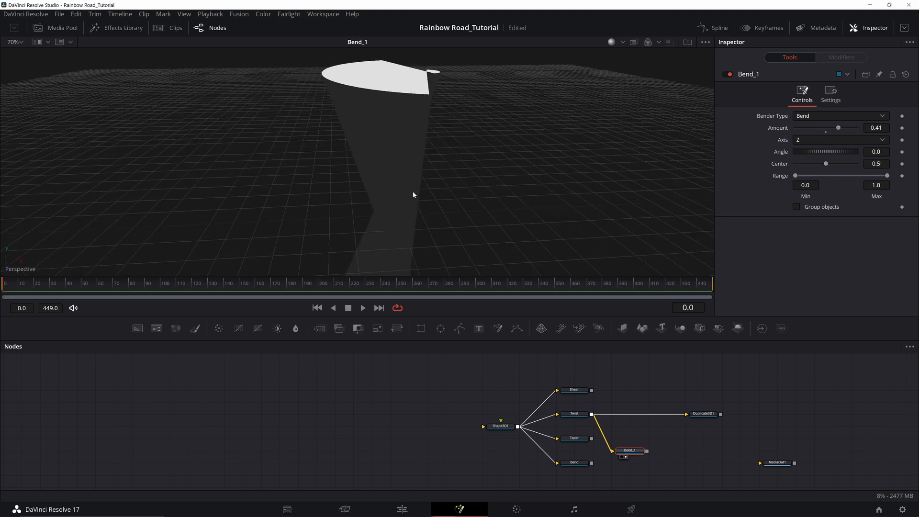
- Increase the height subdivisions of the Shape3D1 cube and inspect the effect on the bent shape
mouse_move(415, 195)
mouse_down()
mouse_move(544, 166)
mouse_move(486, 227)
mouse_move(420, 200)
mouse_up()
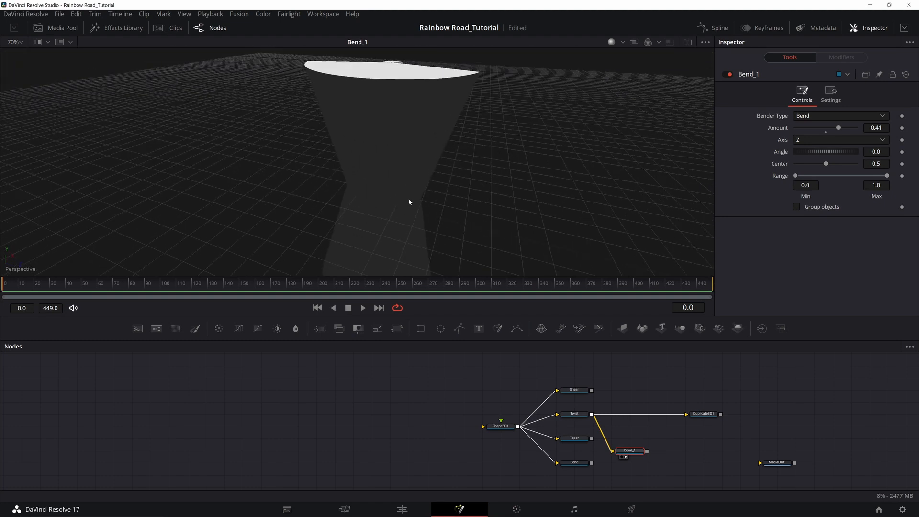
scroll(426, 152, down, 4)
drag(408, 146, 407, 86)
click(407, 86)
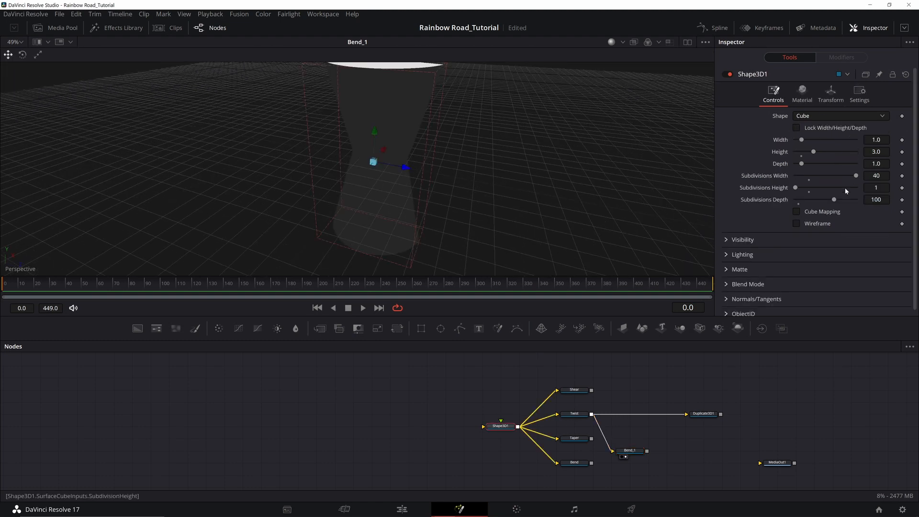
drag(795, 188, 802, 190)
drag(415, 162, 372, 185)
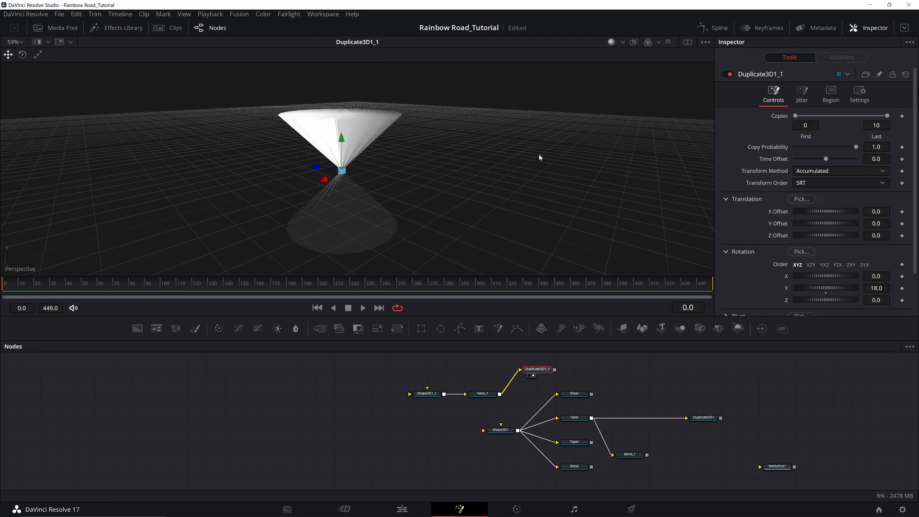
- Place Duplicate3D1_1 in line after Twist_1, set its last copy to 100, and adjust the Y rotation of the copies
drag(533, 371, 515, 396)
click(486, 396)
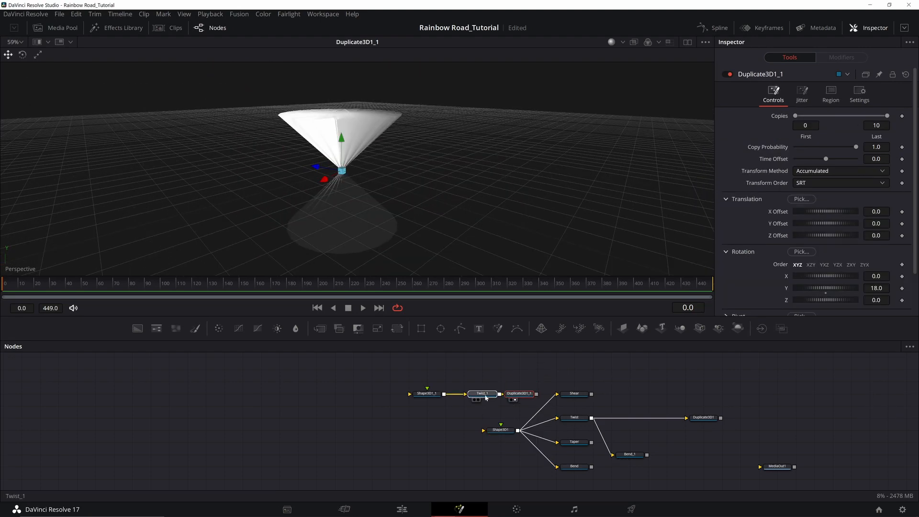
click(519, 394)
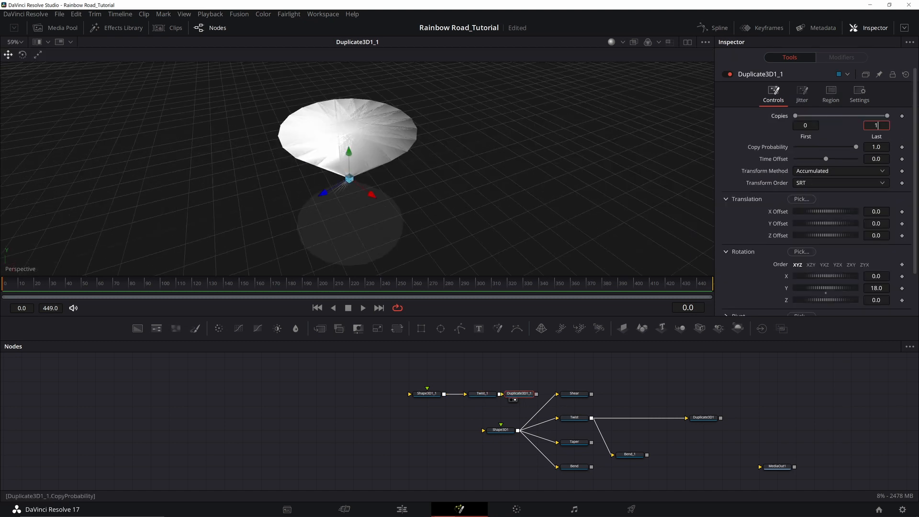
text(100)
key(Tab)
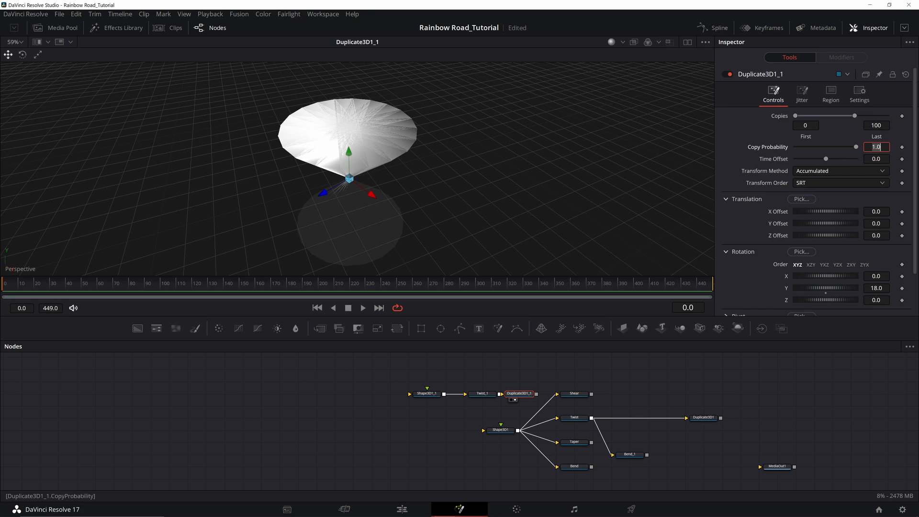
drag(876, 287, 874, 288)
drag(532, 171, 627, 149)
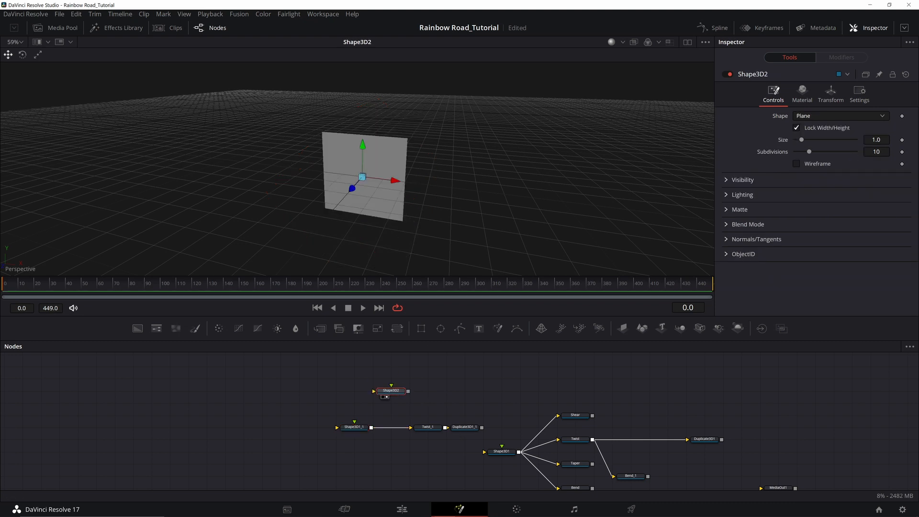
- Change the new Shape3D2 from a plane to a cylinder with 3 base subdivisions
click(818, 116)
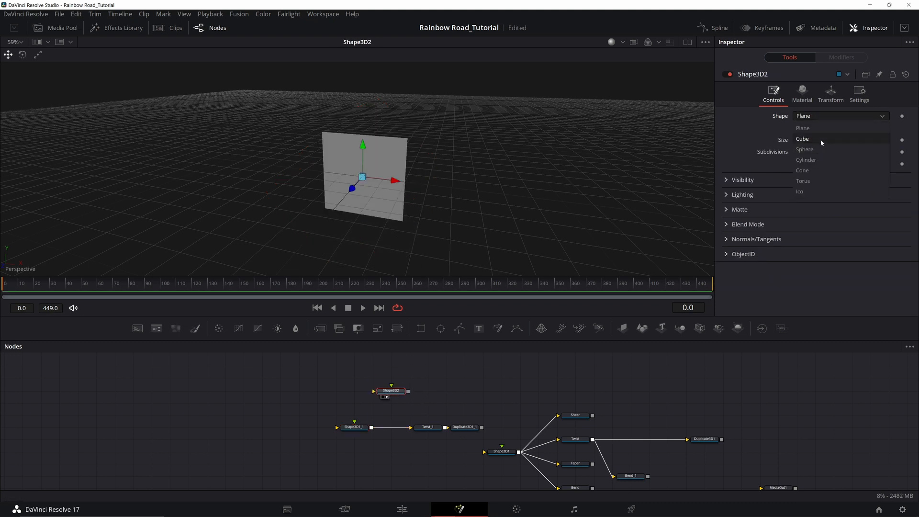
click(819, 160)
drag(806, 152, 795, 152)
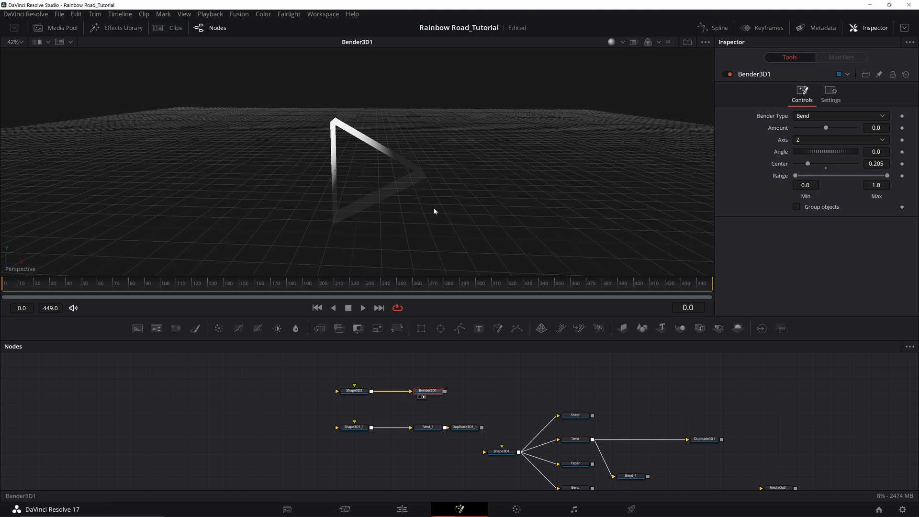
- Bend the cylinder with an amount of 1.0, raise its height subdivisions to 100, and inspect the hat-like result
mouse_move(827, 128)
mouse_down()
mouse_move(852, 128)
mouse_move(835, 128)
mouse_up()
drag(835, 128, 853, 128)
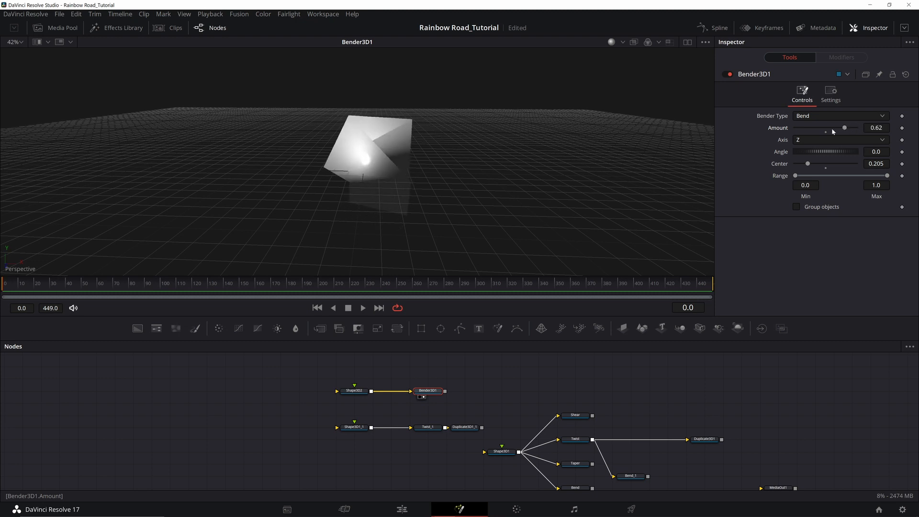
click(355, 391)
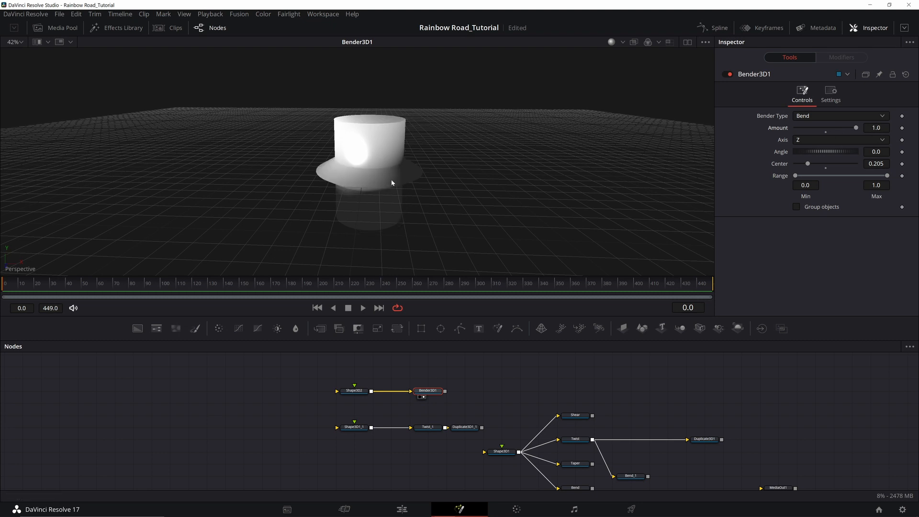
scroll(392, 183, up, 3)
drag(391, 183, 339, 214)
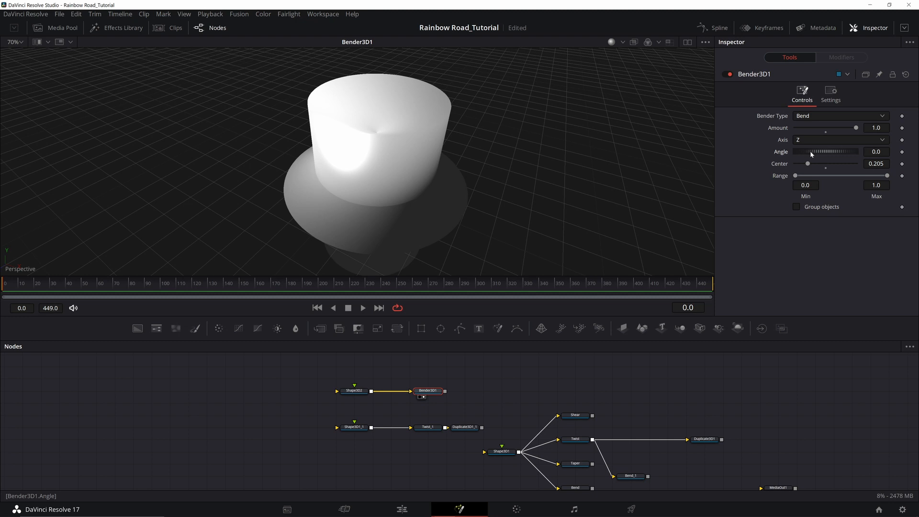
- Try a bend angle of 130.4 on the cylinder, and try varying the cylinder's own X rotation
drag(812, 154, 831, 153)
drag(499, 164, 531, 144)
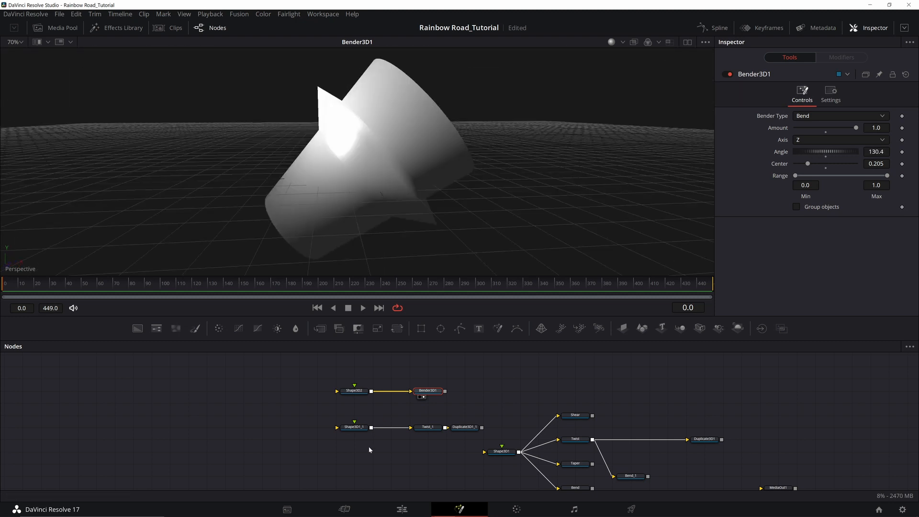
click(350, 390)
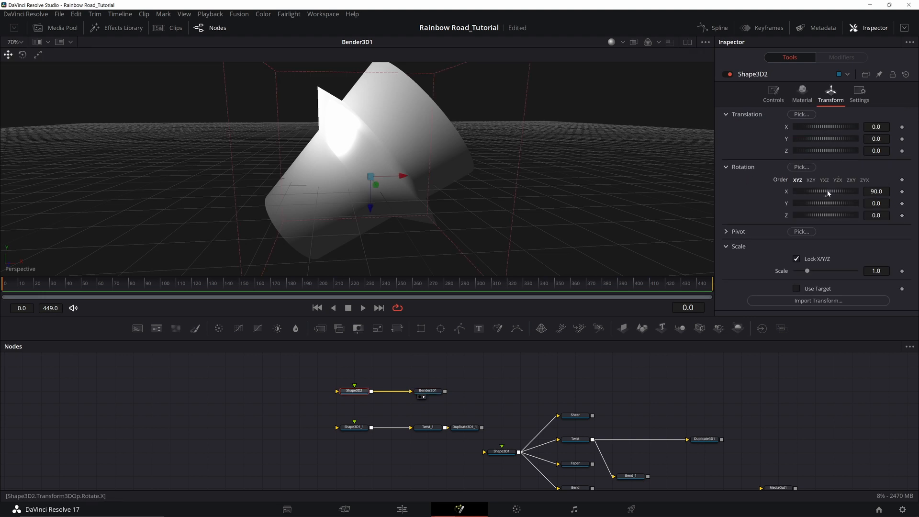
drag(828, 192, 795, 180)
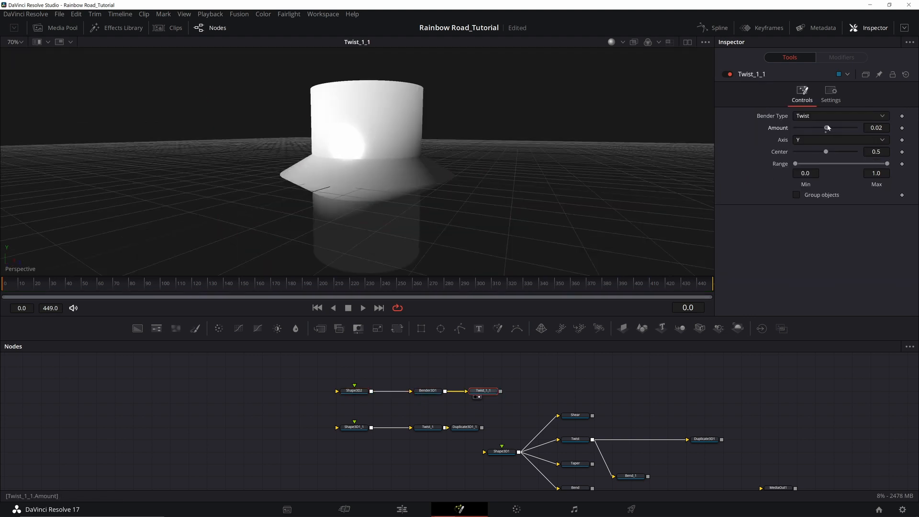
- Try twisting the bent cylinder by 0.44 about the Y axis, and vary the twist settings
drag(826, 127, 841, 127)
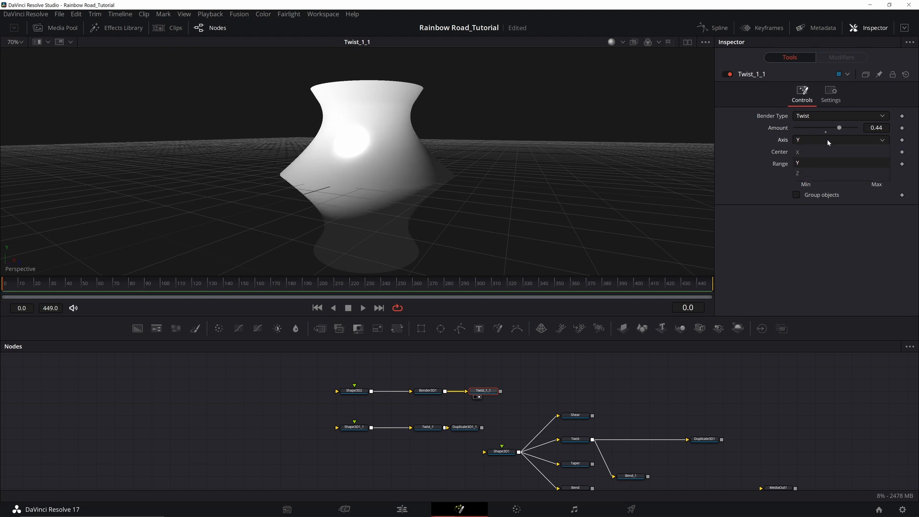
drag(819, 152, 859, 153)
- Set the cylinder's base subdivisions to 4, and vary the bend angle with the bend center at 0.5
click(354, 391)
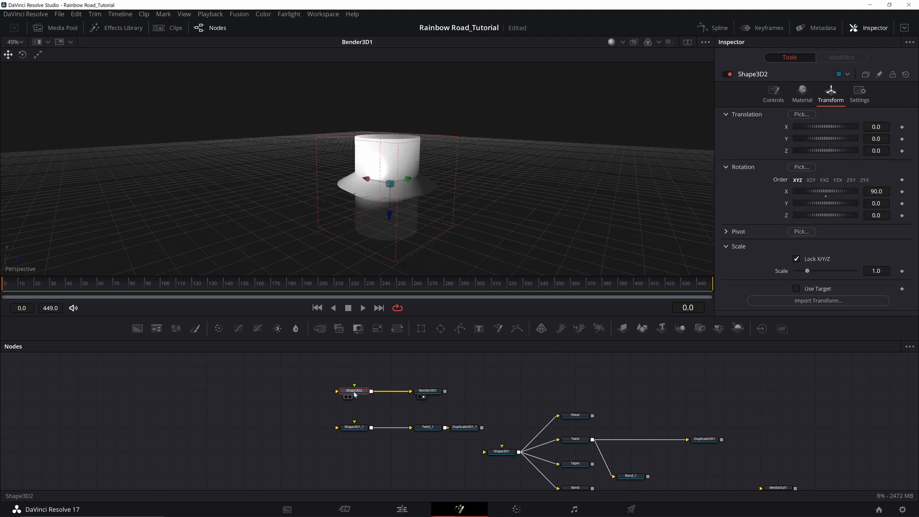
click(774, 94)
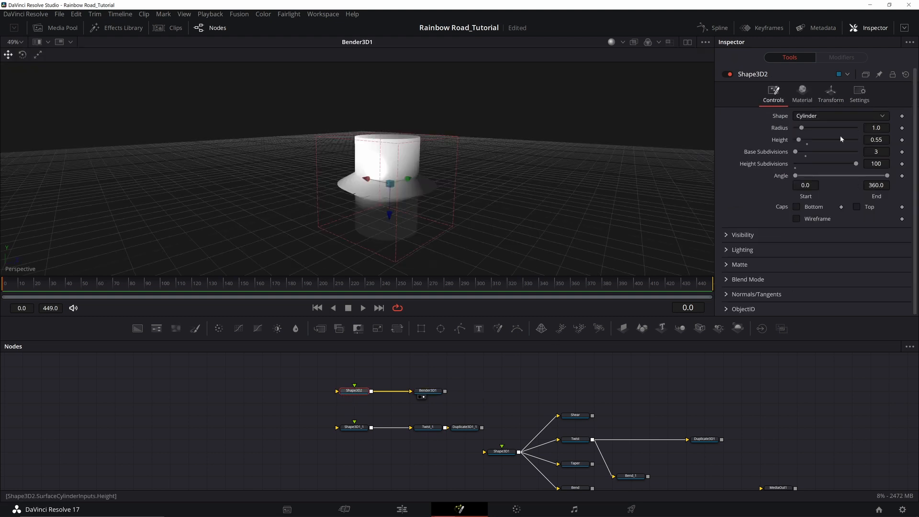
double_click(876, 151)
text(4)
key(Tab)
scroll(410, 247, up, 2)
click(428, 391)
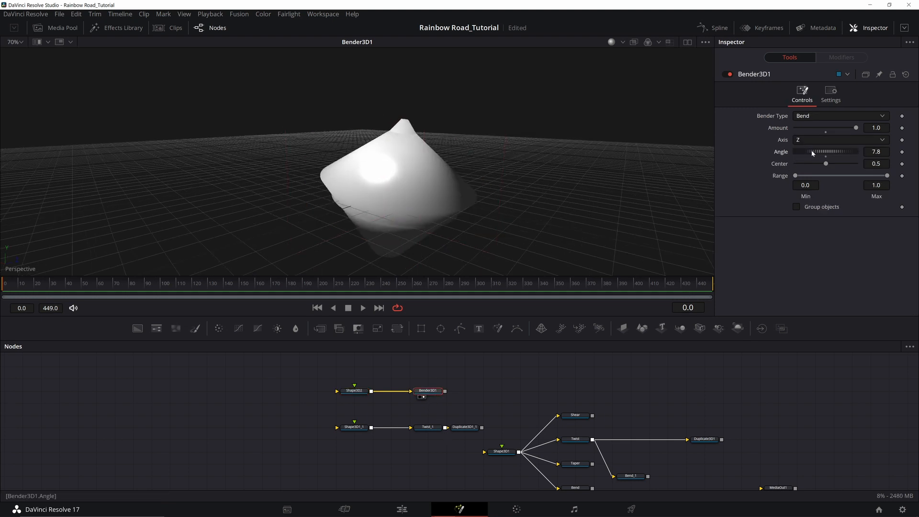
click(346, 391)
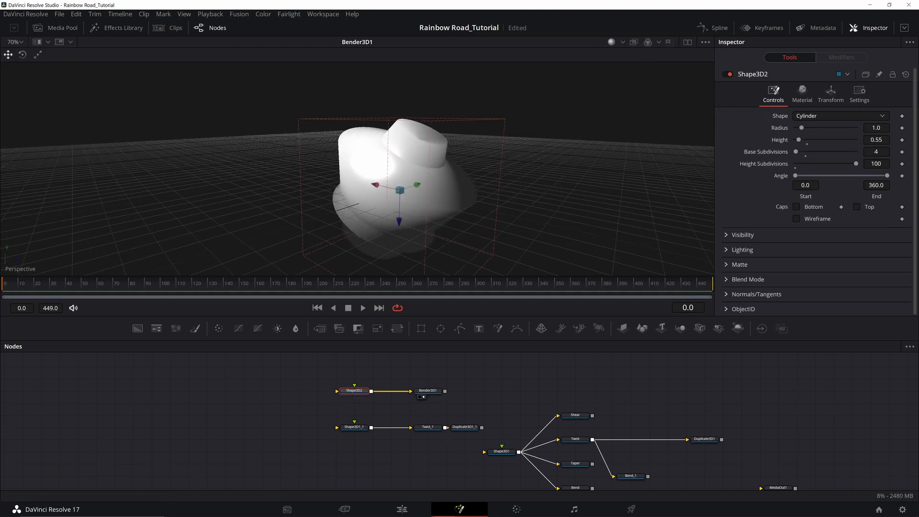
- Rotate the cylinder to 72.9 on X and -31.3 on Y, and set the bend amount to 8.0
click(830, 94)
drag(875, 191, 847, 191)
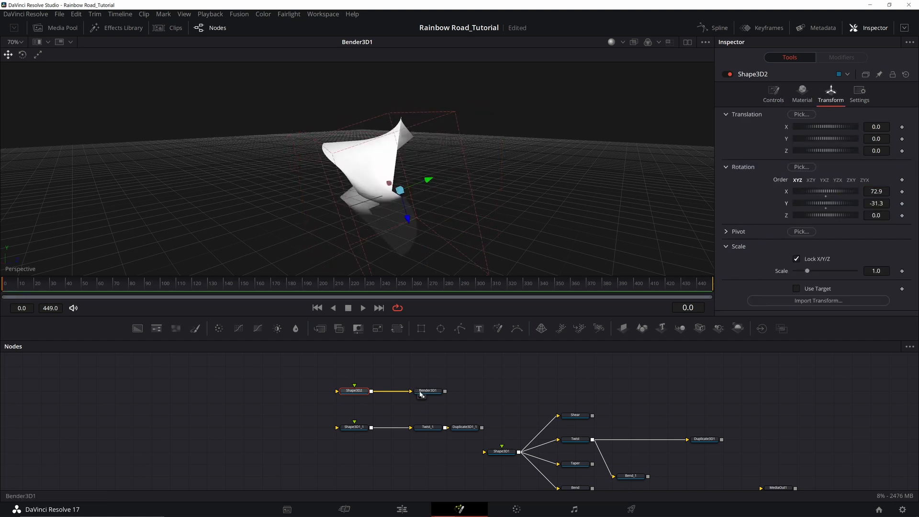
click(419, 391)
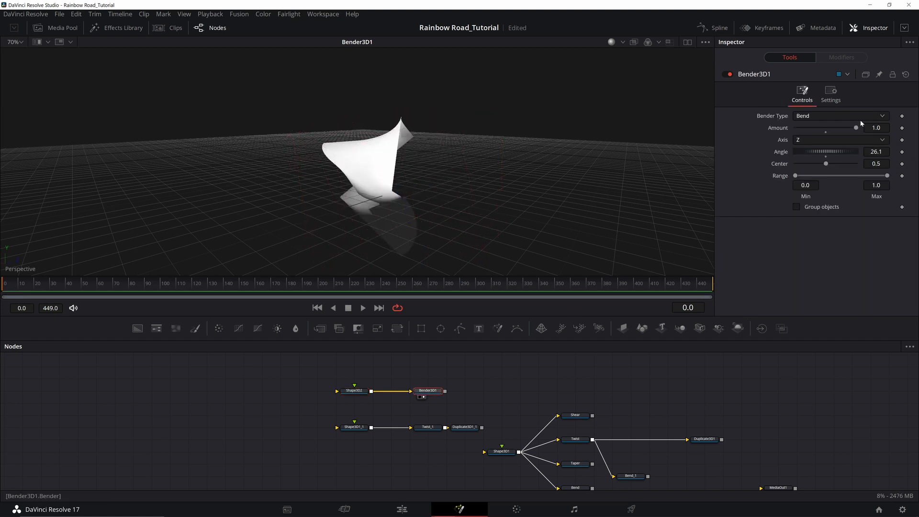
double_click(875, 128)
text(8)
key(Return)
drag(856, 127, 869, 130)
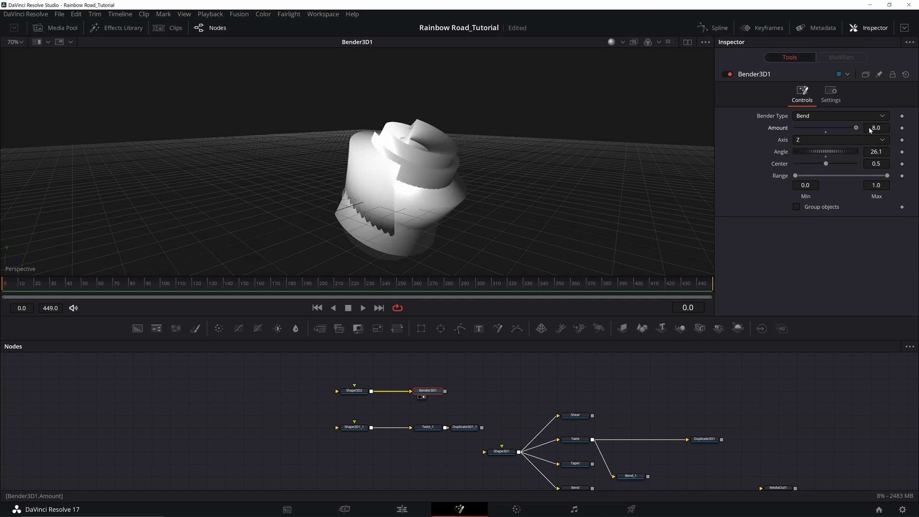
- Set the bend angle to 13.1 and inspect the bent cylinder from a different viewpoint
drag(822, 152, 821, 164)
click(825, 168)
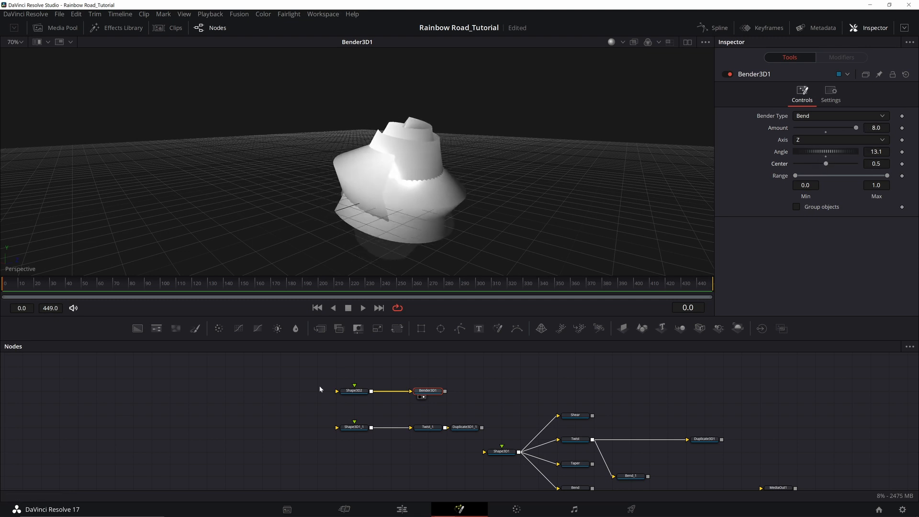
click(344, 393)
drag(517, 187, 463, 157)
click(428, 390)
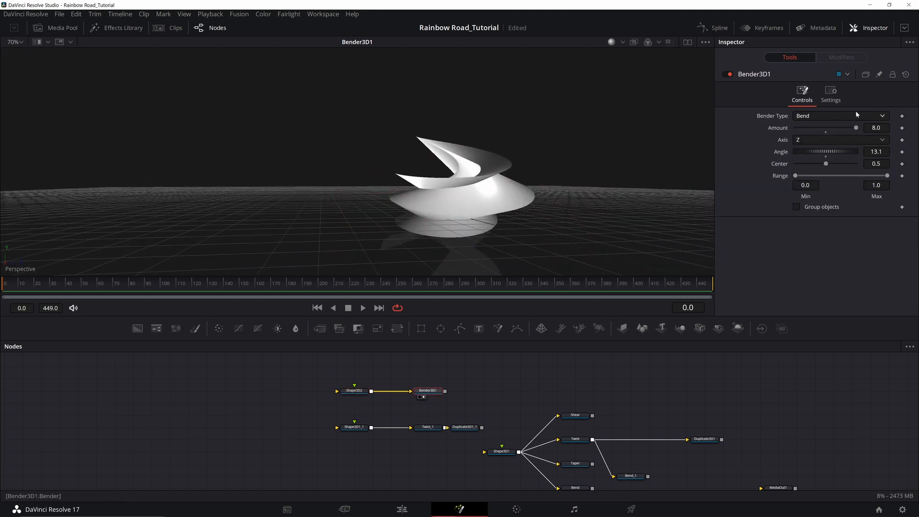
- Add a copy of the Twist_1 node after Bender3D1 and show its output in the viewer
click(431, 428)
key(ctrl+v)
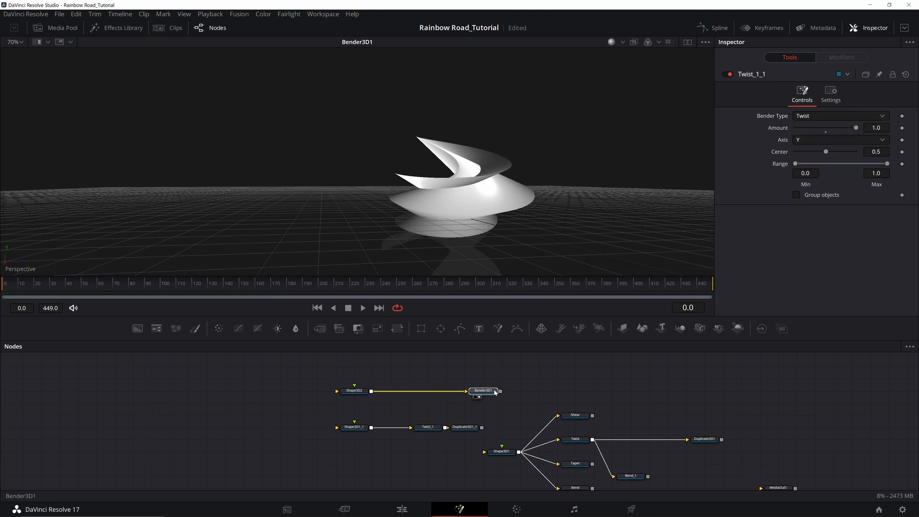
click(430, 391)
drag(444, 392, 466, 392)
click(475, 396)
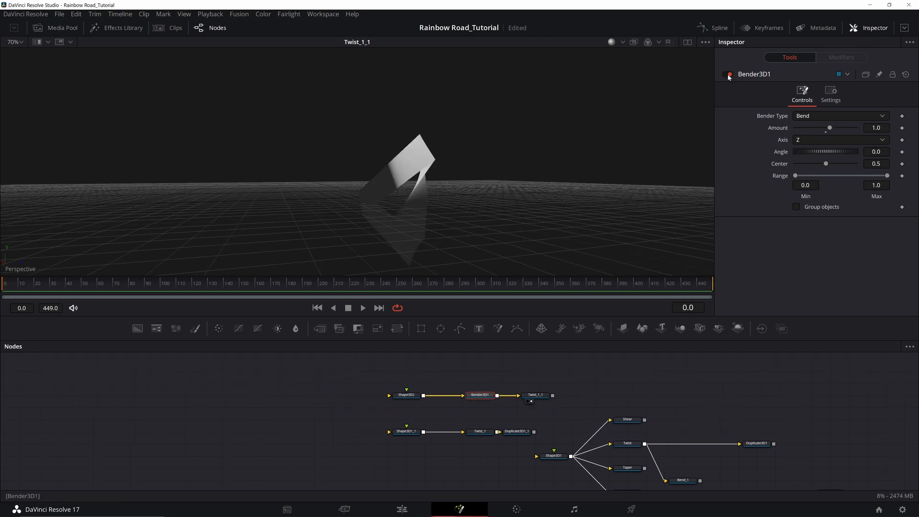
- Vary the Z-axis twist amount and the bend angle, toggling Bender3D1 to compare the shapes
click(729, 75)
click(538, 396)
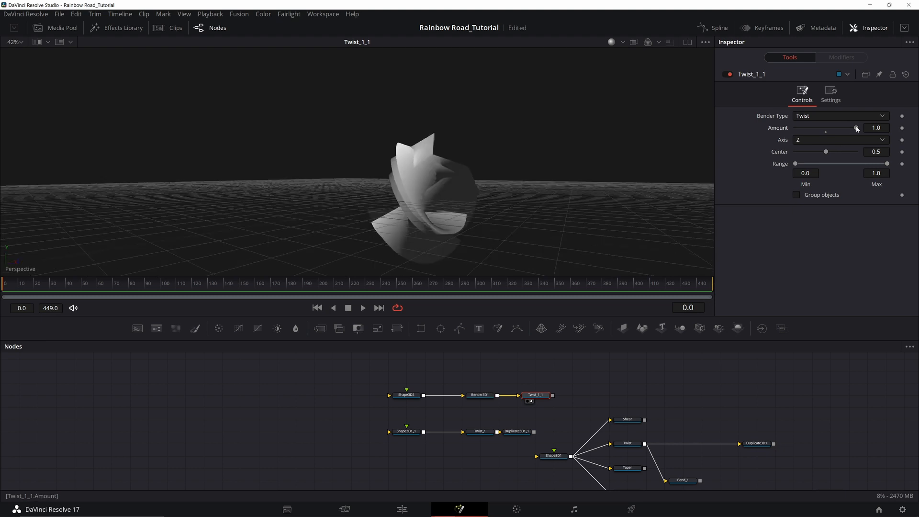
drag(856, 126, 826, 125)
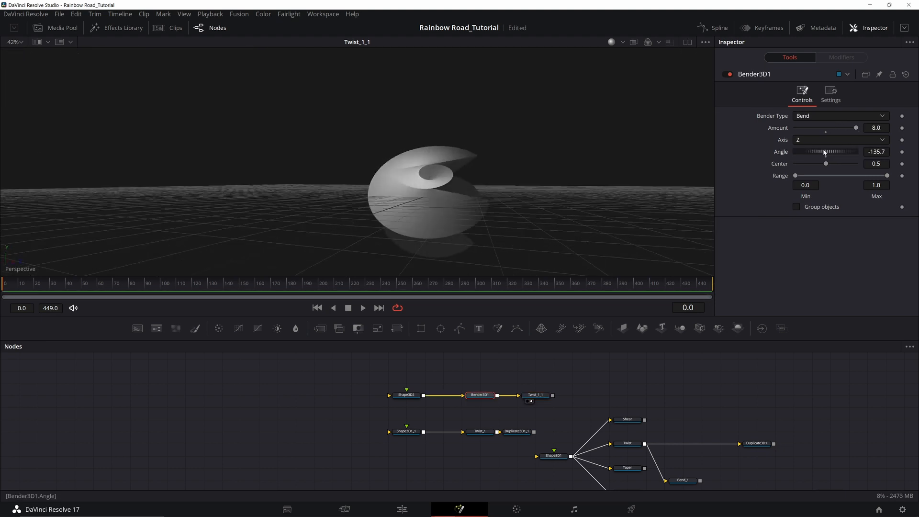
drag(824, 153, 813, 152)
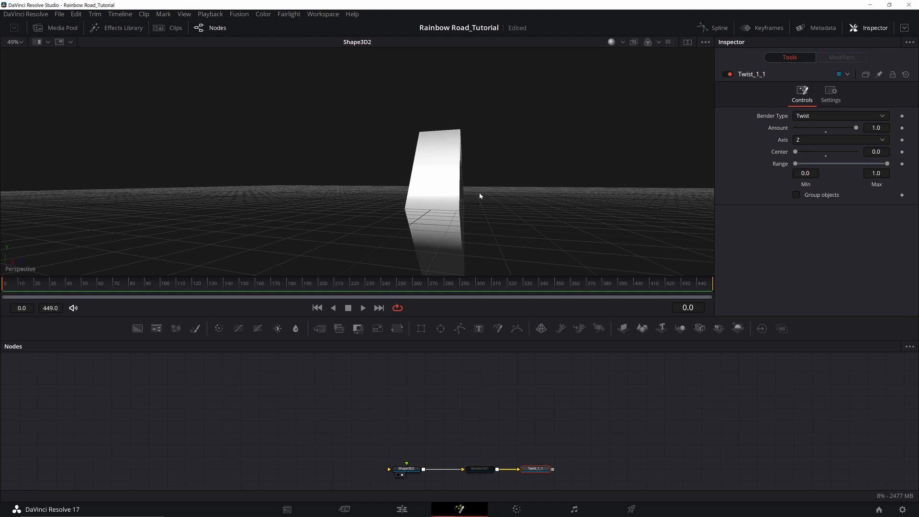
- Increase the height of the Shape3D2 cylinder
click(406, 469)
click(773, 94)
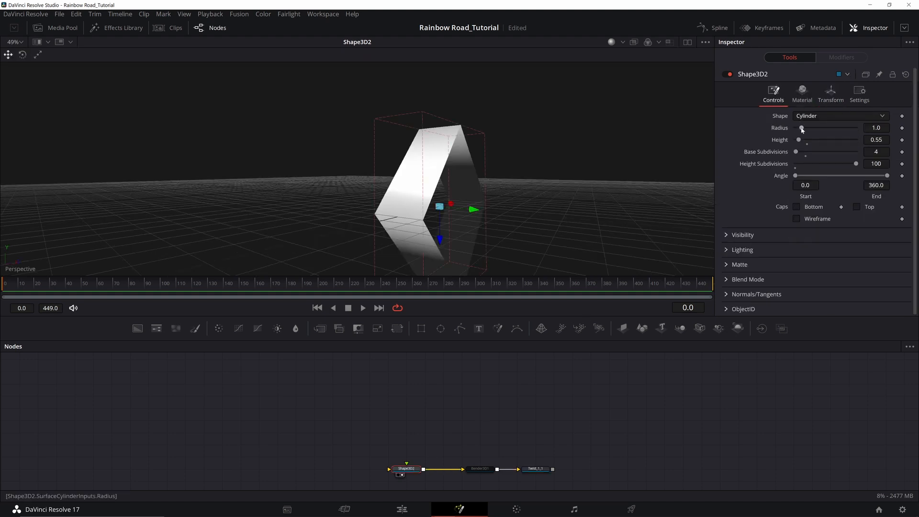
drag(799, 140, 822, 140)
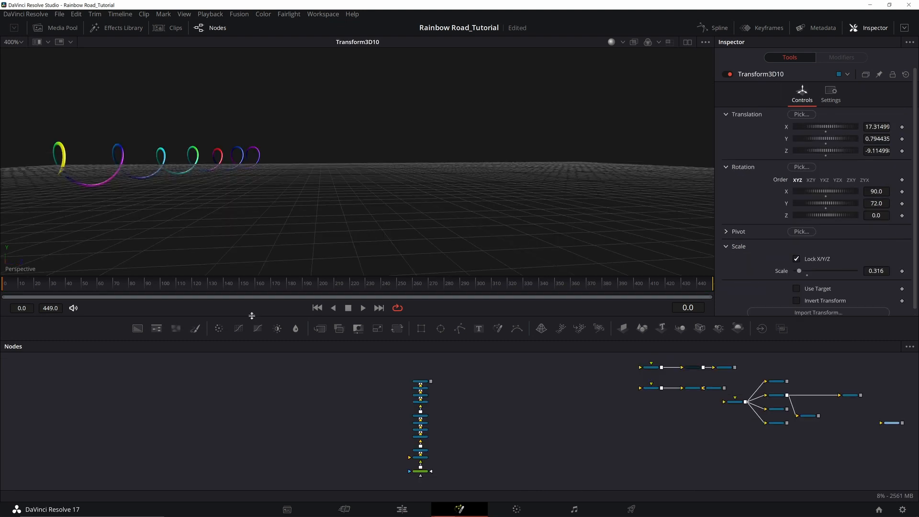
- View the output of each stacked bender node in turn, from Bender3D2 up to the last one before Transform3D10
scroll(454, 466, up, 5)
drag(421, 468, 444, 151)
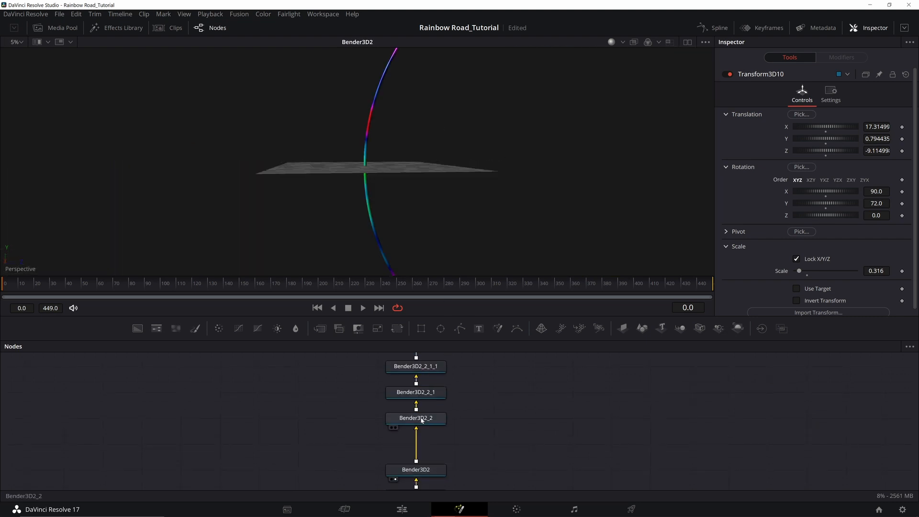
drag(419, 416, 406, 207)
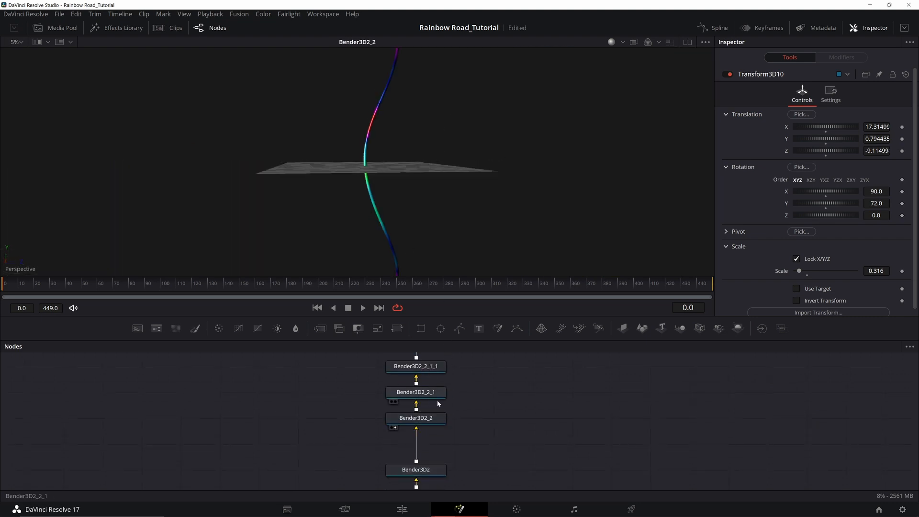
drag(432, 396, 424, 273)
drag(422, 366, 425, 213)
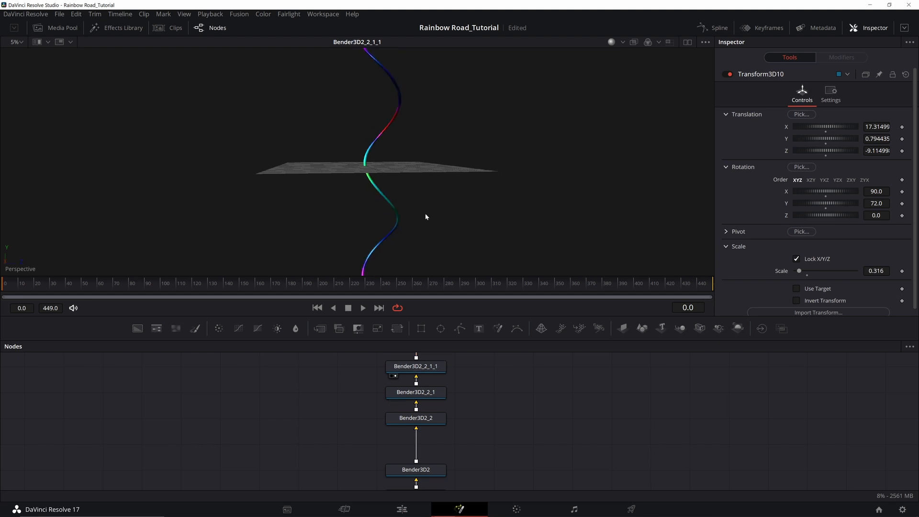
drag(458, 380, 457, 455)
drag(421, 416, 426, 216)
drag(418, 365, 431, 196)
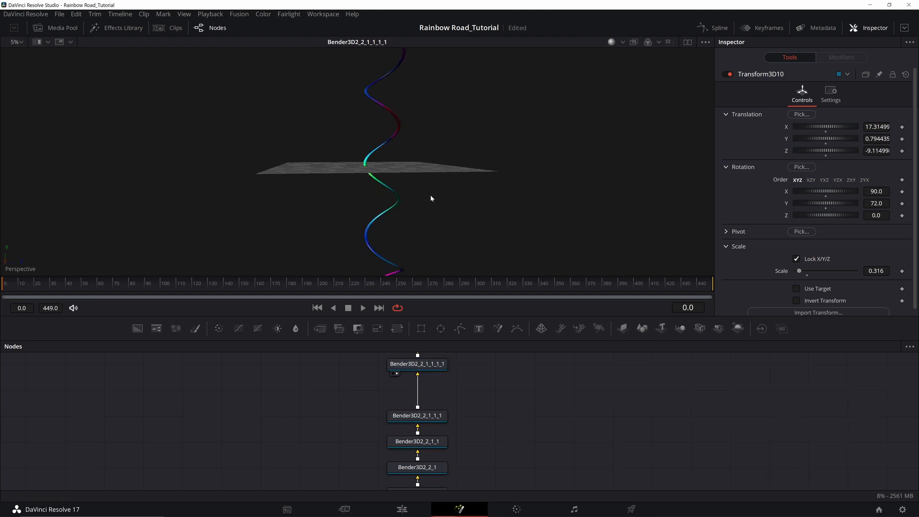
drag(490, 365, 490, 416)
drag(413, 414, 426, 145)
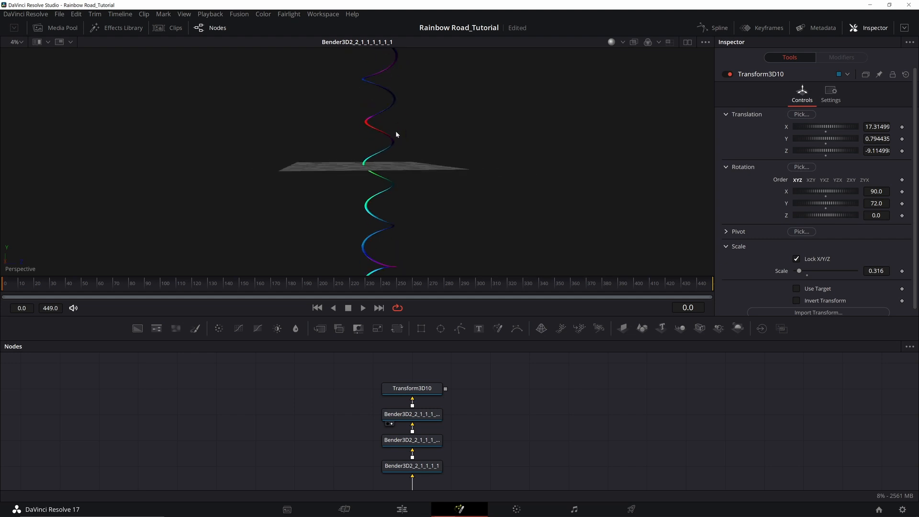
- Examine the full rainbow spiral from several angles
drag(388, 194, 360, 118)
scroll(419, 214, up, 2)
drag(419, 214, 433, 312)
- Inspect the three benders and Shape3D6_1 feeding Transform3D9, and preview the shape's animation up to frame 247
scroll(480, 391, down, 3)
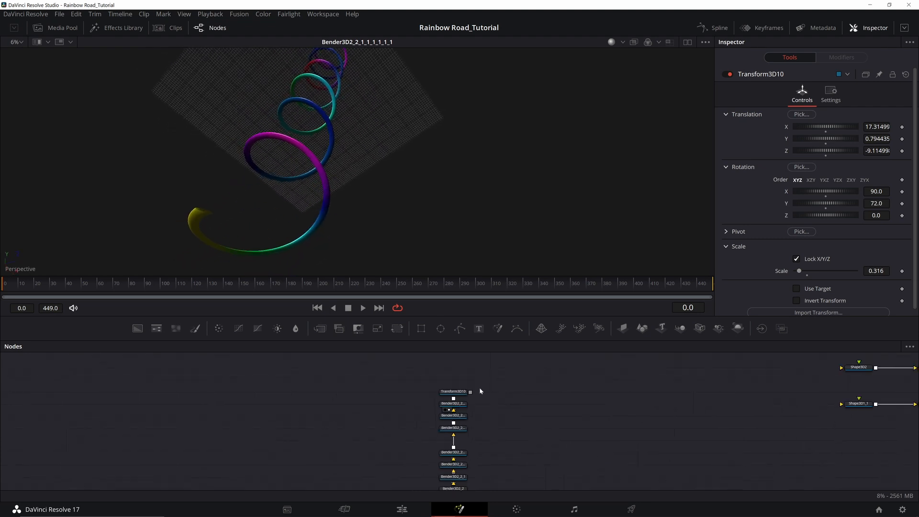
scroll(481, 418, down, 4)
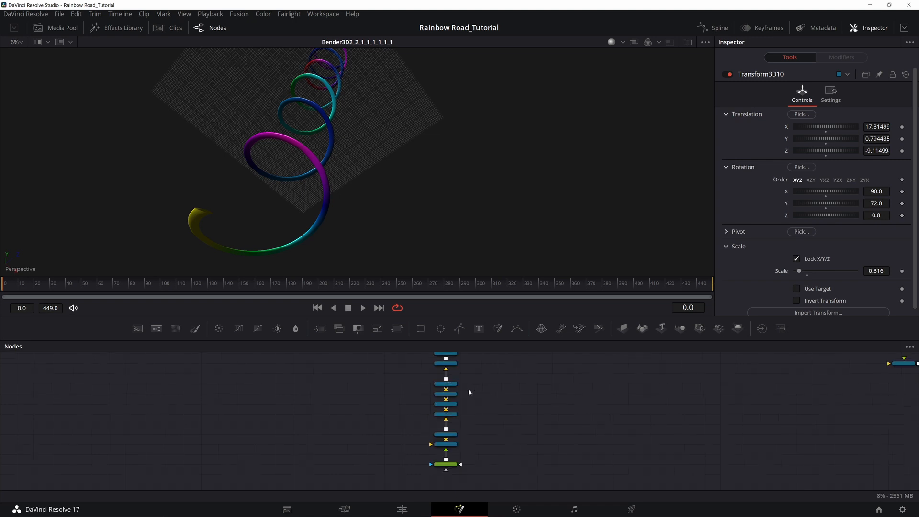
drag(474, 381, 472, 412)
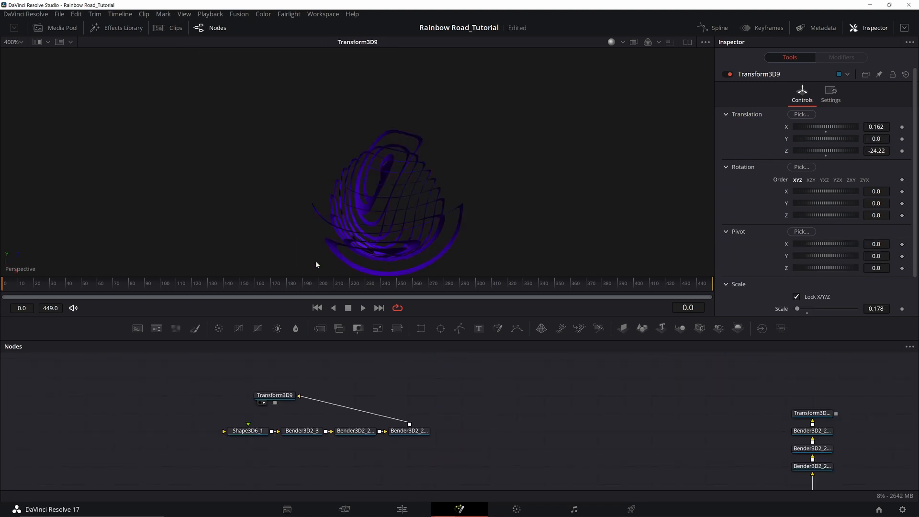
click(297, 431)
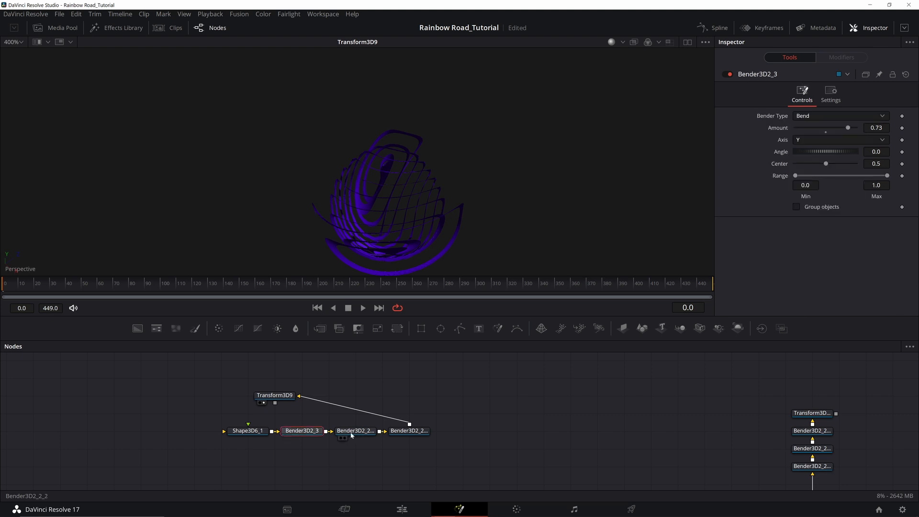
click(352, 432)
click(409, 431)
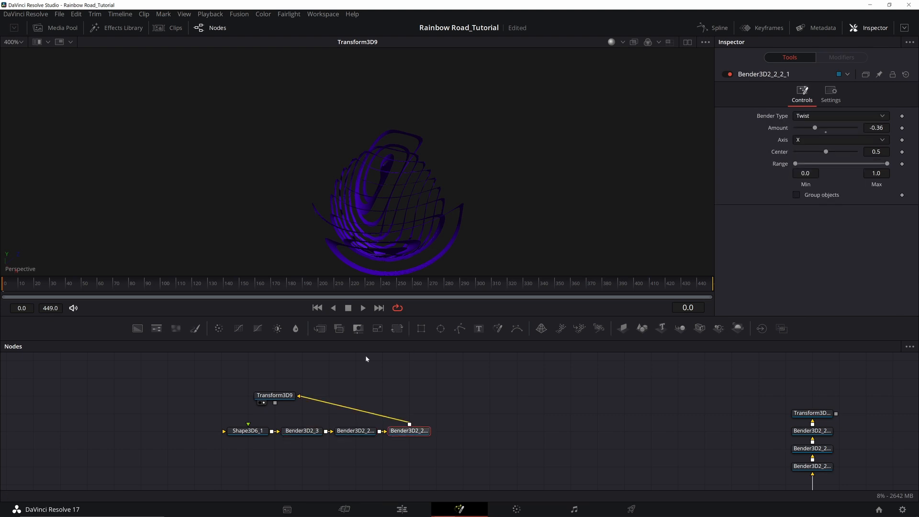
click(257, 433)
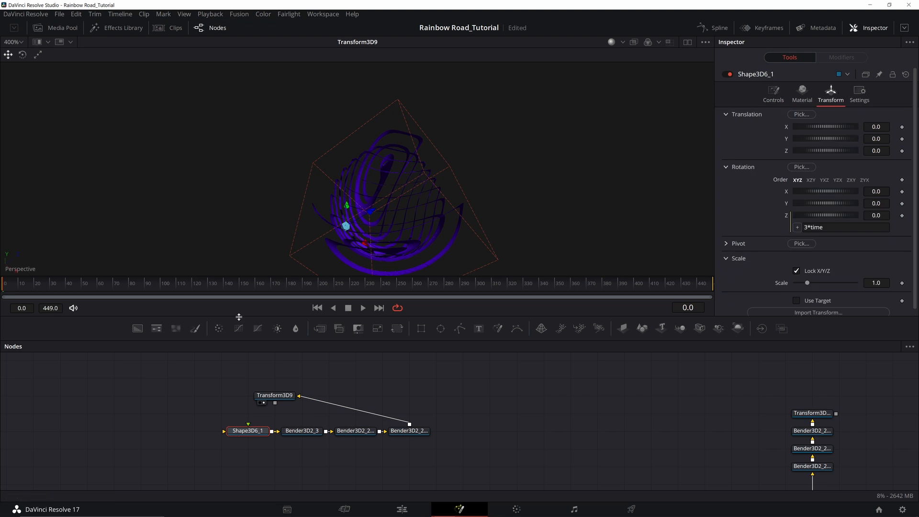
drag(90, 280, 397, 293)
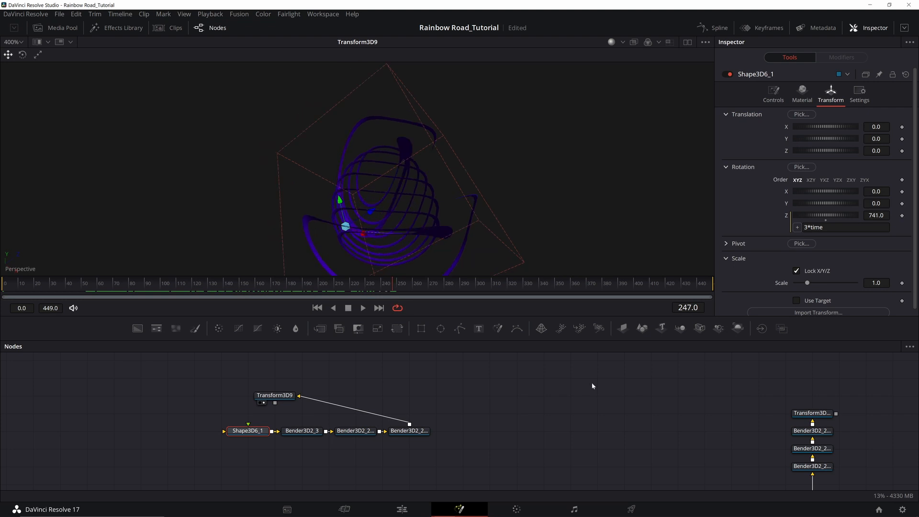
- Add a Replicate3D node above the bender examples and show it in the viewer
drag(629, 402, 260, 341)
scroll(554, 407, down, 5)
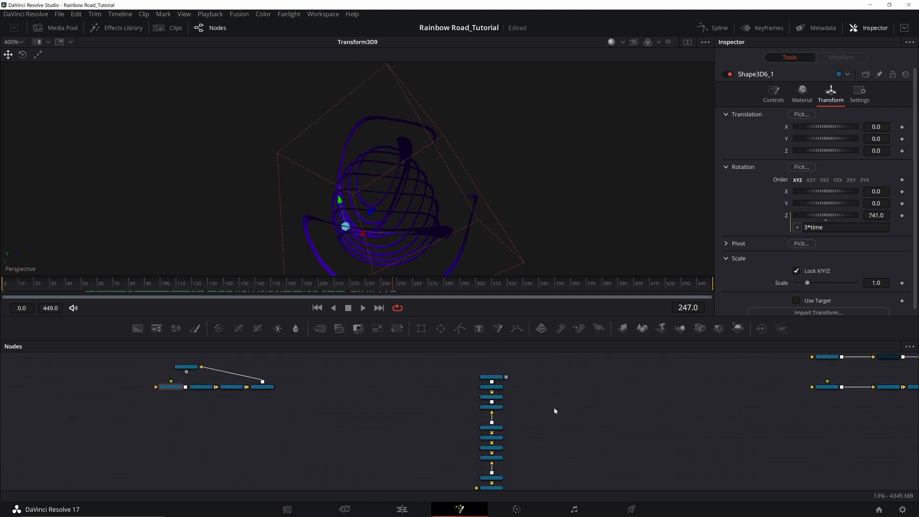
scroll(436, 431, up, 3)
drag(440, 399, 310, 480)
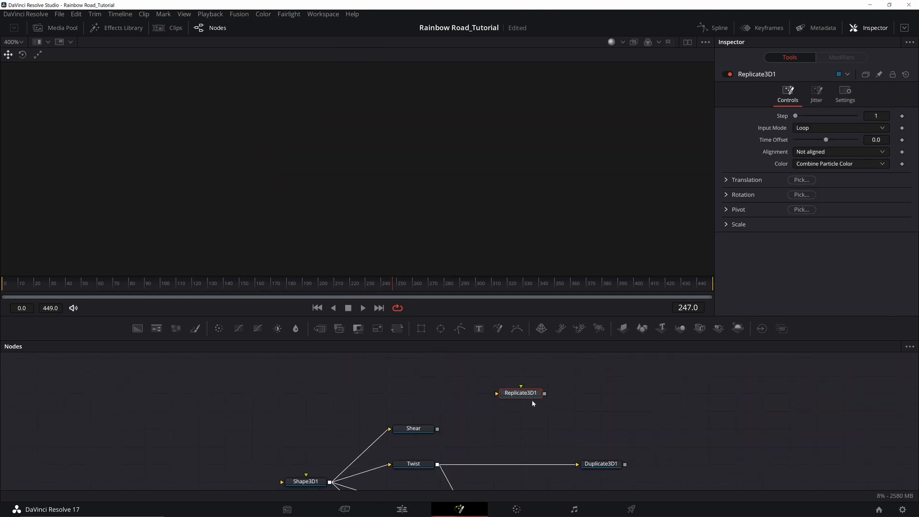
key(1)
- Add two copies of the cube shape, placing one before Replicate3D1 and the other directly above it
drag(475, 410, 532, 387)
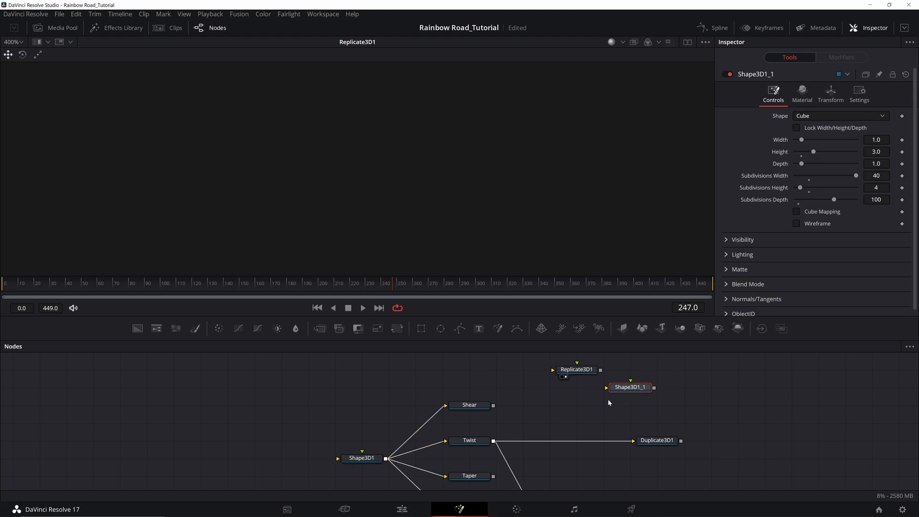
drag(609, 402, 507, 475)
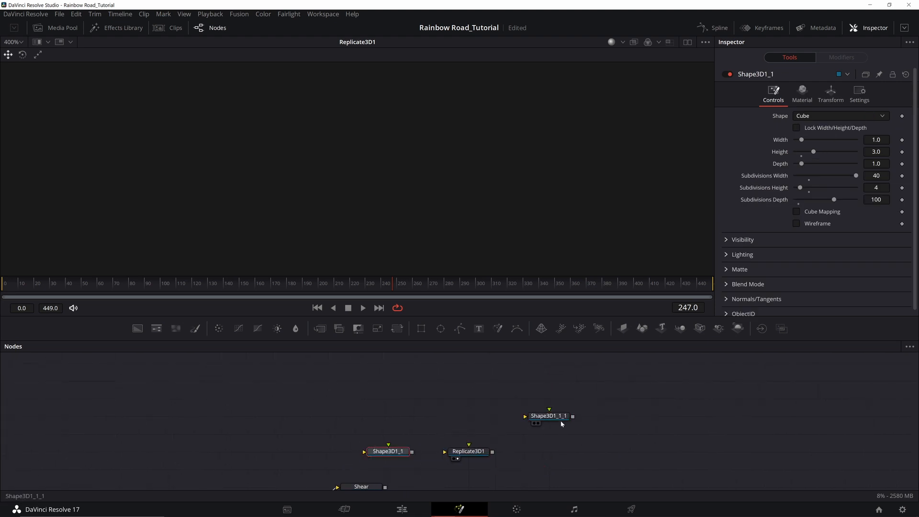
drag(549, 416, 469, 416)
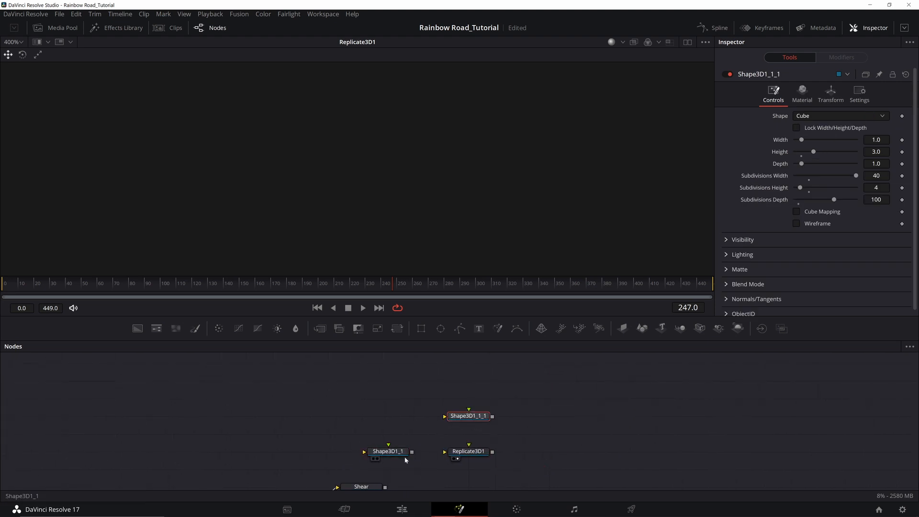
- Change Shape3D1_1_1 to a sphere with base and height subdivisions of 100, and view it
click(373, 458)
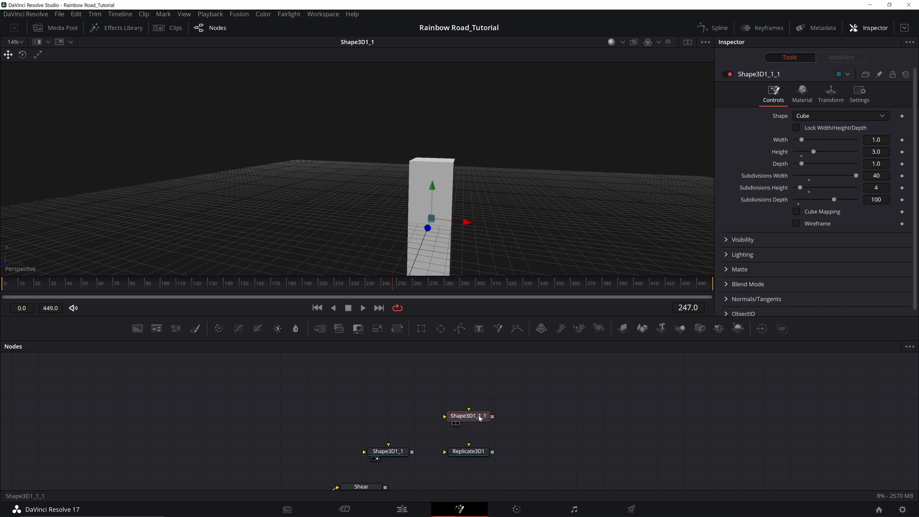
key(1)
click(832, 114)
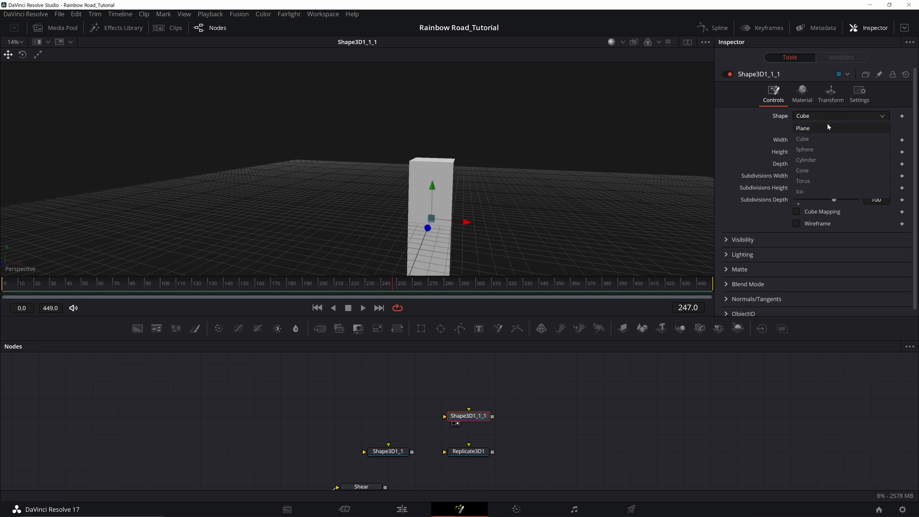
click(814, 150)
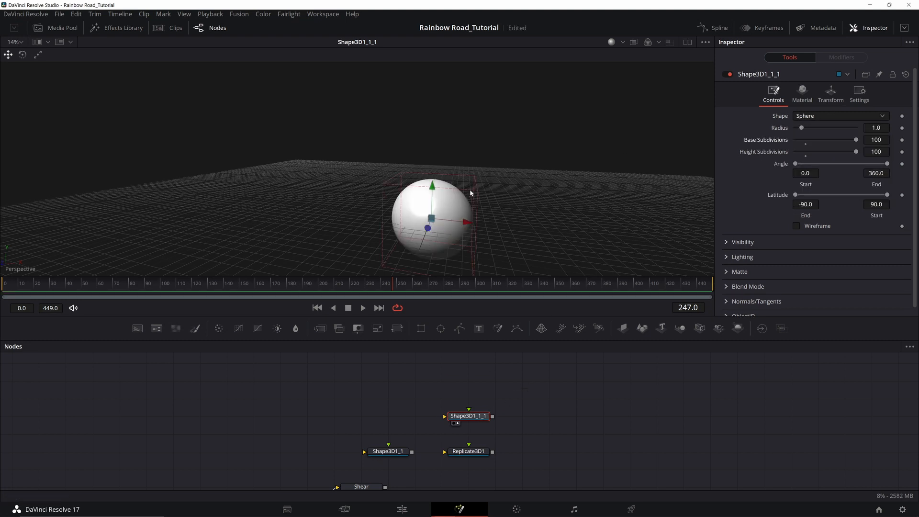
scroll(470, 188, down, 3)
- Show the Shape3D1_1 cube in the viewer and enable its wireframe to examine the subdivisions
key(1)
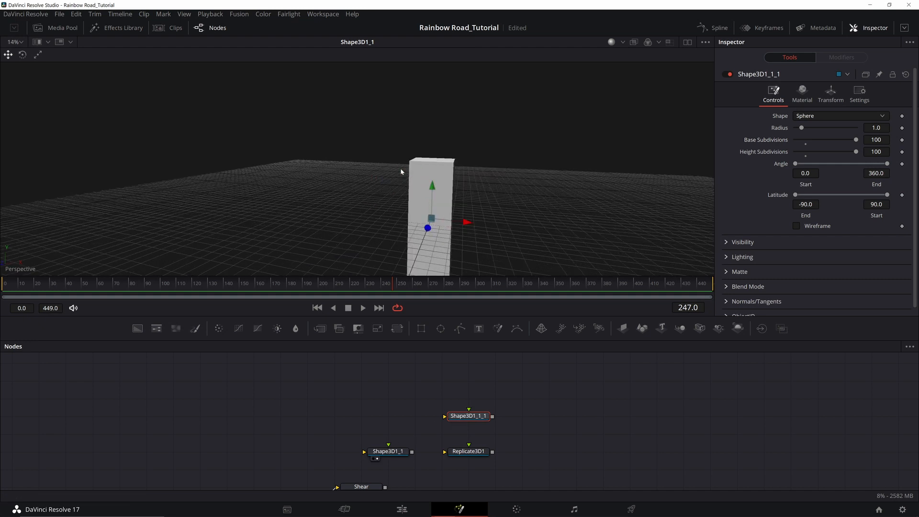
scroll(485, 177, up, 3)
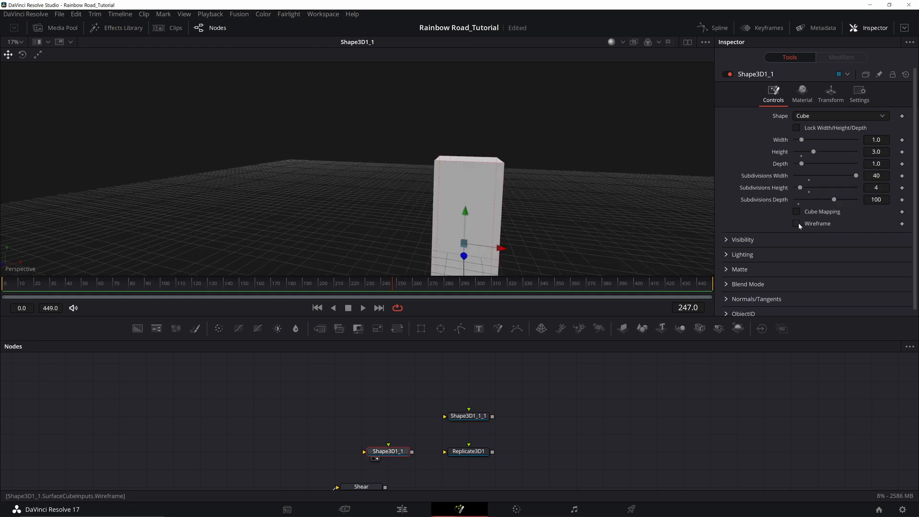
click(796, 224)
scroll(484, 199, up, 2)
scroll(490, 199, down, 1)
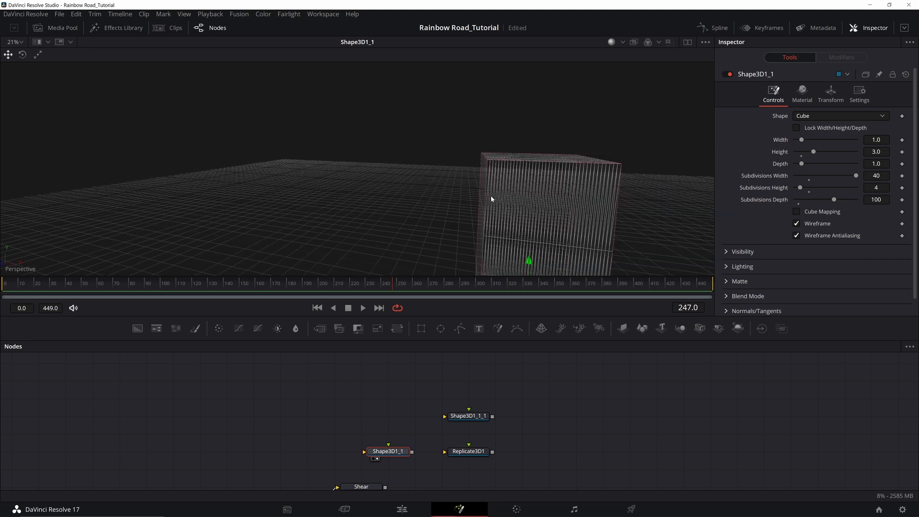
- Reduce the Shape3D1_1 cube's width, height and depth subdivisions to 1 each, checking the wireframe in the viewer
drag(492, 199, 488, 167)
drag(857, 177, 790, 187)
scroll(408, 205, down, 3)
drag(409, 205, 433, 201)
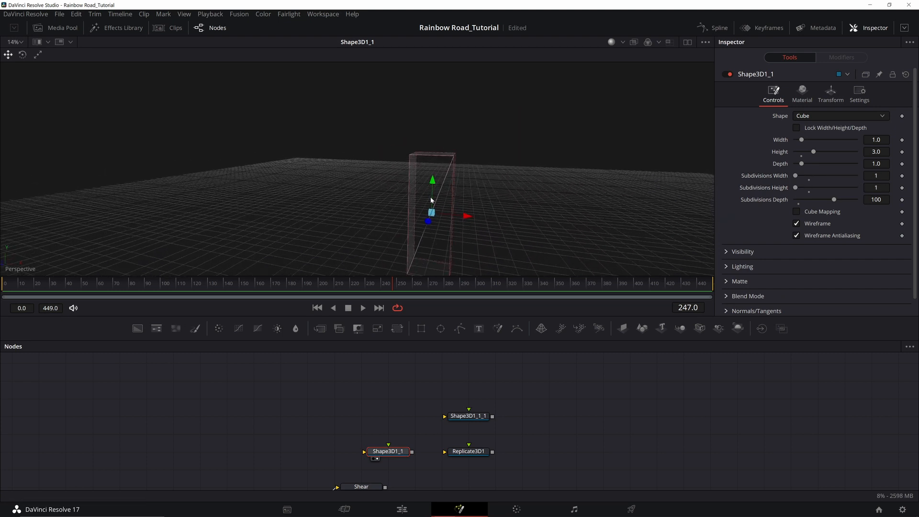
scroll(466, 194, up, 3)
drag(618, 154, 598, 164)
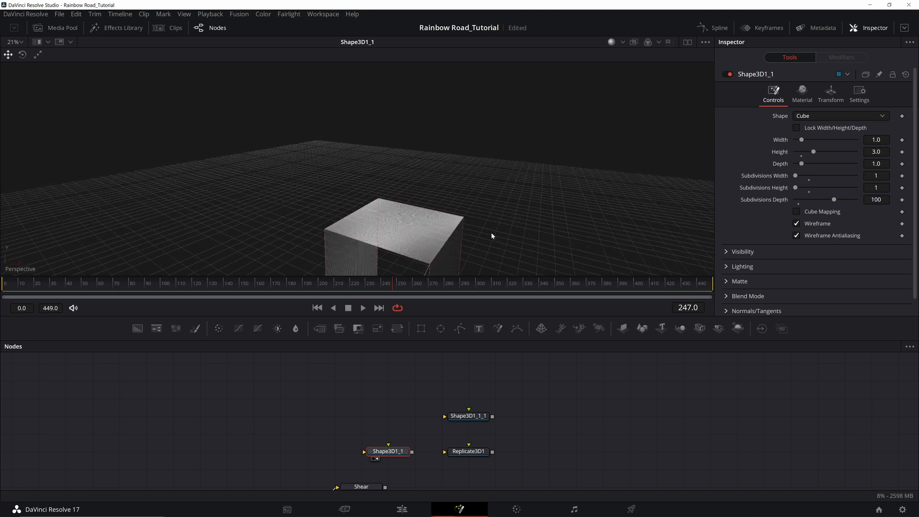
scroll(492, 236, down, 2)
drag(491, 236, 506, 206)
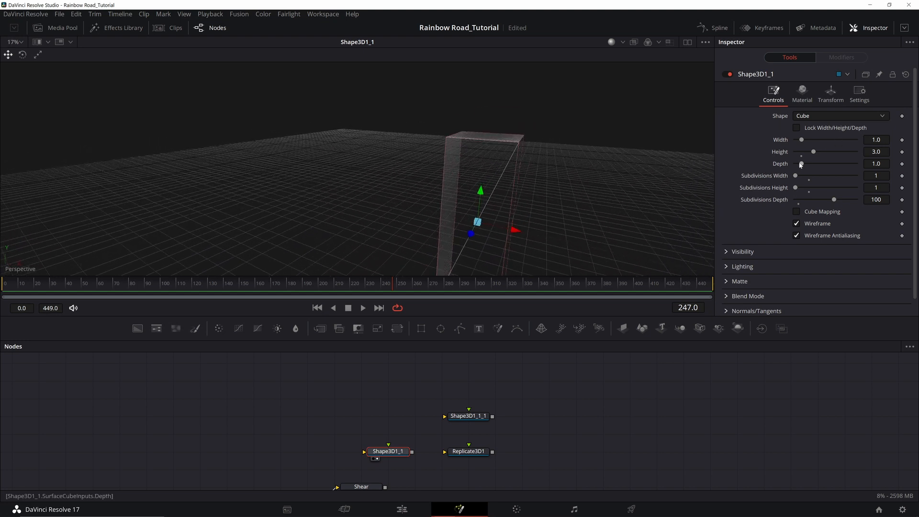
drag(834, 200, 723, 201)
scroll(513, 142, down, 1)
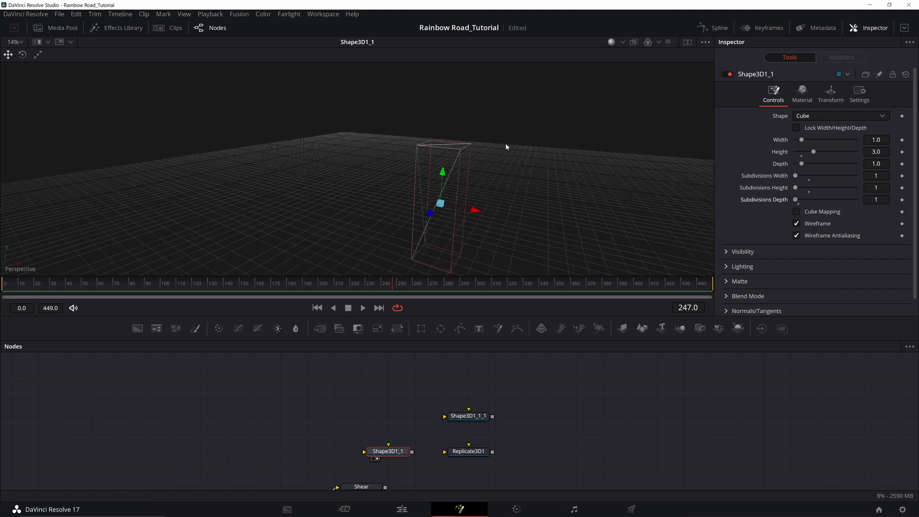
scroll(506, 147, up, 1)
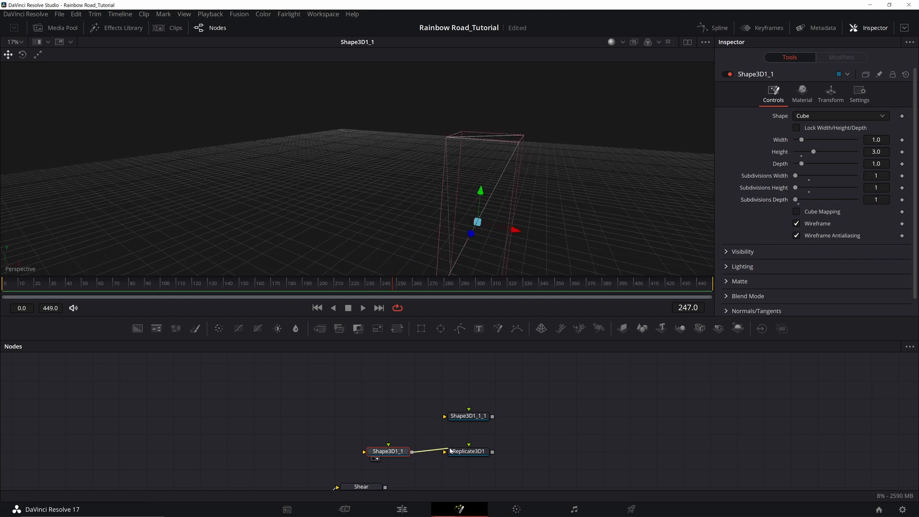
- Connect Shape3D1_1 as Replicate3D1's destination and the Shape3D1_1_1 sphere as its input, with Replicate3D1 in the viewer
drag(412, 451, 445, 451)
drag(495, 415, 471, 449)
click(478, 449)
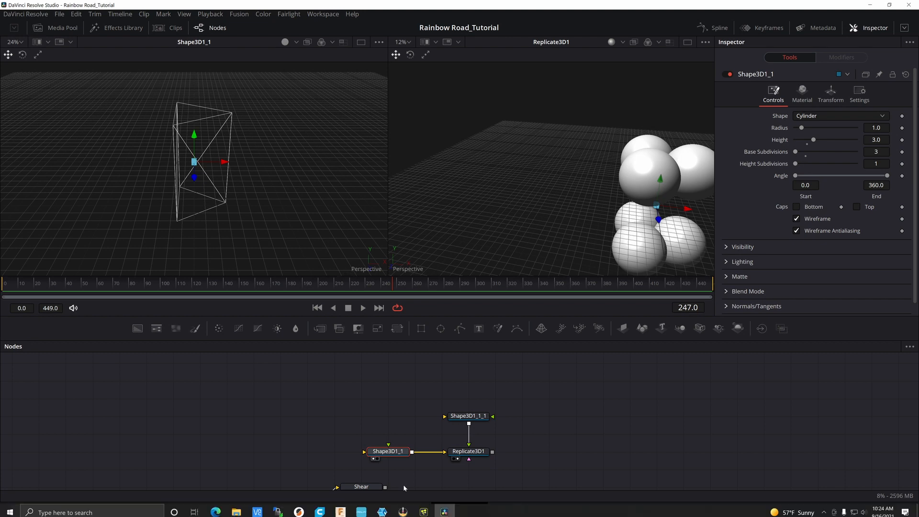
- Change Shape3D1_1 to a torus with its start angle at 0 and its section at 0.236
click(814, 119)
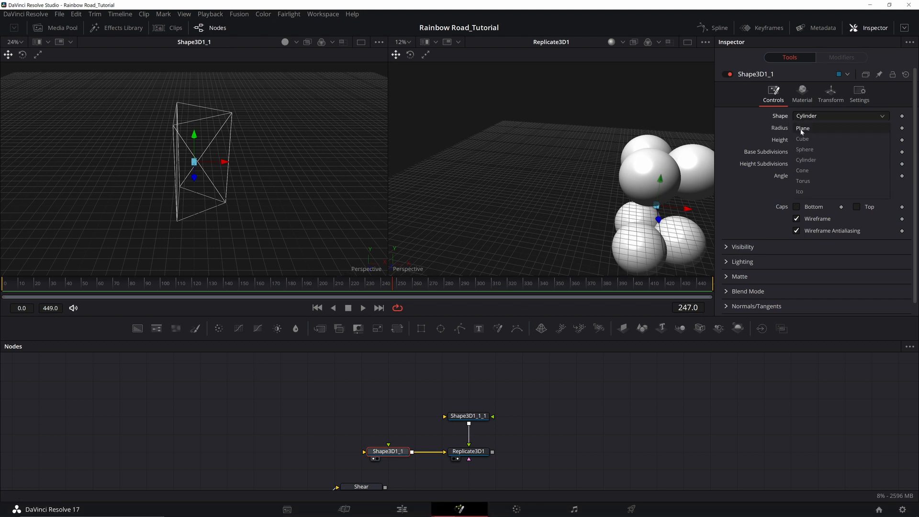
click(823, 178)
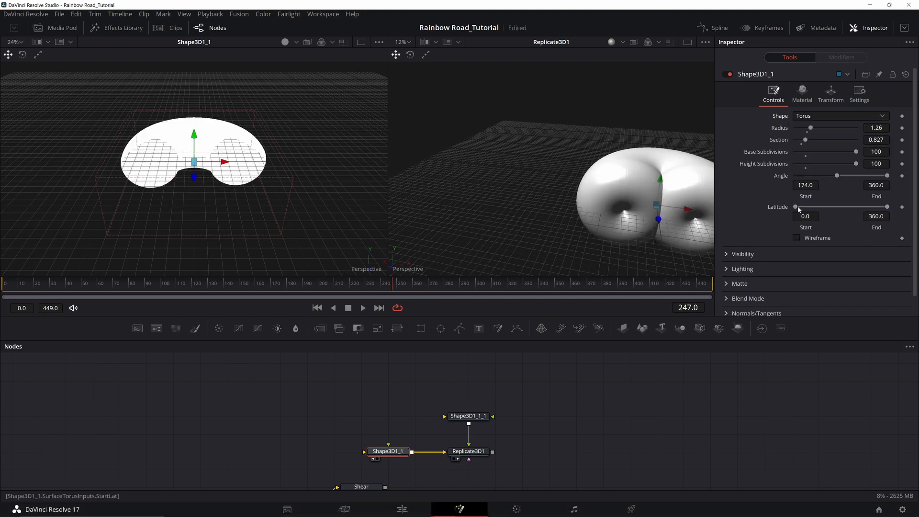
drag(837, 176, 795, 175)
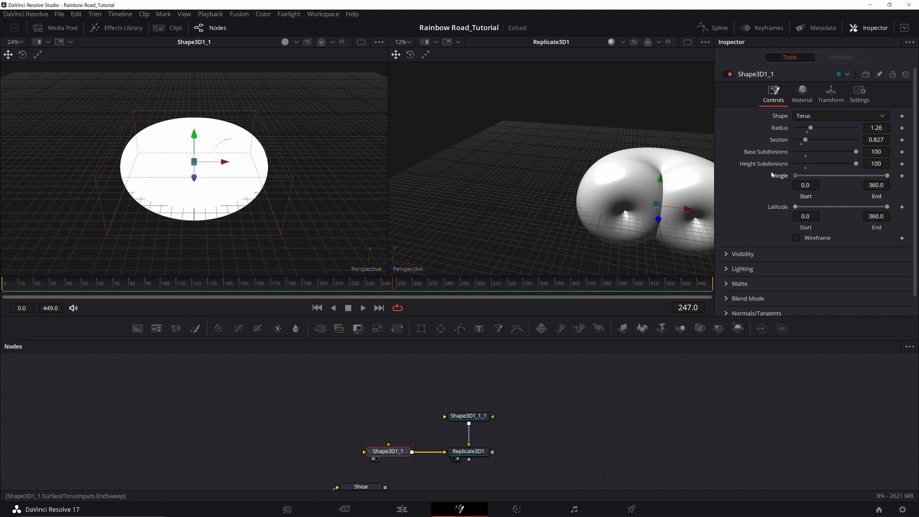
drag(806, 140, 798, 140)
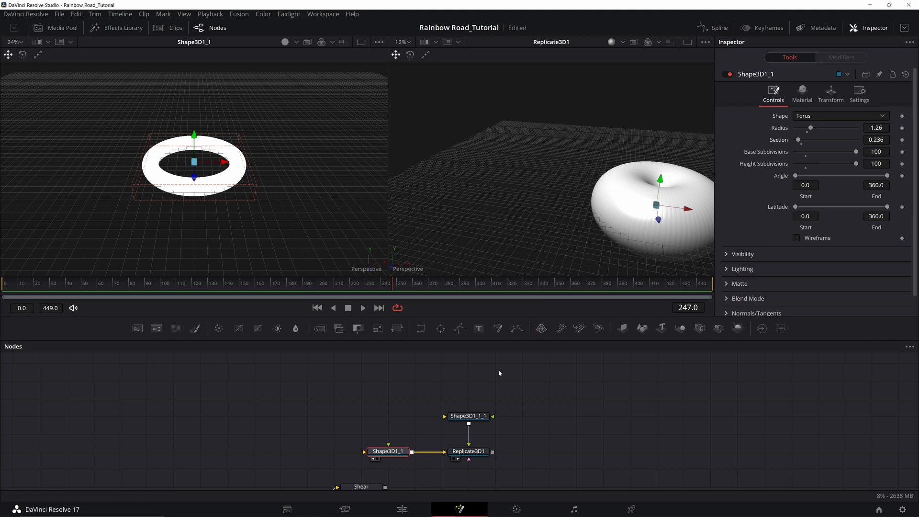
- Scale the Shape3D1_1_1 sphere down to 0.04 and show the Replicate3D1 result in the viewer
click(474, 417)
key(2)
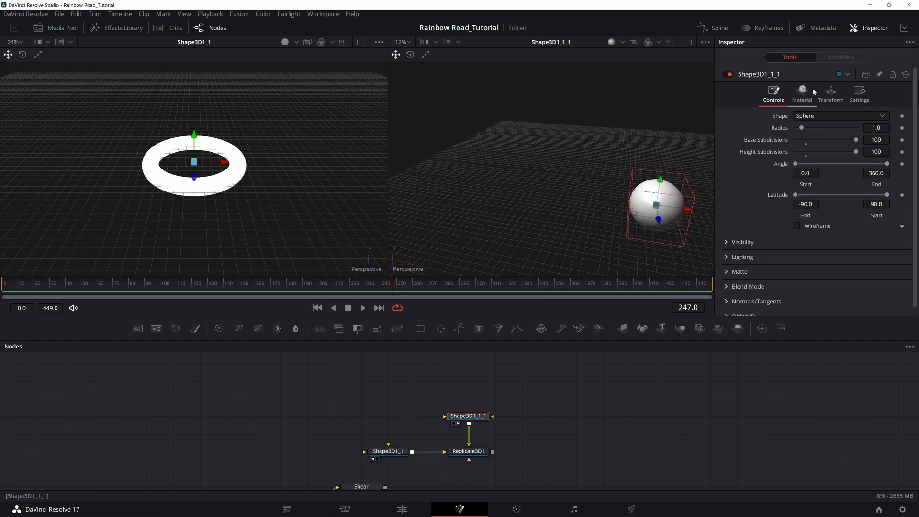
click(832, 95)
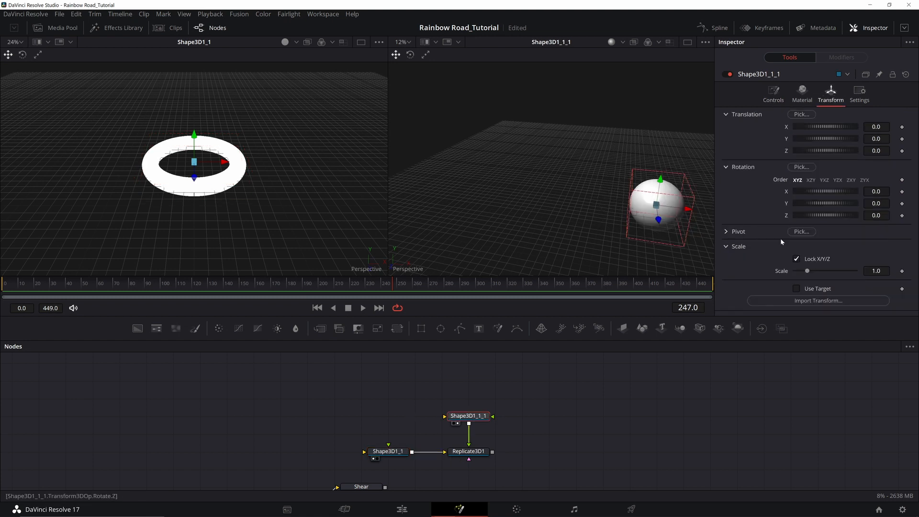
drag(807, 271, 797, 271)
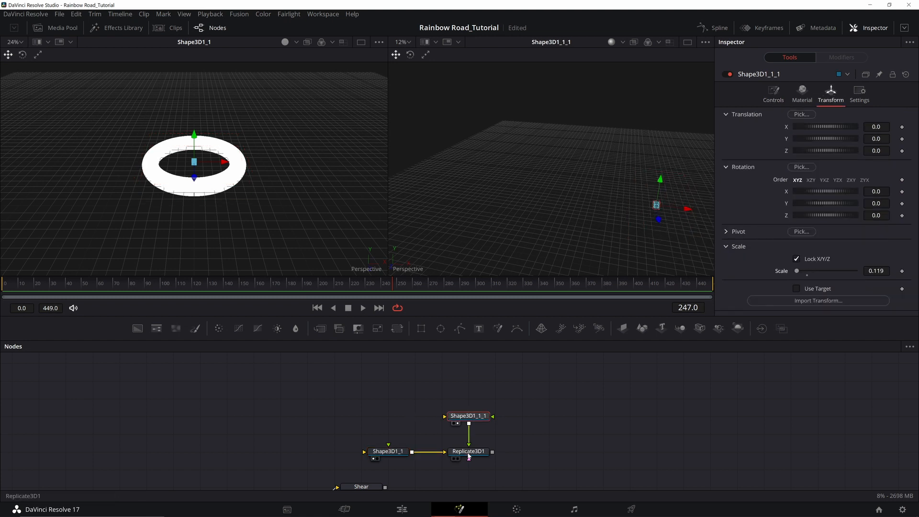
drag(469, 453, 486, 270)
drag(487, 223, 486, 223)
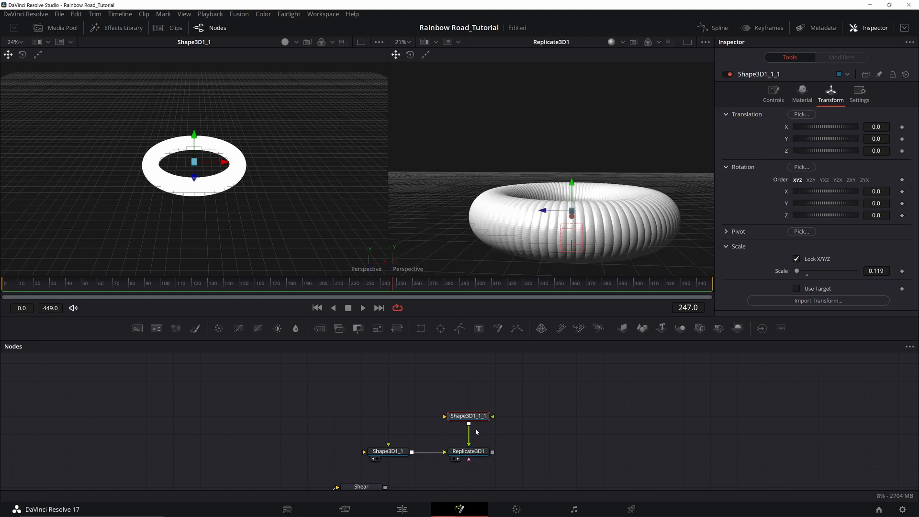
click(774, 93)
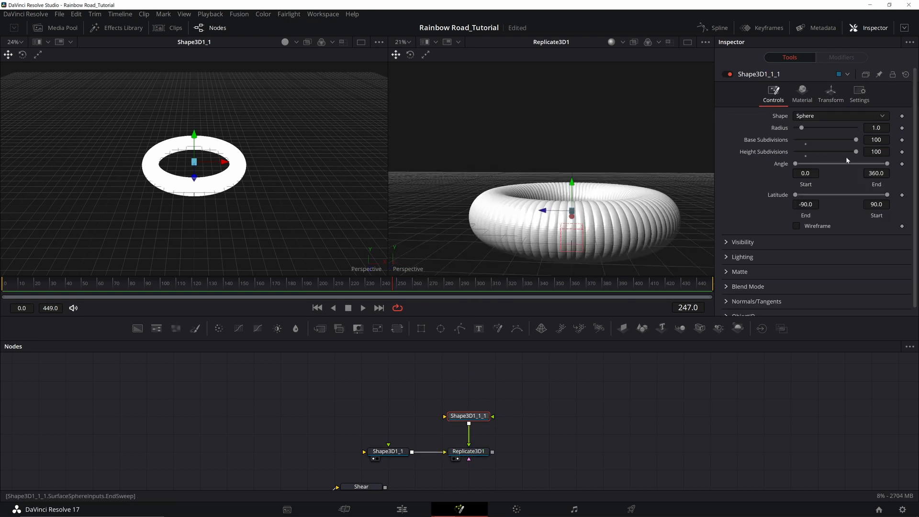
click(831, 93)
drag(807, 271, 796, 272)
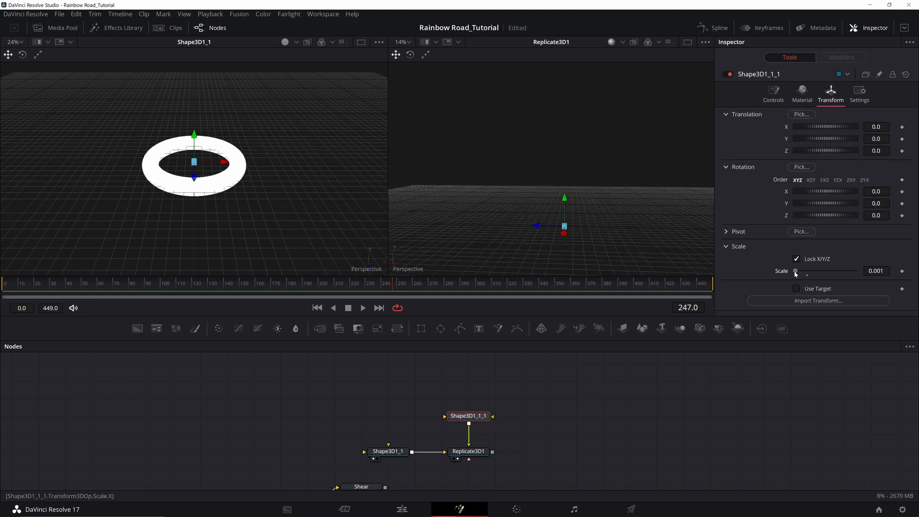
scroll(560, 201, up, 1)
mouse_move(572, 249)
mouse_down()
mouse_move(573, 226)
mouse_move(567, 259)
mouse_up()
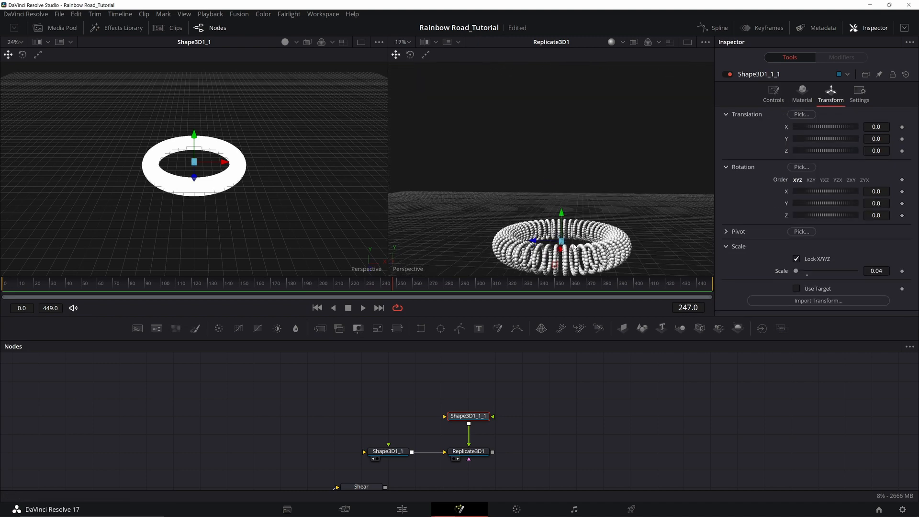
- Review the torus's angle and latitude ranges, the sphere's transform and the Replicate3D1 node
click(388, 451)
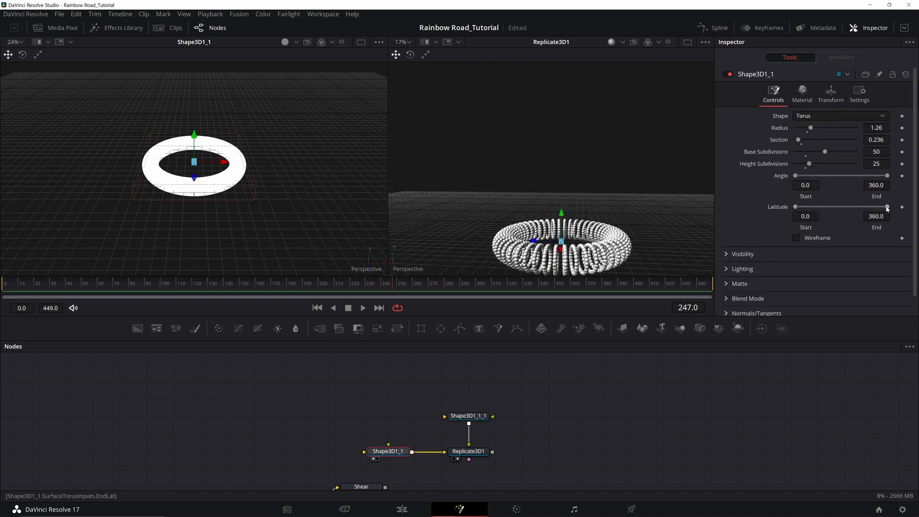
mouse_move(886, 207)
mouse_down()
mouse_move(872, 209)
mouse_move(888, 207)
mouse_up()
mouse_move(887, 175)
mouse_down()
mouse_move(868, 176)
mouse_move(888, 175)
mouse_up()
click(481, 416)
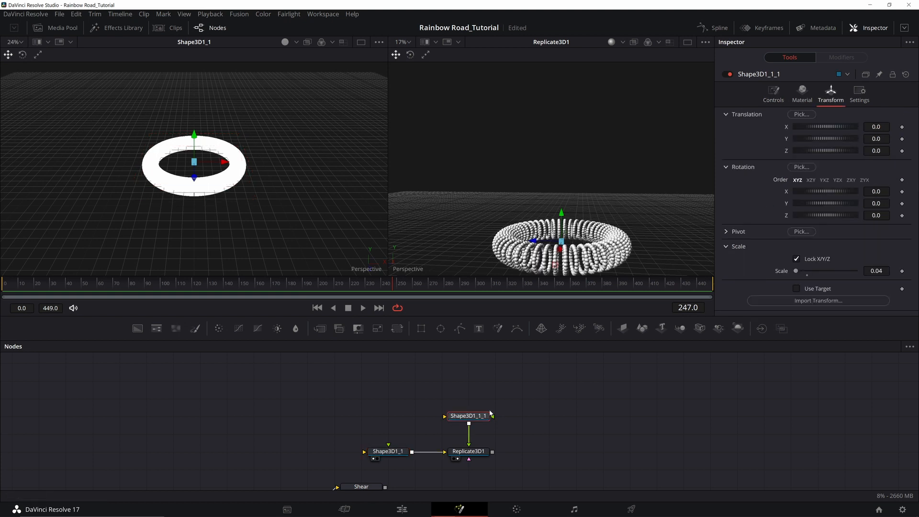
click(469, 451)
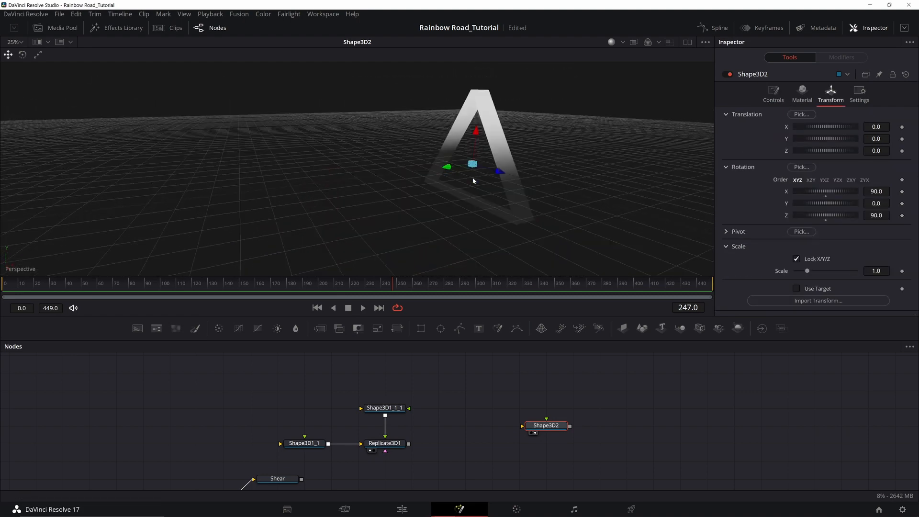
- Inspect the triangular Shape3D2 frame and add a Duplicate3D node after it
drag(473, 181, 593, 159)
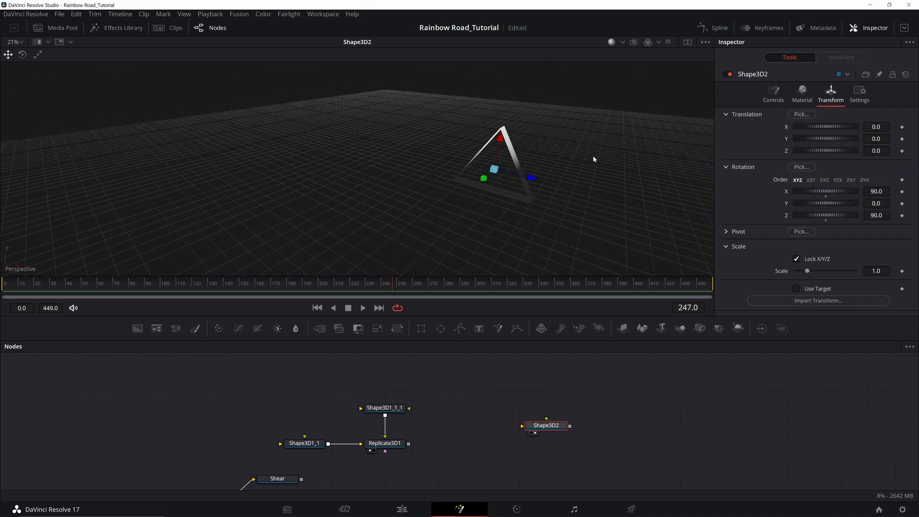
scroll(593, 159, up, 3)
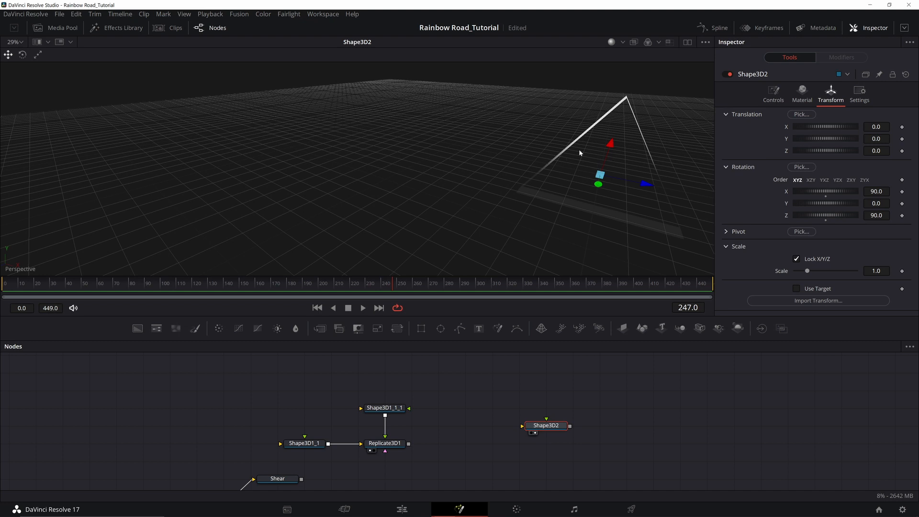
drag(622, 196, 593, 128)
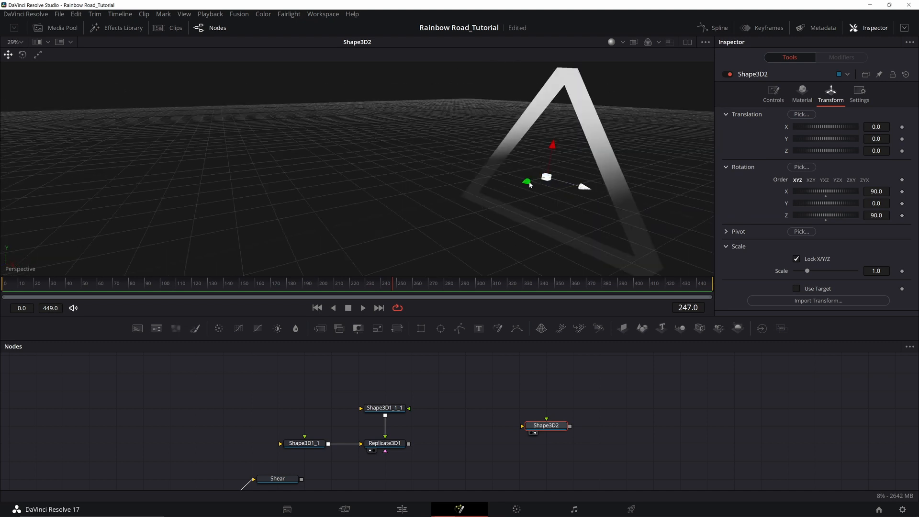
key(shift+space)
text(dup)
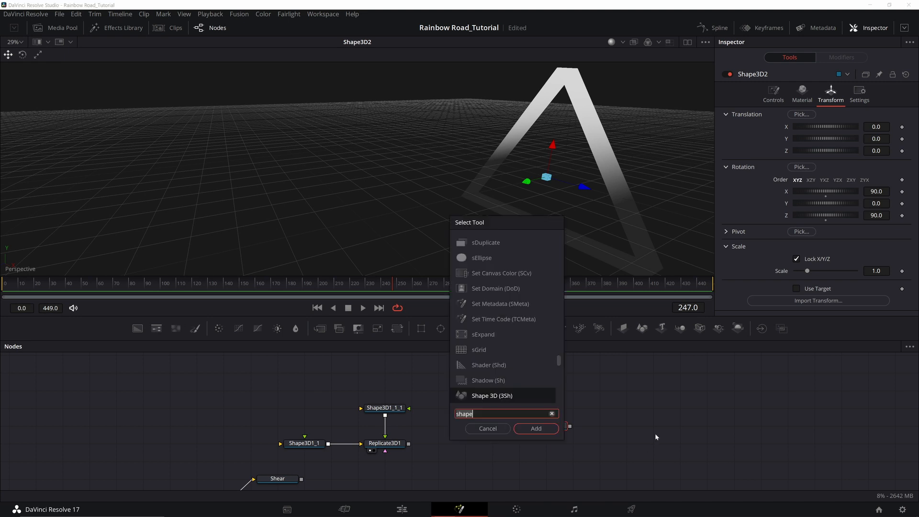
key(Return)
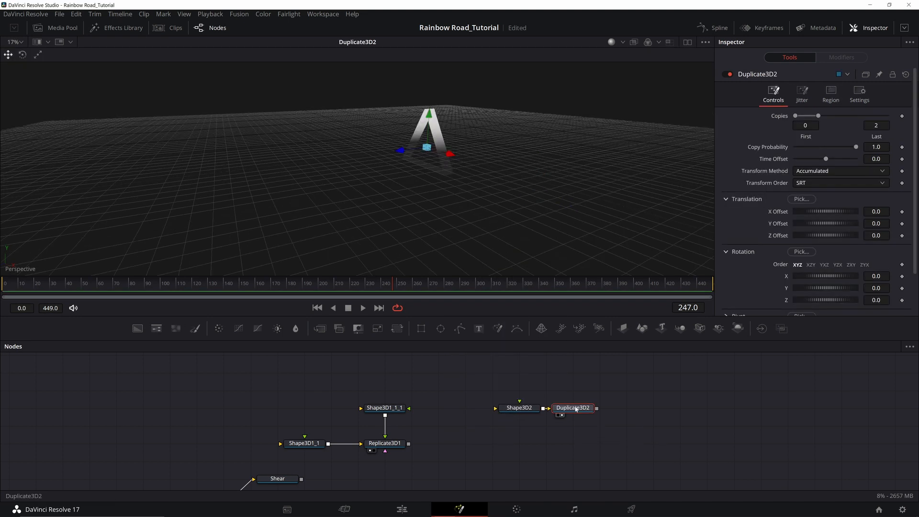
- Set Duplicate3D2's last copy to 50 and its scale to 0.99, and inspect the nested triangles
click(885, 126)
text(50)
key(Return)
scroll(835, 177, down, 2)
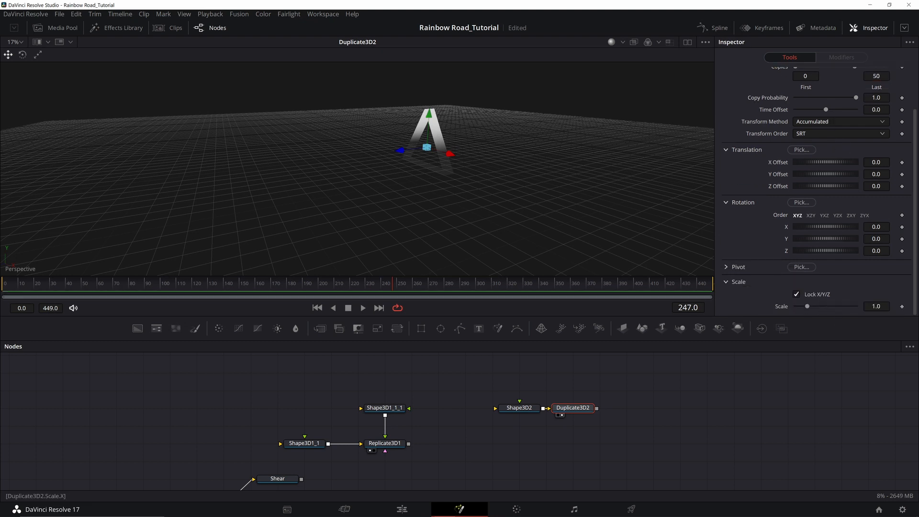
click(875, 306)
text(.99)
key(Tab)
scroll(449, 142, up, 3)
scroll(448, 142, up, 2)
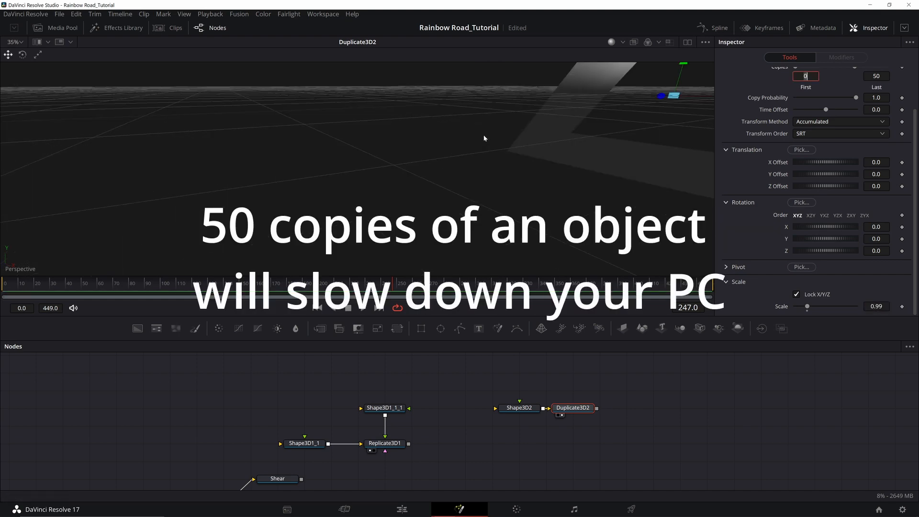
drag(483, 134, 555, 161)
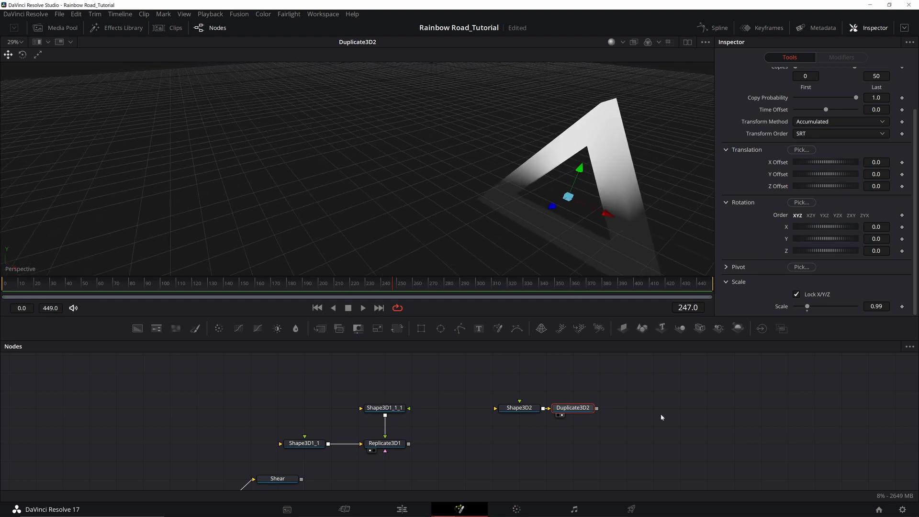
- Paste the rainbow-gradient FastNoise node and connect it to Shape3D2 as its material
key(ctrl+v)
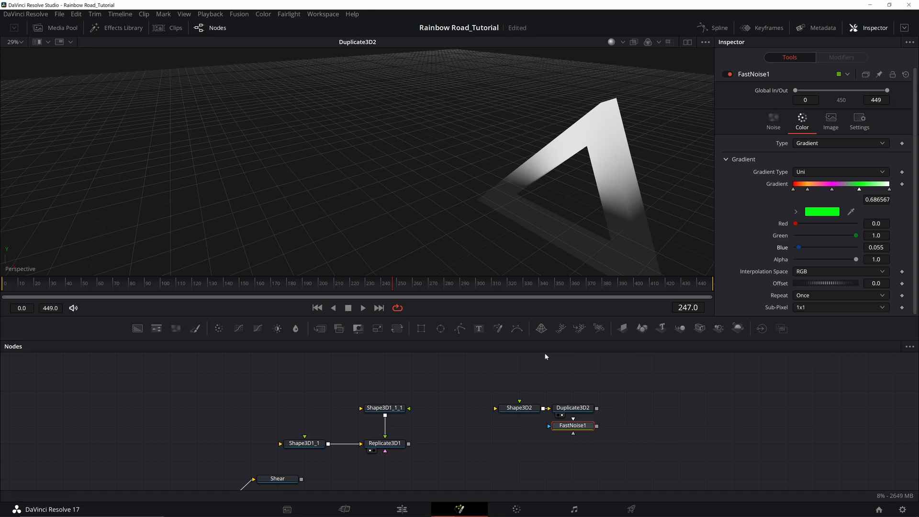
drag(578, 428, 496, 408)
drag(552, 218, 592, 140)
drag(615, 193, 608, 196)
click(642, 403)
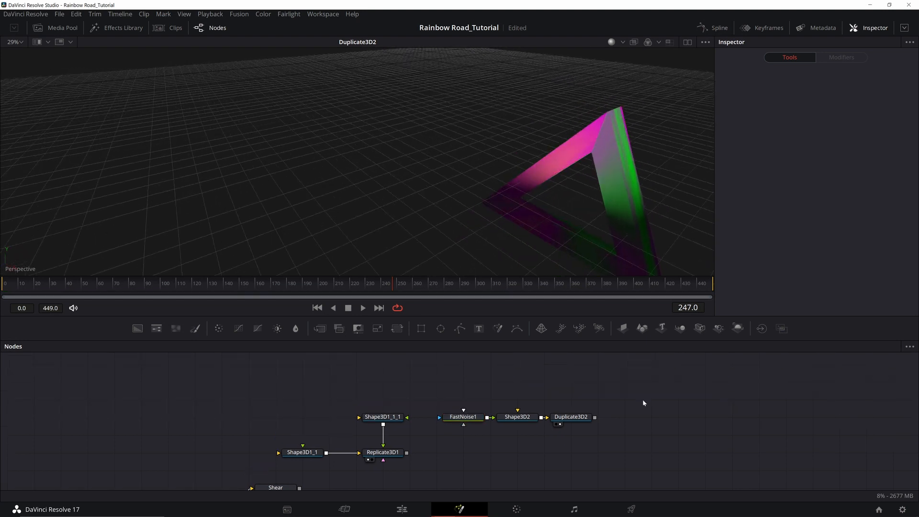
- Add another gradient FastNoise node beyond Duplicate3D2, mask it with a new Polygon node, and view it
click(137, 329)
click(459, 328)
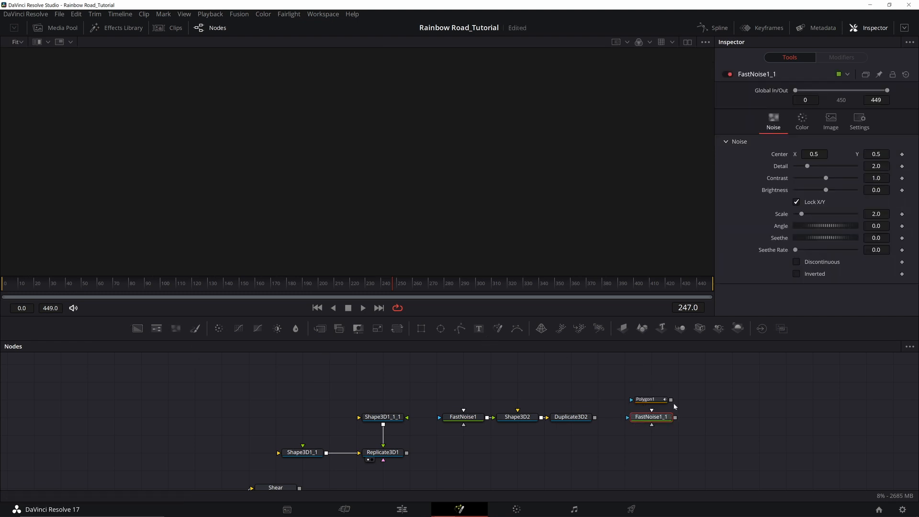
drag(671, 399, 652, 416)
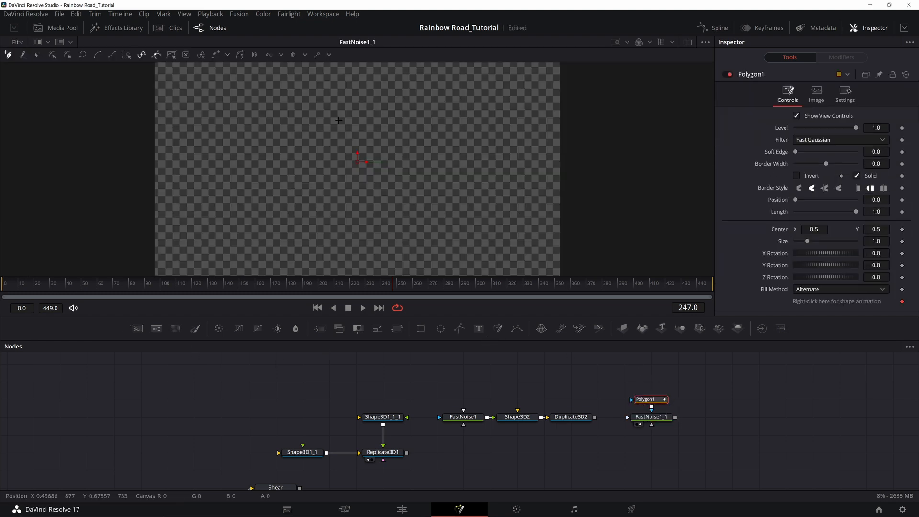
- Draw an open, inward-spiralling polygon path of nine points and increase its border width into a thick stroke
click(339, 120)
click(306, 175)
click(326, 199)
click(366, 199)
click(447, 165)
click(447, 140)
click(381, 136)
click(370, 154)
click(376, 163)
drag(824, 165, 836, 165)
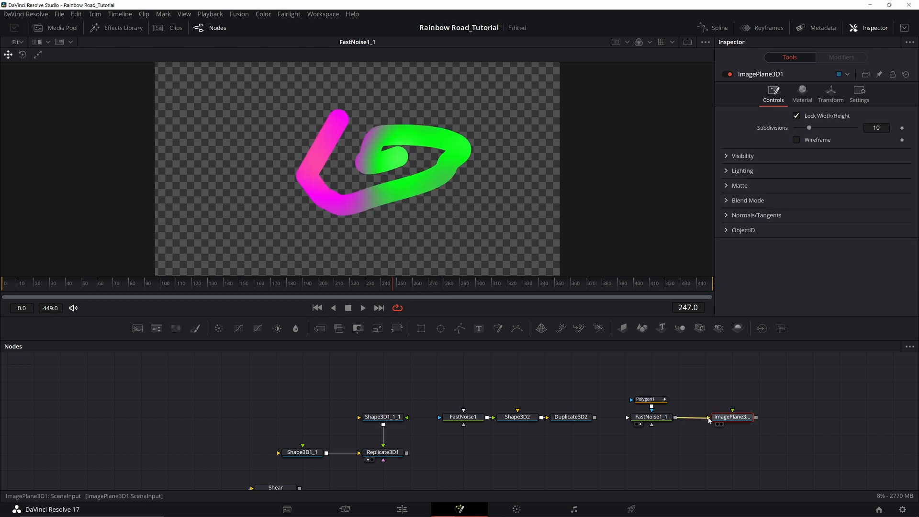
- Show the ImagePlane3D fed by FastNoise1_1 in the viewer and select the Duplicate3D2 node
drag(708, 417, 559, 208)
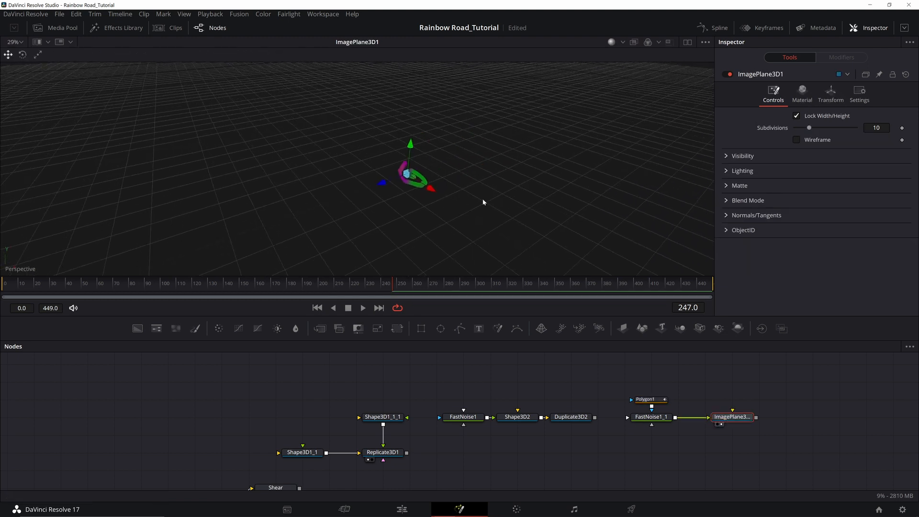
scroll(483, 201, up, 3)
click(571, 418)
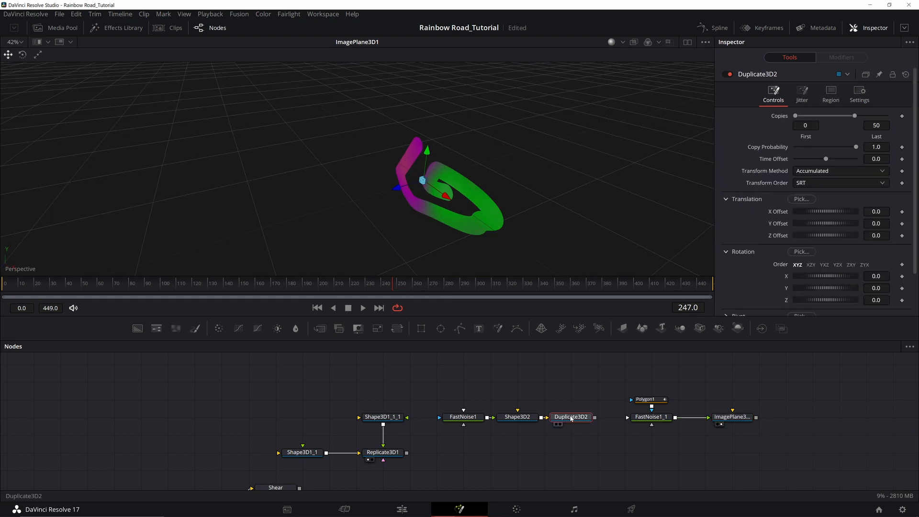
- Attach a copy of Duplicate3D2 after ImagePlane3D1 and show the copy in the viewer
key(ctrl+c)
key(ctrl+v)
scroll(820, 269, down, 3)
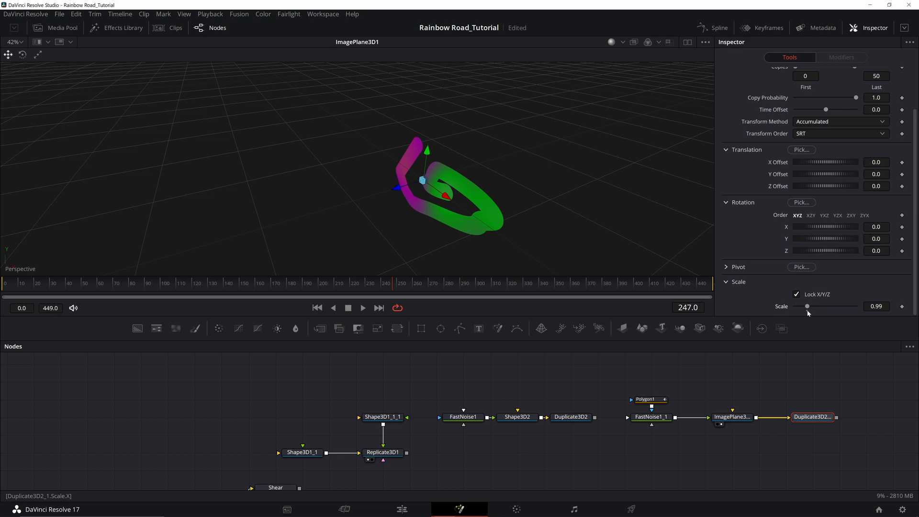
scroll(829, 231, up, 2)
key(2)
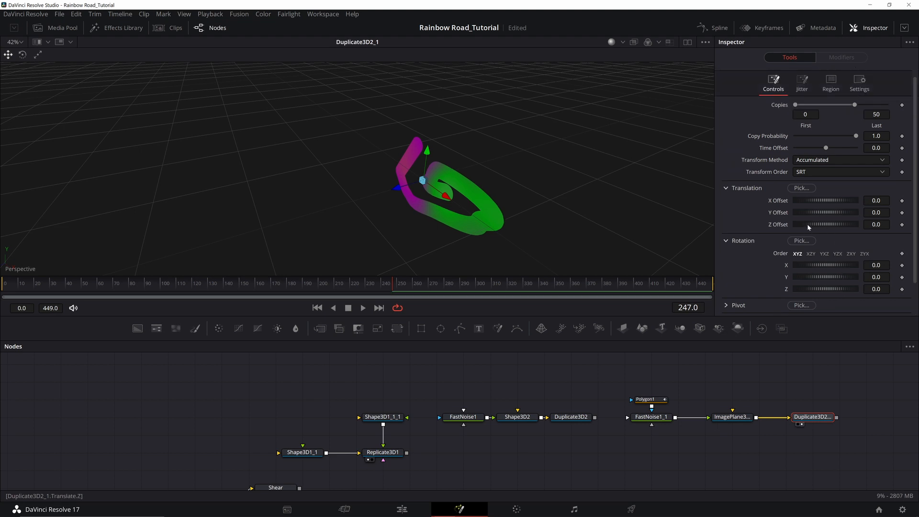
- Enter a Z offset for the duplicated image plane and inspect the extruded spiral from other angles
click(880, 224)
text(01)
key(Tab)
drag(493, 231, 426, 207)
drag(216, 197, 374, 199)
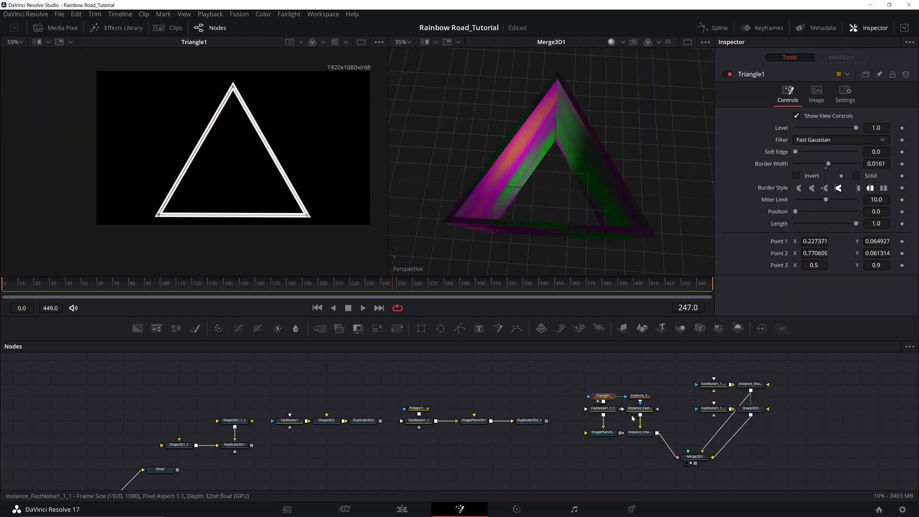
- Examine how the triangle-masked image planes and Shape3D3 combine in Merge3D1, viewing each part and the merged shape from several angles
drag(603, 432, 318, 167)
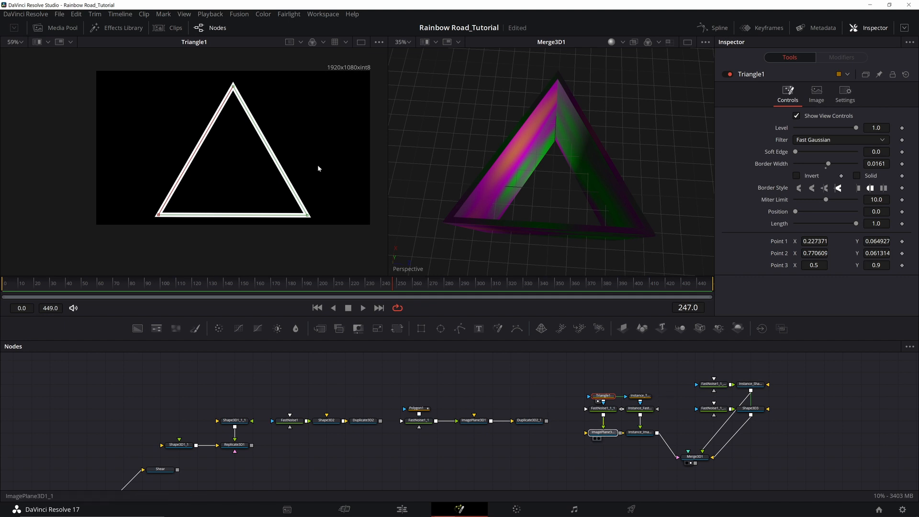
mouse_move(216, 158)
mouse_down()
mouse_move(197, 109)
mouse_move(209, 156)
mouse_up()
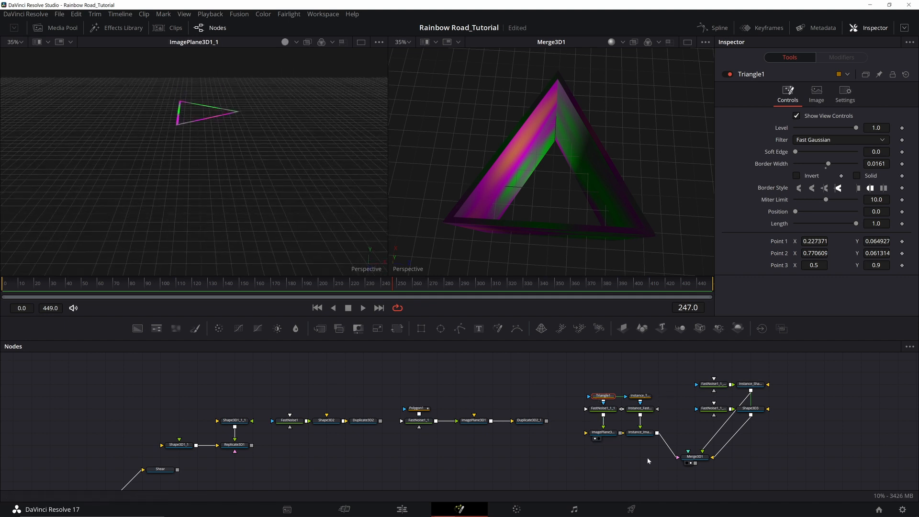
click(631, 439)
click(747, 390)
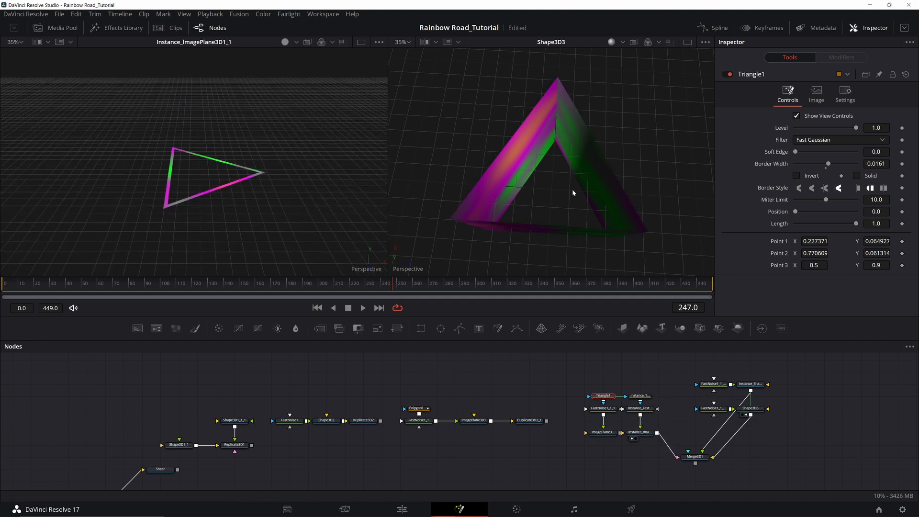
click(691, 463)
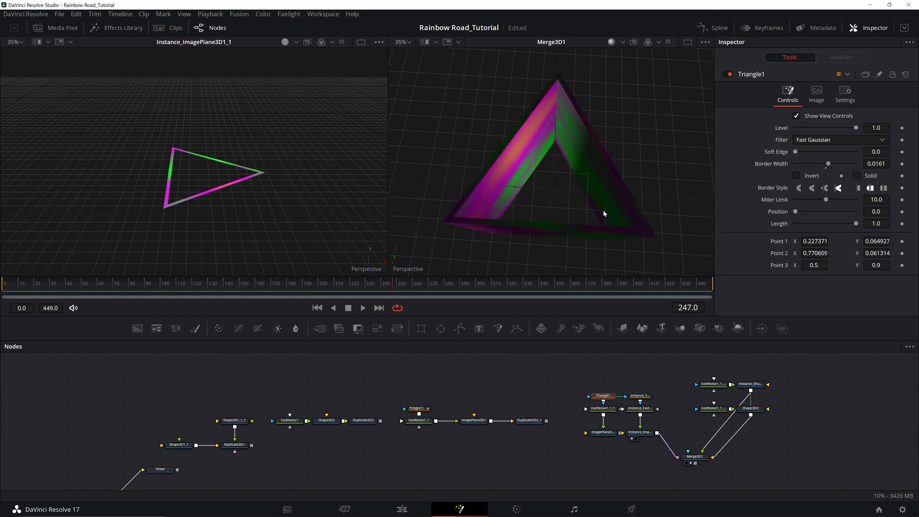
drag(604, 213, 552, 160)
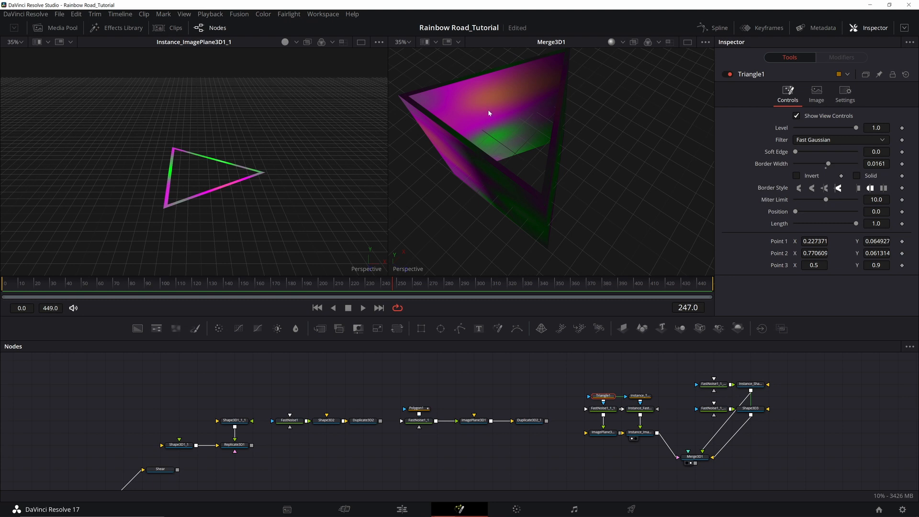
drag(439, 149, 556, 221)
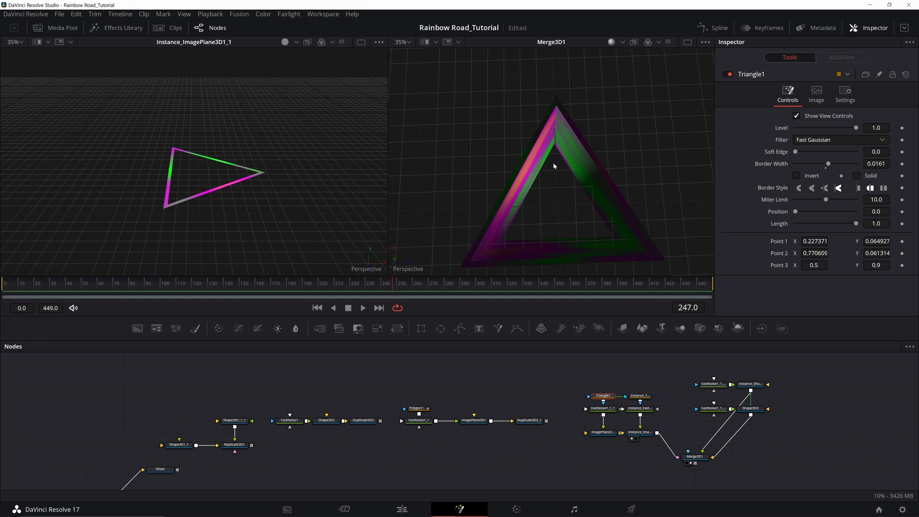
drag(553, 162, 546, 208)
scroll(581, 186, down, 3)
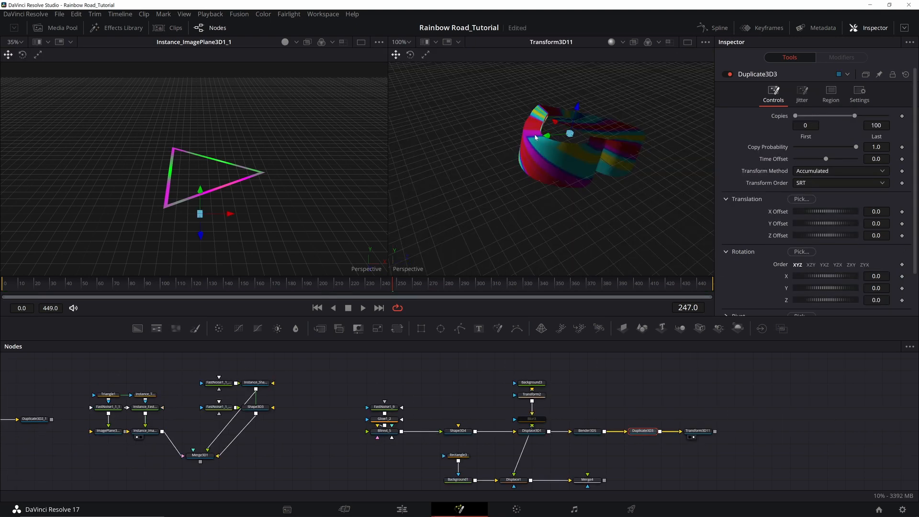
- Delete Duplicate3D3 from the rainbow heart's node chain, and undo the removal of Transform3D11
drag(494, 137, 526, 103)
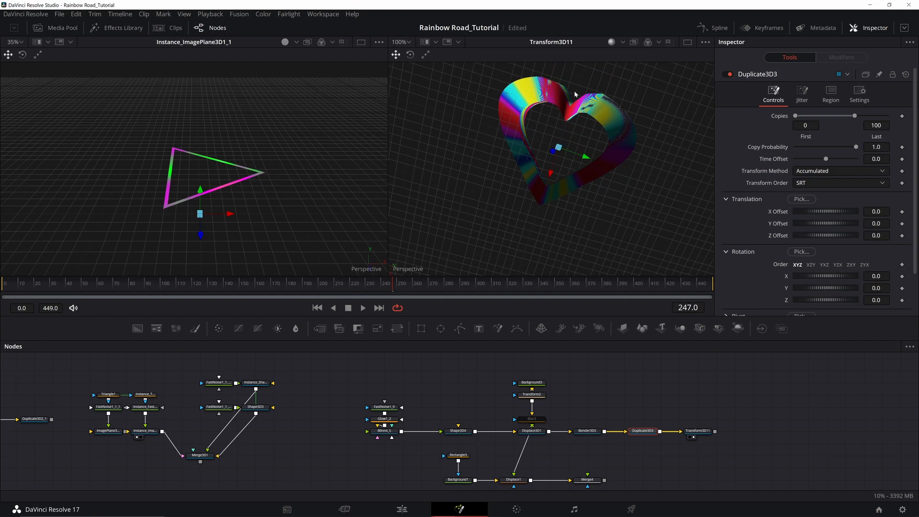
scroll(575, 96, up, 3)
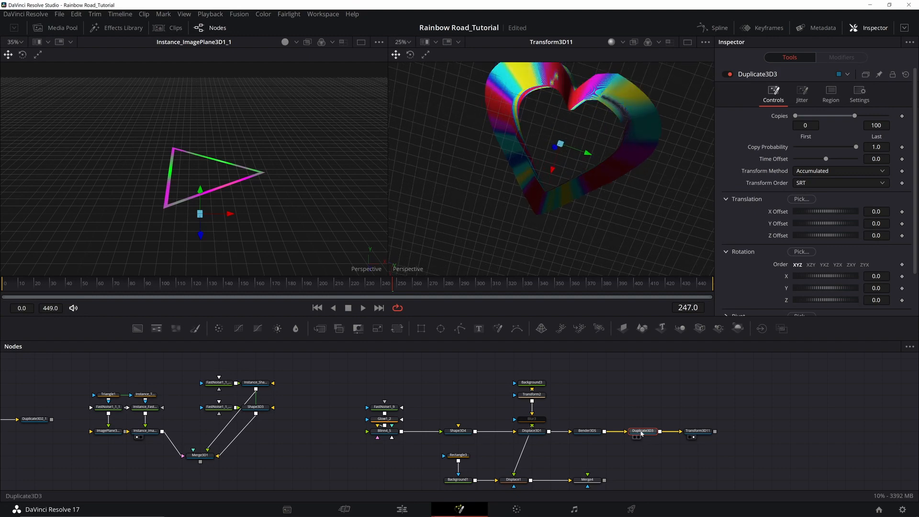
key(Delete)
click(689, 432)
key(Delete)
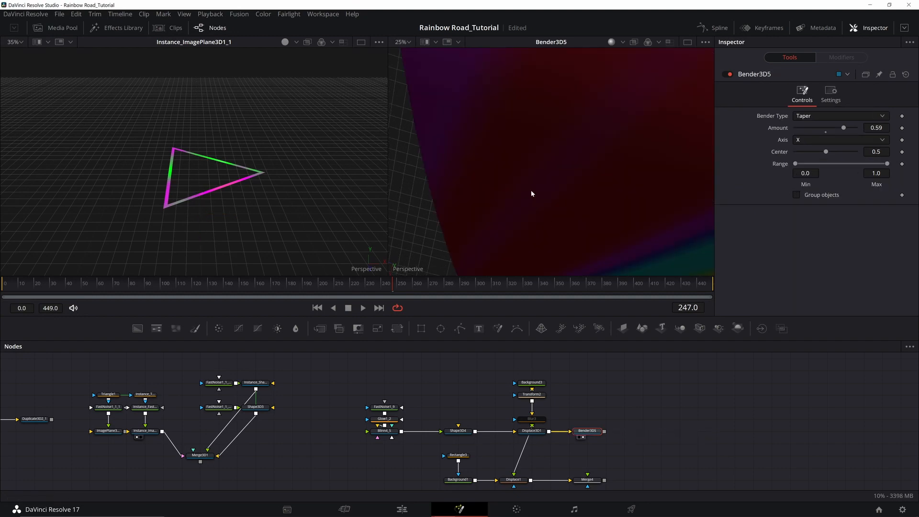
key(ctrl+z)
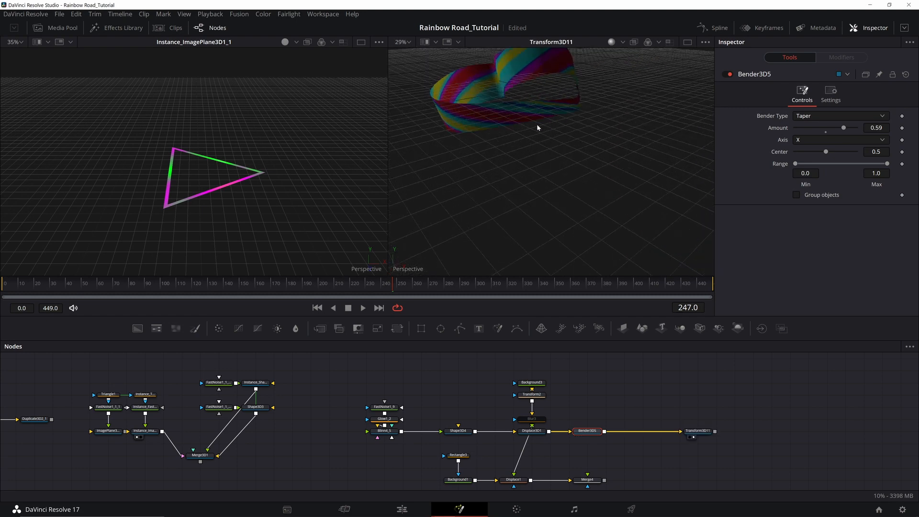
drag(537, 124, 570, 223)
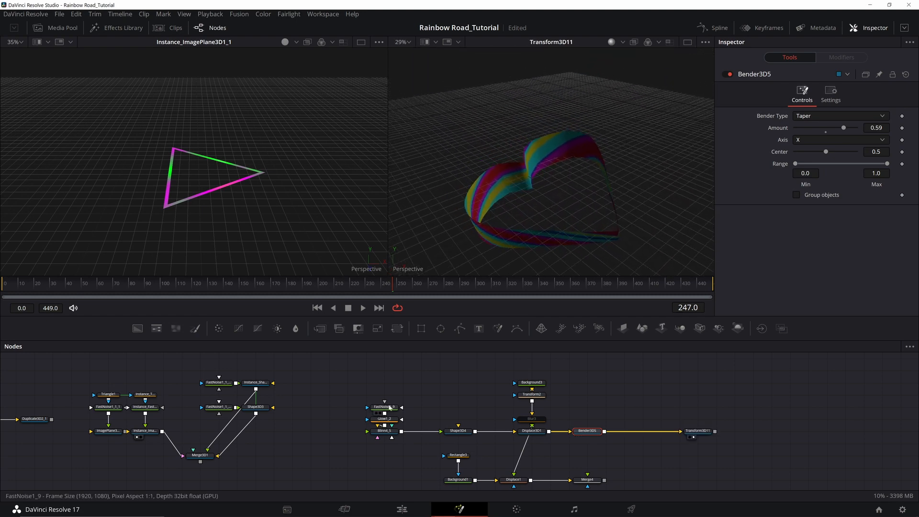
- View the heart's rainbow source nodes, Shape3D4 and Displace3D1 one after another beside the finished shape
drag(389, 407, 332, 205)
click(376, 425)
drag(388, 431, 307, 201)
drag(458, 431, 278, 144)
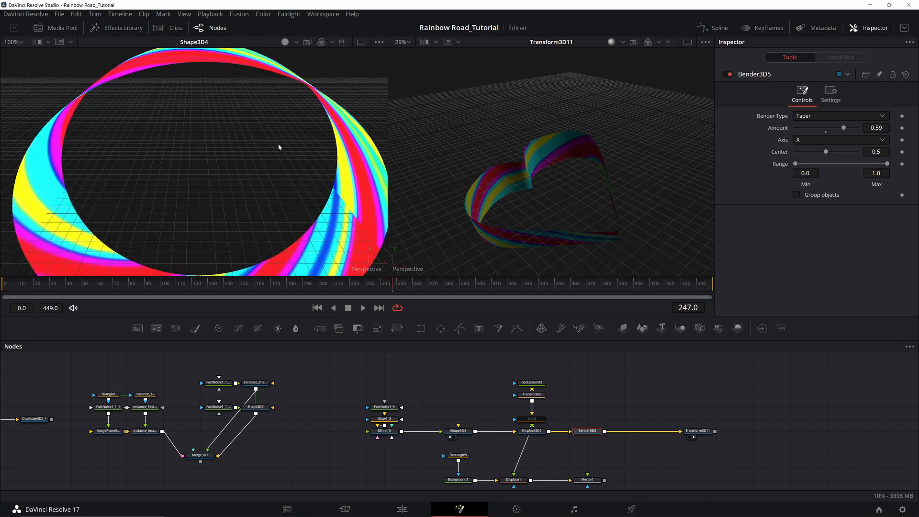
scroll(263, 134, down, 5)
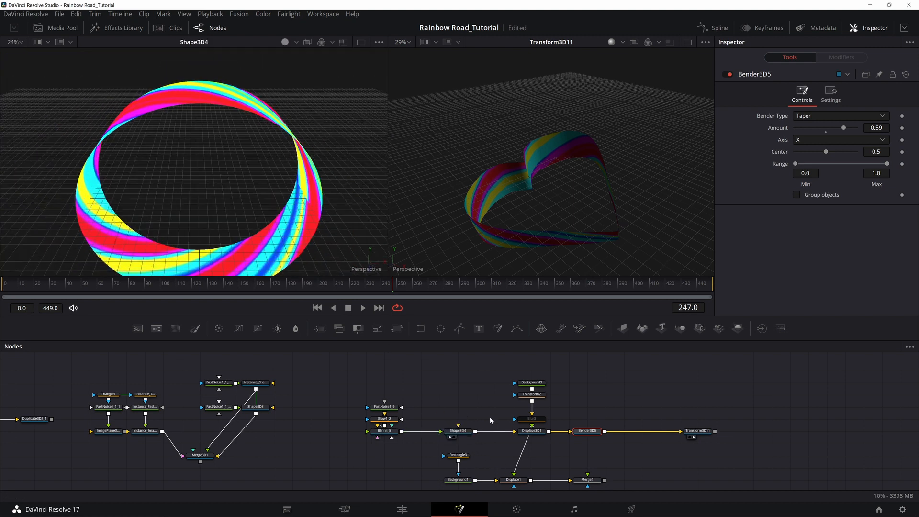
drag(532, 431, 263, 133)
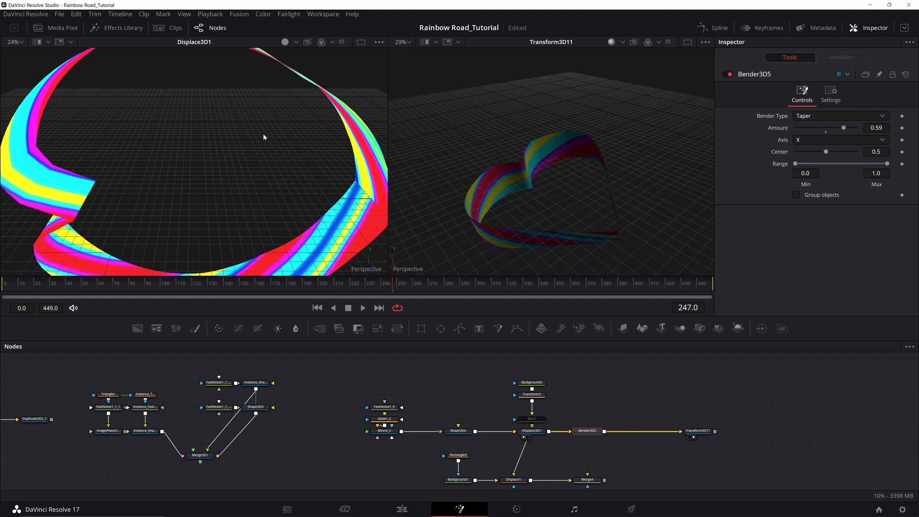
- Inspect the settings of Displace3D1 and Blur3, and display Background3's black-and-white displacement gradient with its controls
click(532, 432)
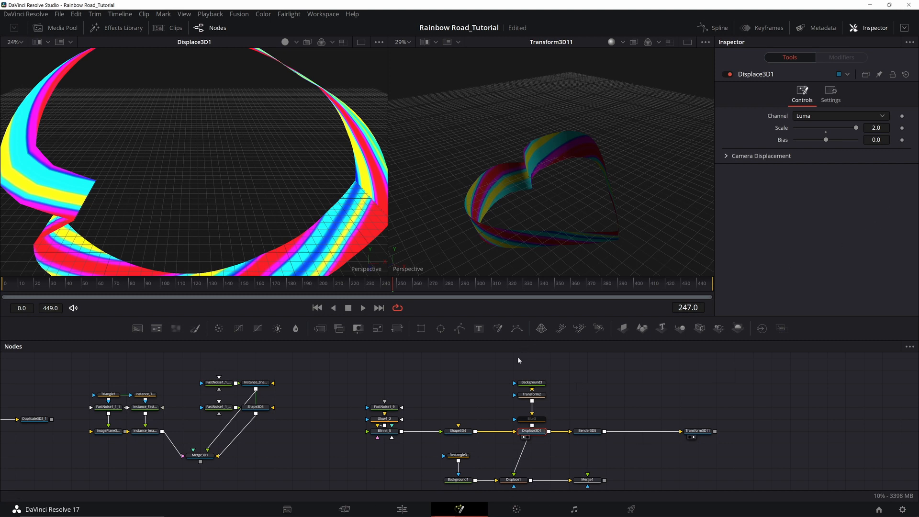
mouse_move(531, 419)
mouse_down()
mouse_move(533, 432)
mouse_move(535, 416)
mouse_up()
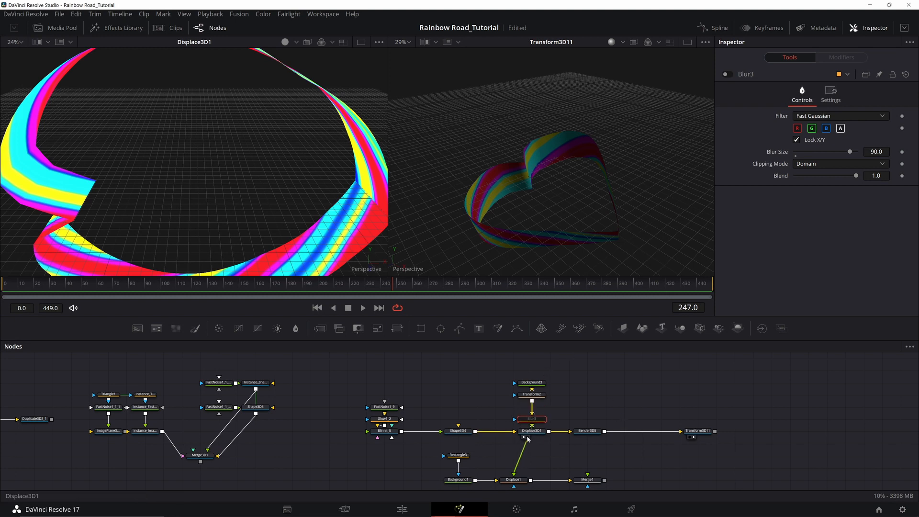
drag(532, 383, 335, 215)
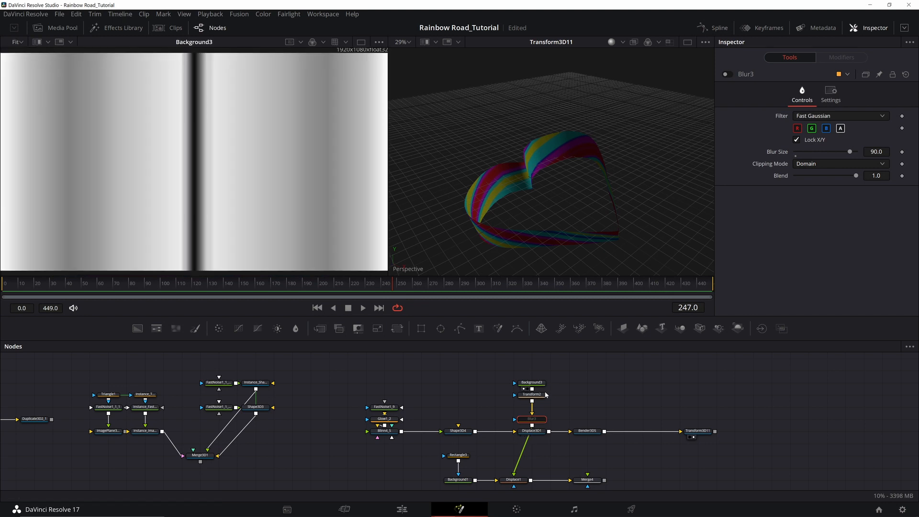
click(533, 383)
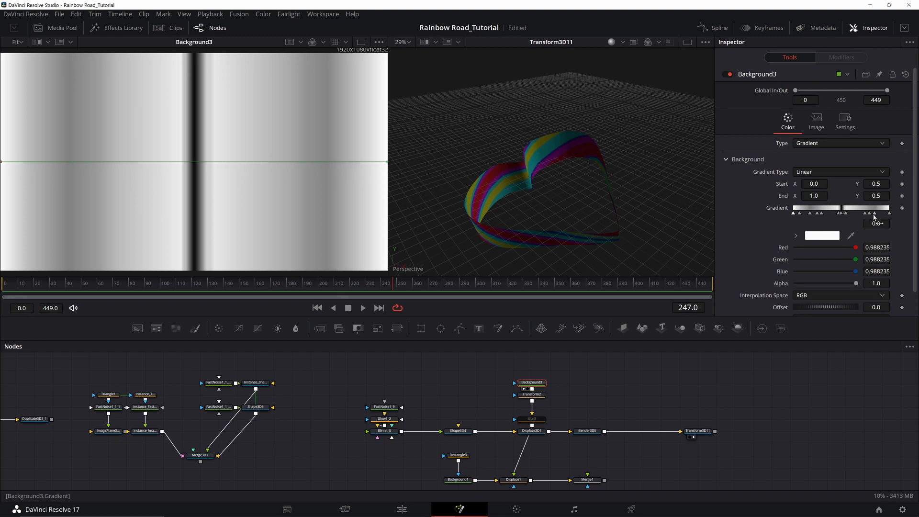
- Try reducing Background3's gradient to white ends with a black stop at 0.5, and check the displaced ring
drag(874, 213, 869, 205)
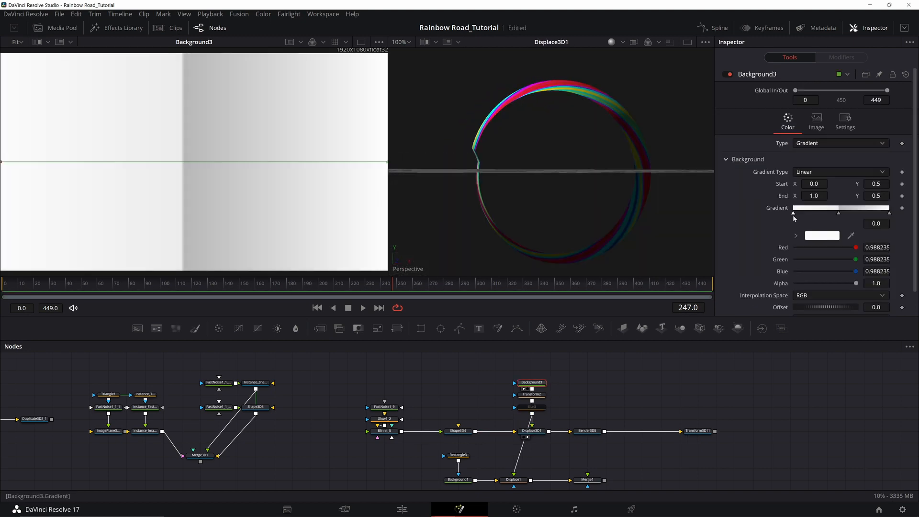
double_click(793, 214)
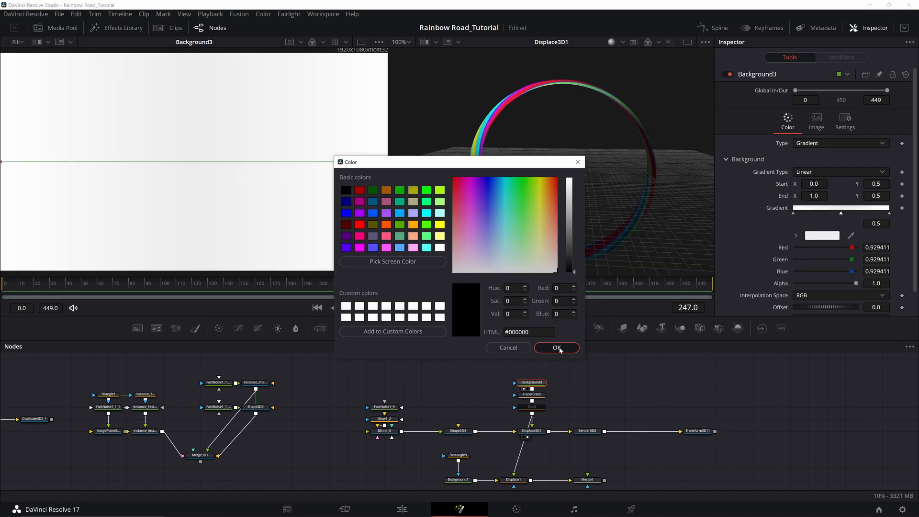
click(556, 348)
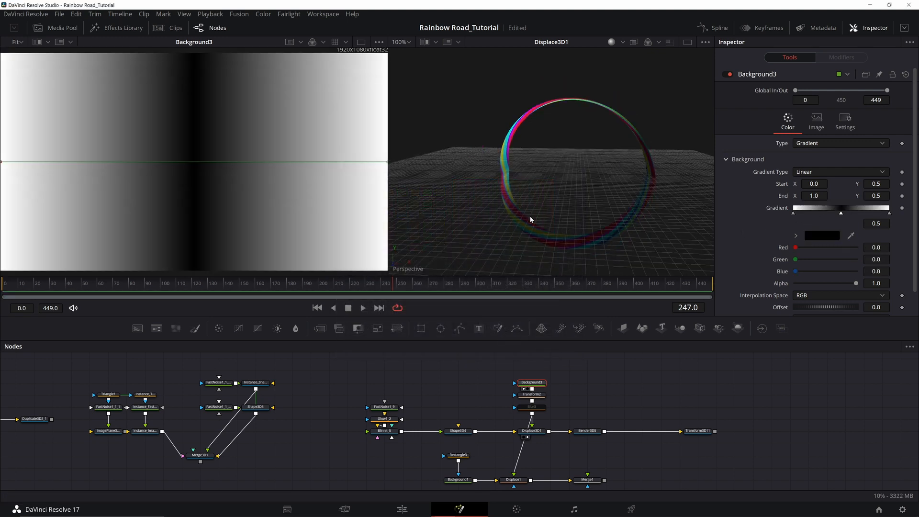
drag(530, 217, 579, 209)
scroll(664, 191, up, 3)
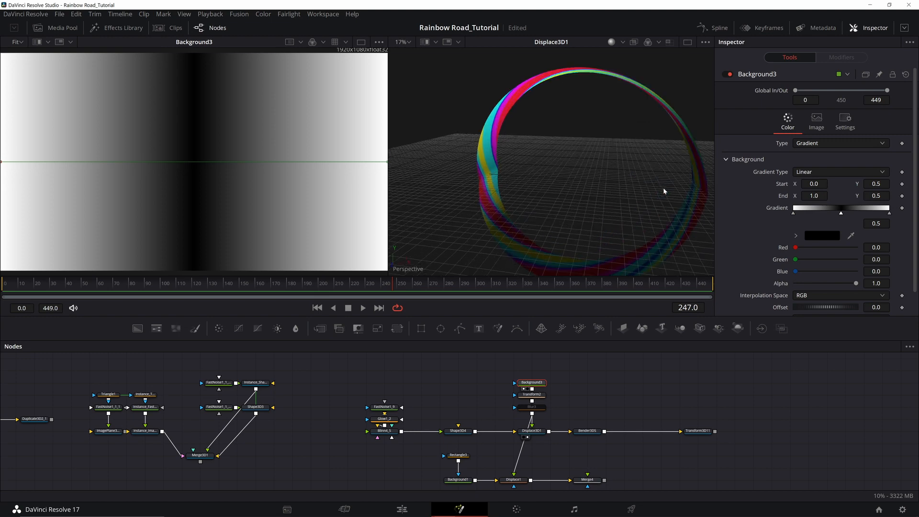
drag(664, 191, 496, 184)
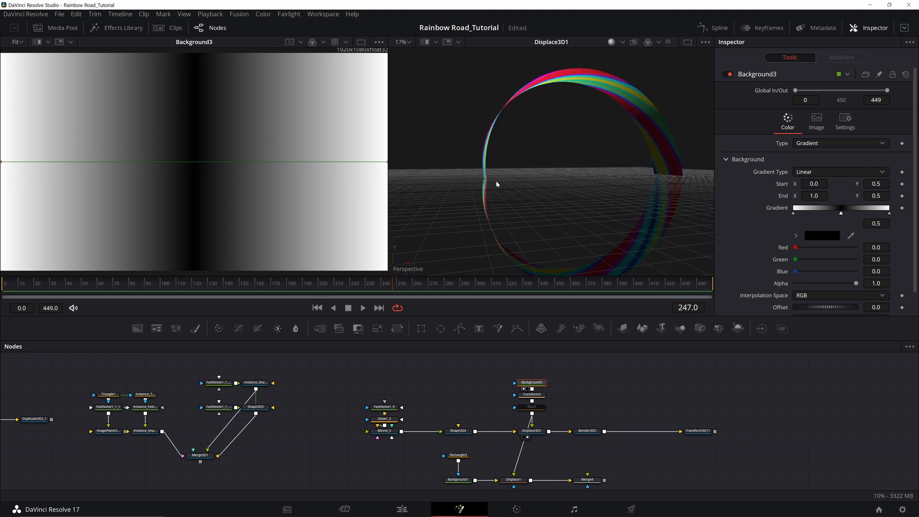
- Try adding gradient stops on both sides of the black centre and shifting them to reshape the displaced ring
click(829, 209)
click(851, 210)
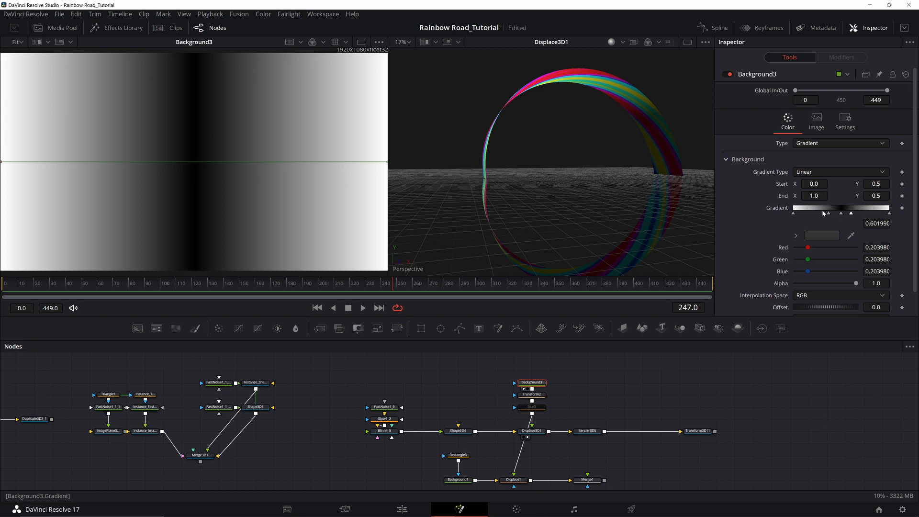
mouse_move(827, 211)
mouse_down()
mouse_move(798, 219)
mouse_move(829, 220)
mouse_move(820, 217)
mouse_up()
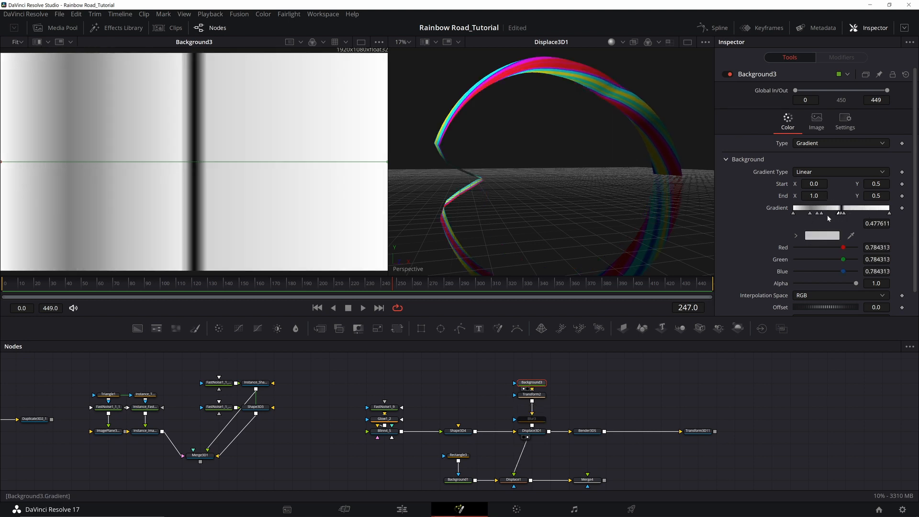
drag(820, 217, 823, 216)
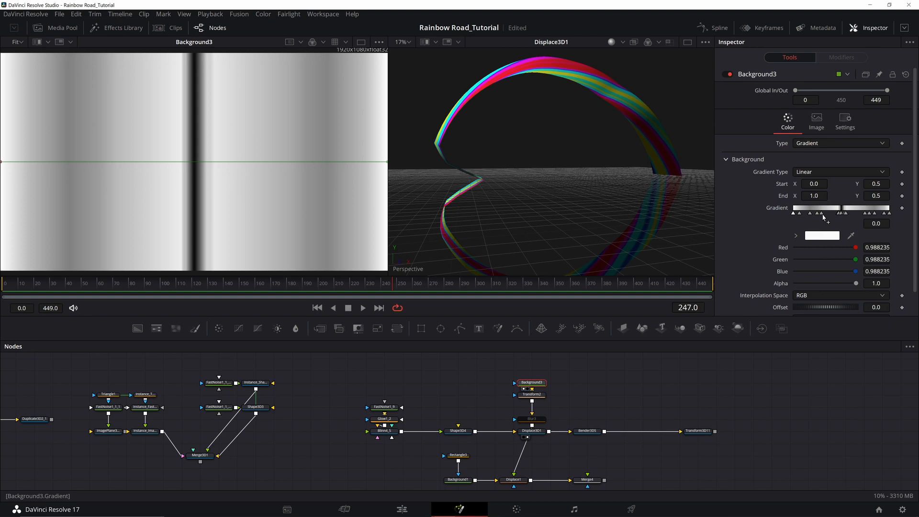
- Show Bender3D5 in the 3D viewer and fine-tune the amount of its Taper bend along X
drag(517, 254, 597, 200)
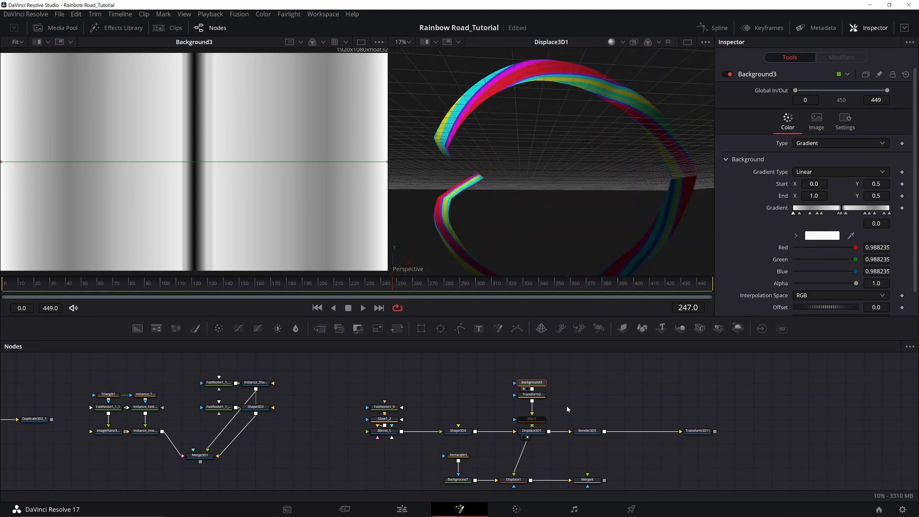
key(2)
click(587, 430)
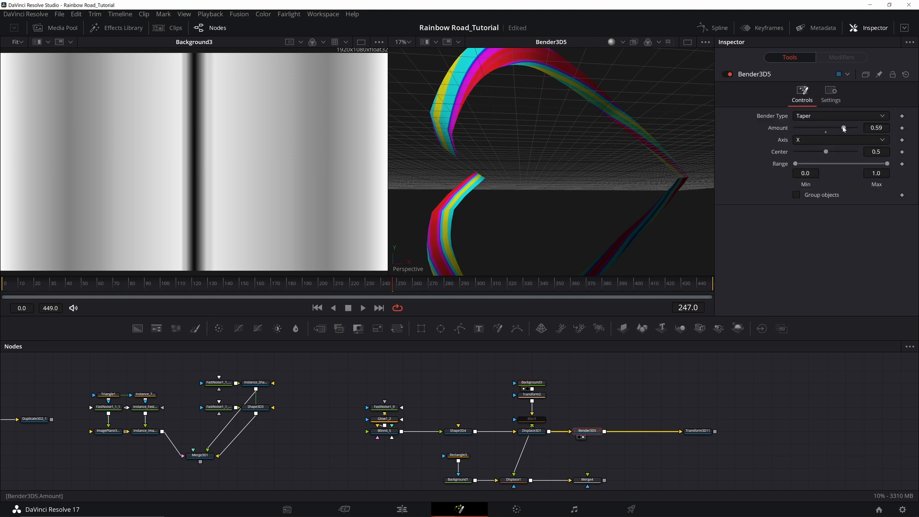
mouse_move(845, 127)
mouse_down()
mouse_move(835, 128)
mouse_move(846, 128)
mouse_up()
- Bring up Background3's gradient settings and examine the tapered heart's notch and full outline from several angles
click(534, 384)
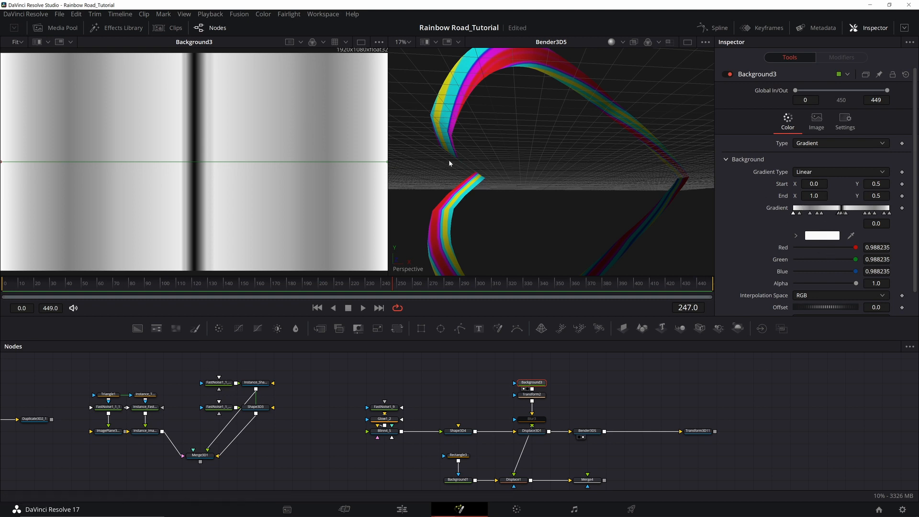
scroll(449, 215, down, 2)
drag(449, 216, 551, 176)
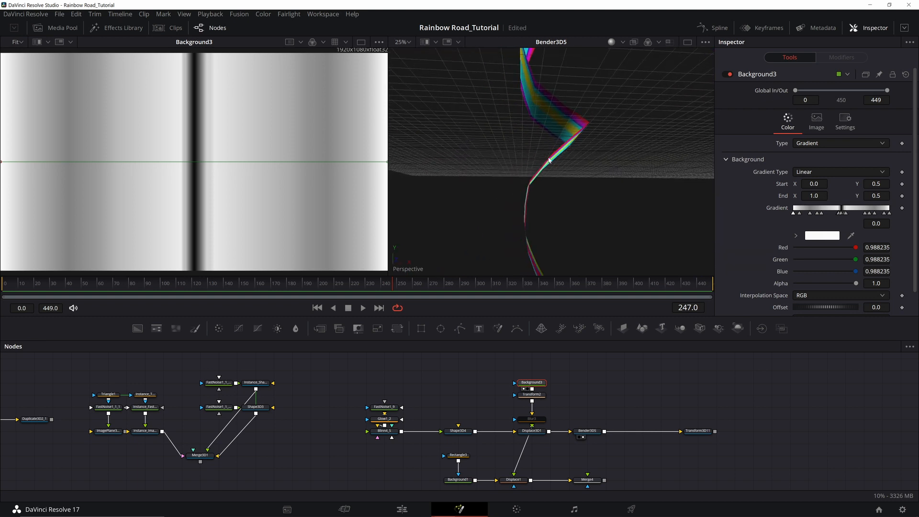
scroll(518, 221, down, 3)
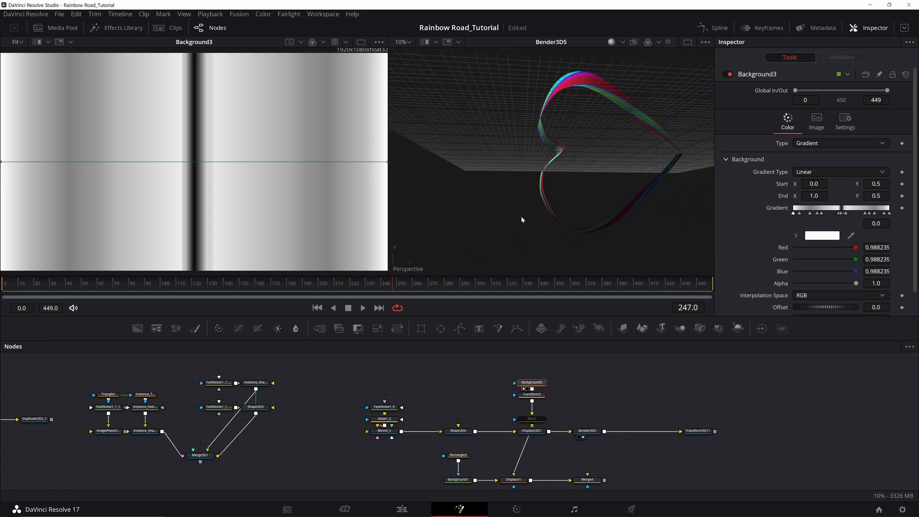
- Turn on Blur3 to compare its smoothing of the displaced heart from another angle, and turn it off again
click(526, 420)
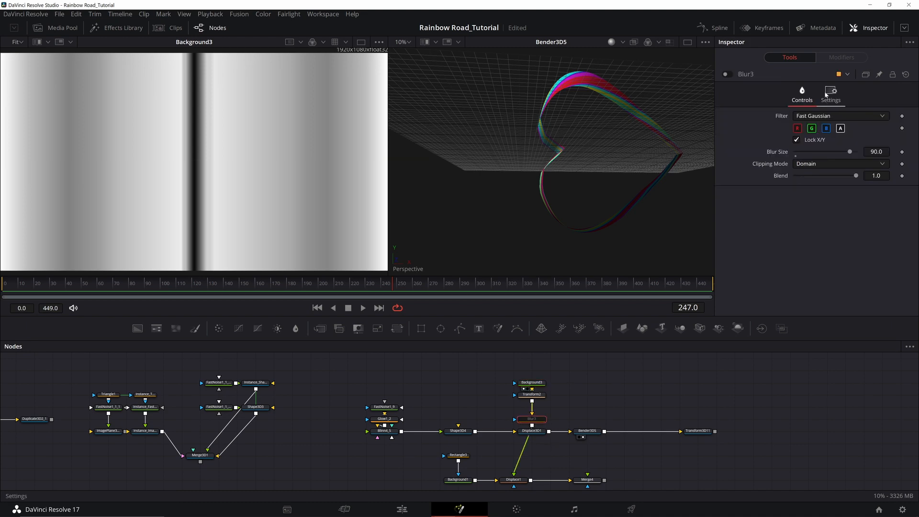
click(729, 74)
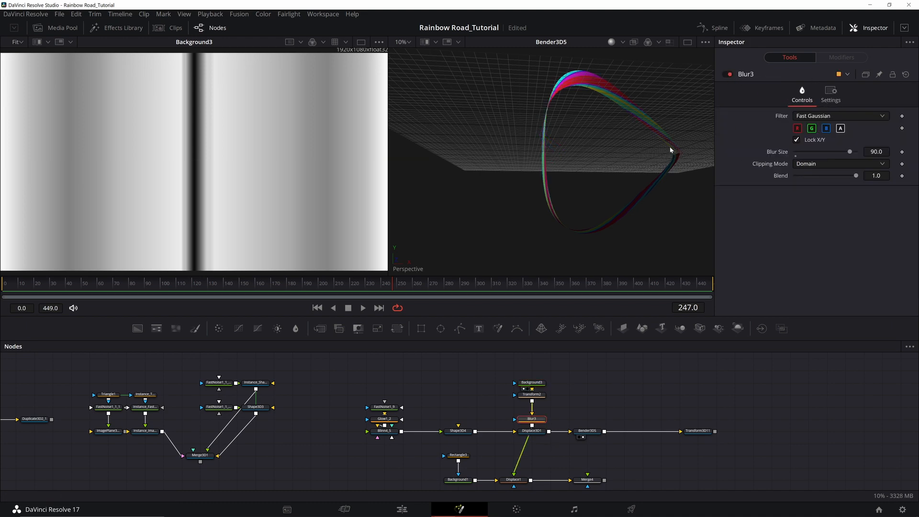
drag(571, 82, 470, 104)
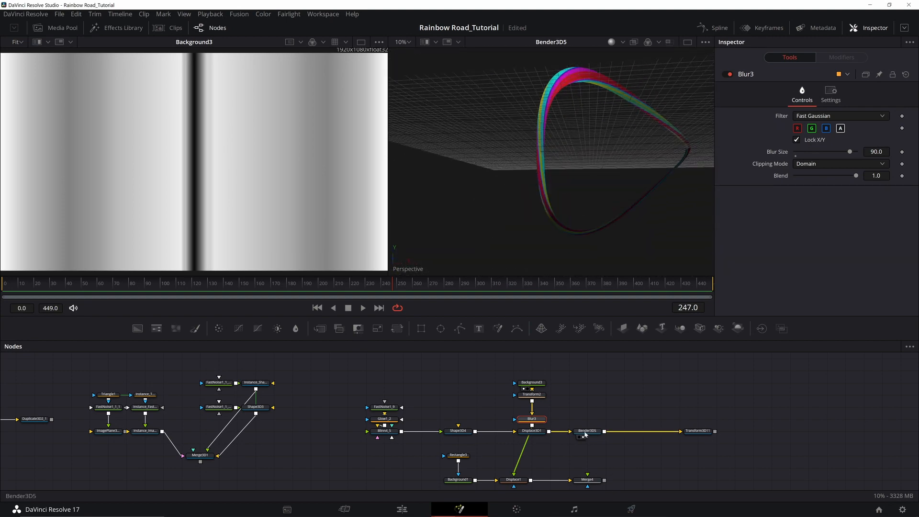
click(729, 74)
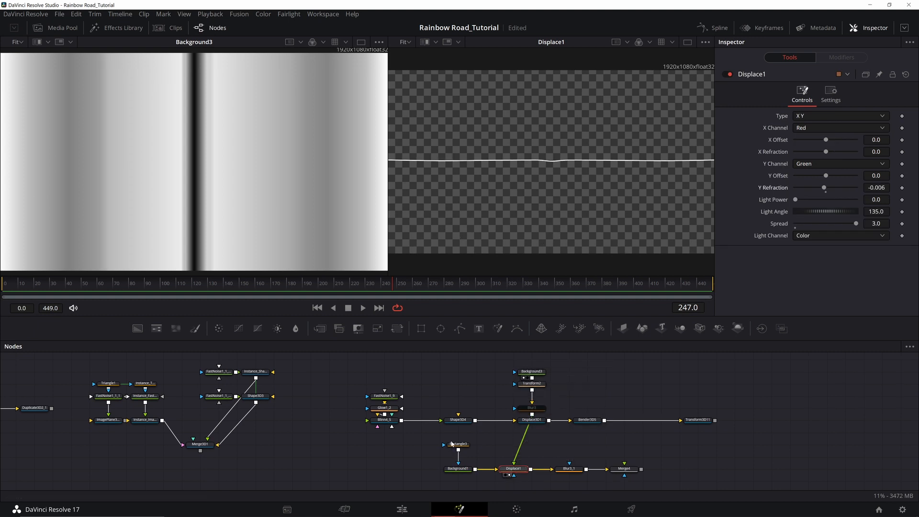
- Compare Background1's straight line with the Displace1 output and raise Displace1's Y Refraction to 0.2
click(453, 475)
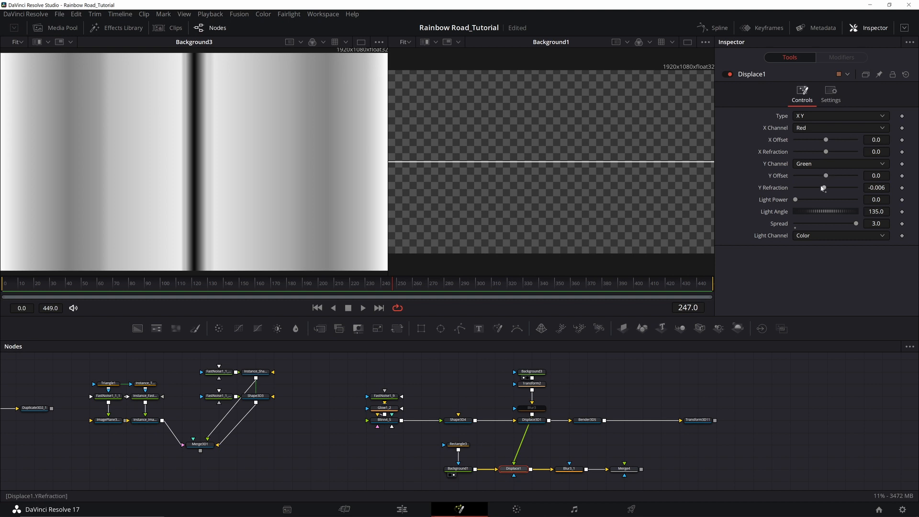
key(2)
mouse_move(826, 188)
mouse_down()
mouse_move(855, 189)
mouse_move(844, 188)
mouse_up()
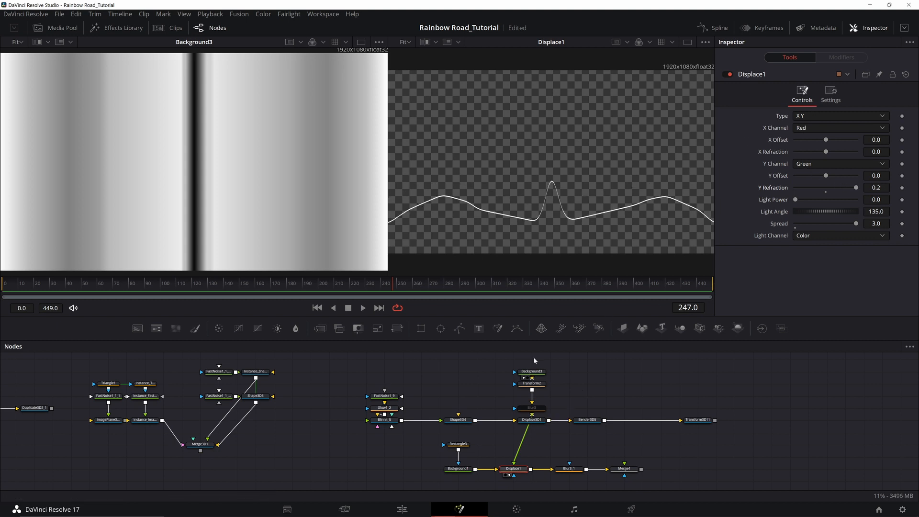
- Recolour a grey stop in the first half of Background3's gradient to #191919 and shift it along the ramp
click(532, 371)
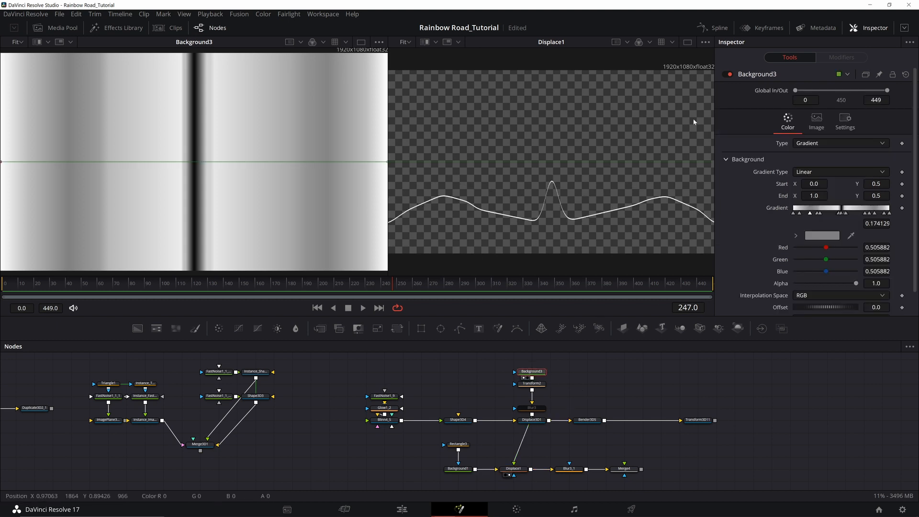
click(804, 212)
click(813, 213)
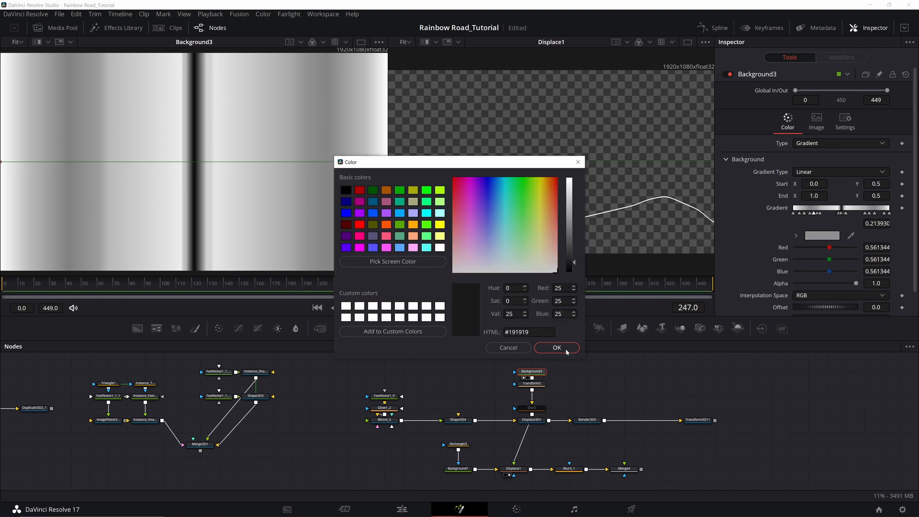
click(557, 347)
mouse_move(814, 213)
mouse_down()
mouse_move(841, 219)
mouse_move(806, 219)
mouse_up()
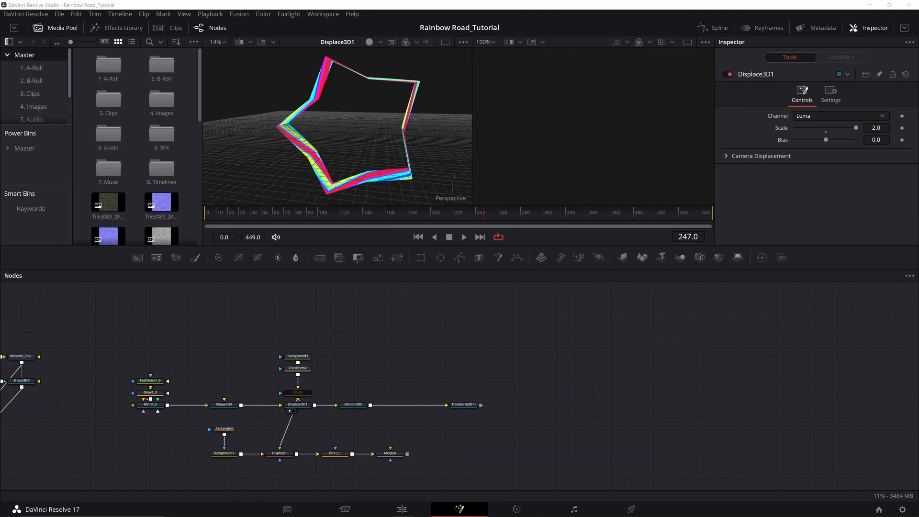
- Review the star's Shape3D4 and Background3 settings, and set Displace3D1's Bias to -1.0 to sharpen the star's points
drag(498, 397, 751, 388)
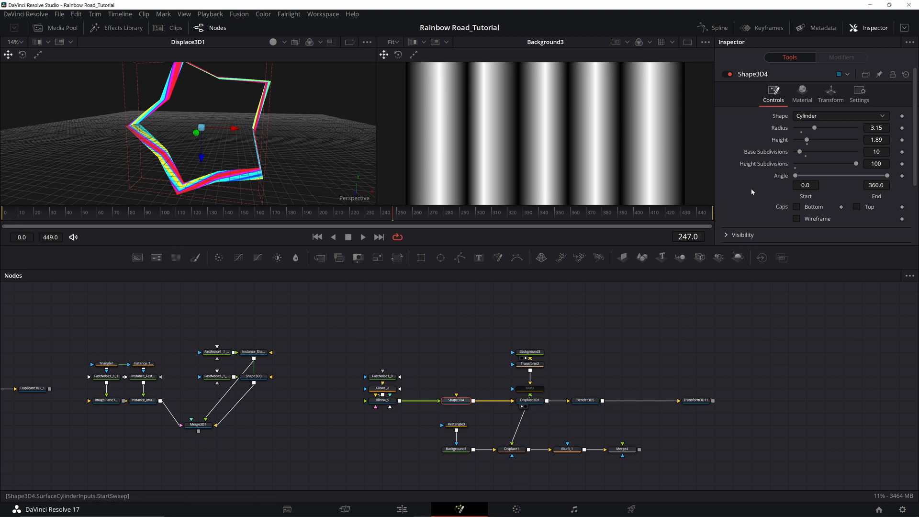
click(529, 352)
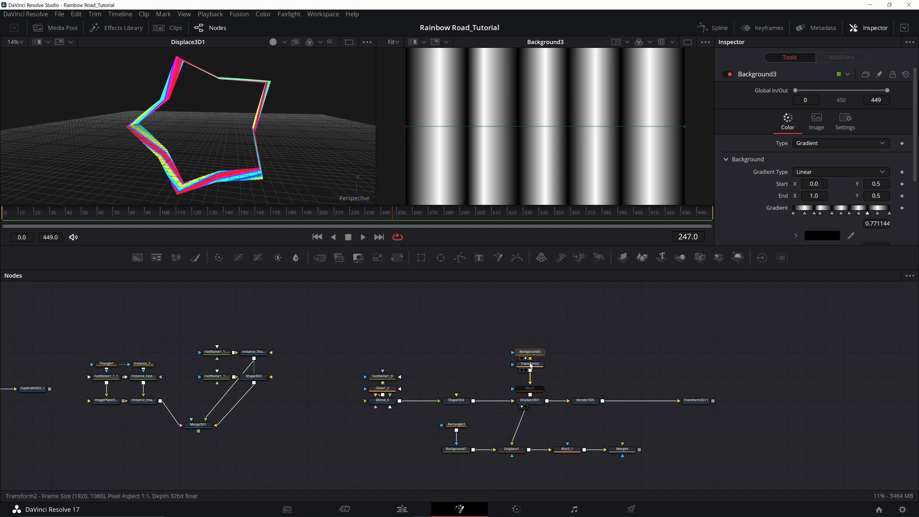
click(534, 404)
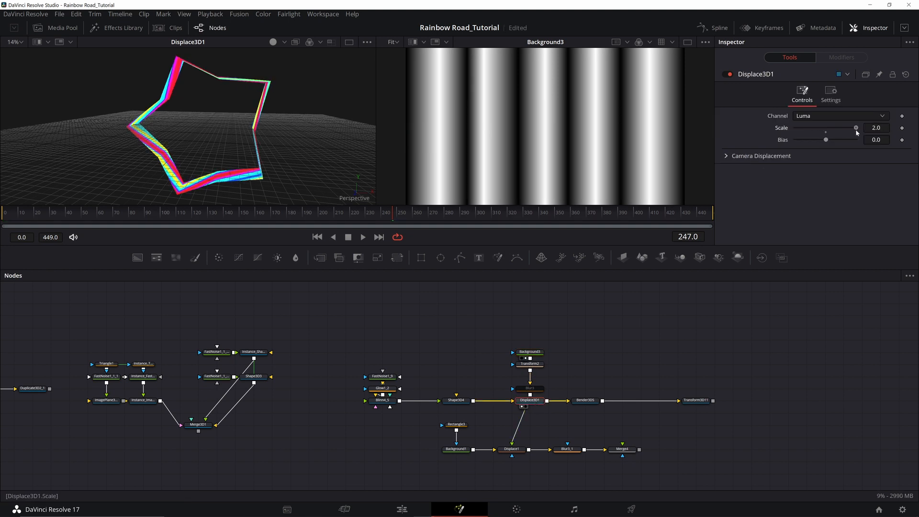
drag(826, 140, 794, 140)
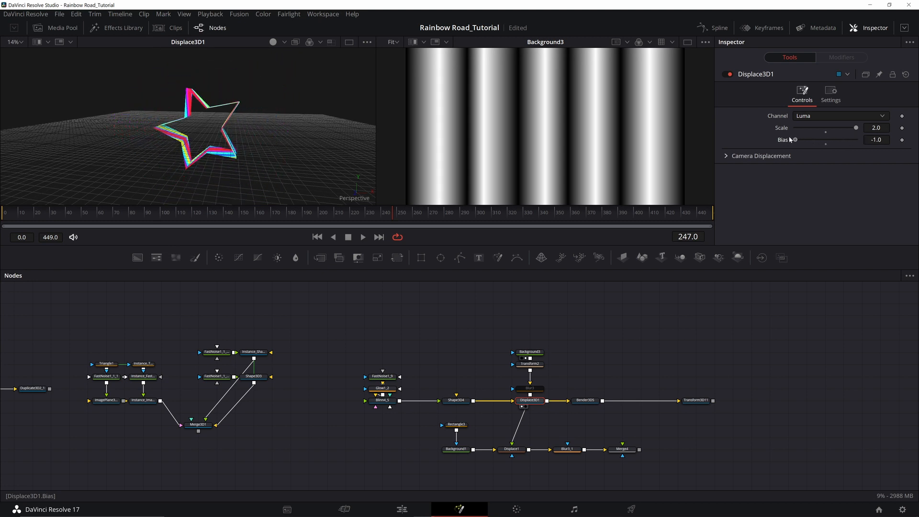
mouse_move(170, 122)
mouse_down()
mouse_move(170, 145)
mouse_move(170, 106)
mouse_up()
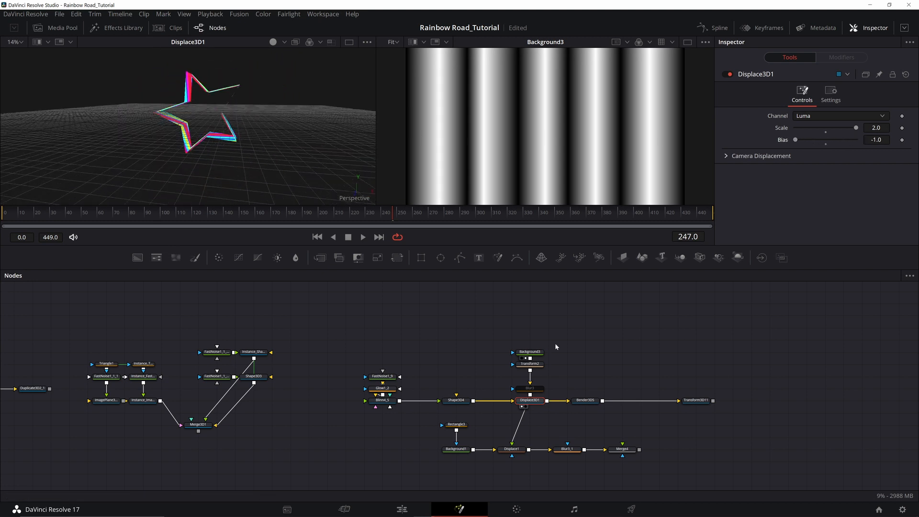